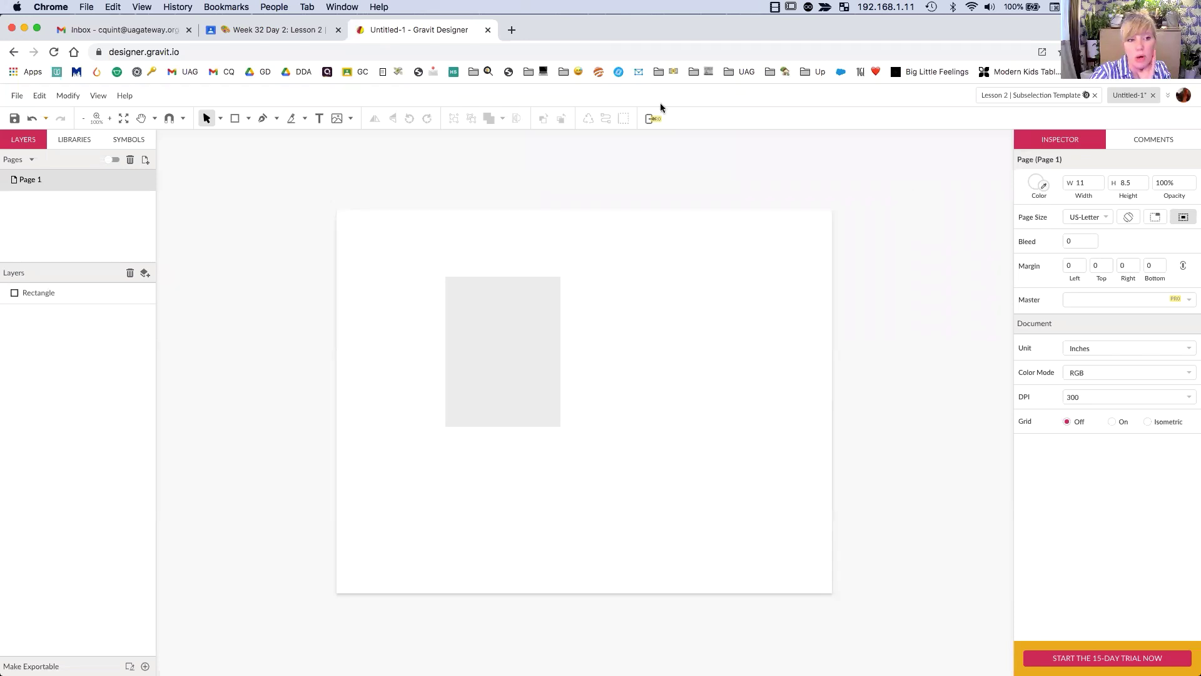
# Change the grey rectangle's fill to the teal swatch #009688.
pyautogui.click(219, 119)
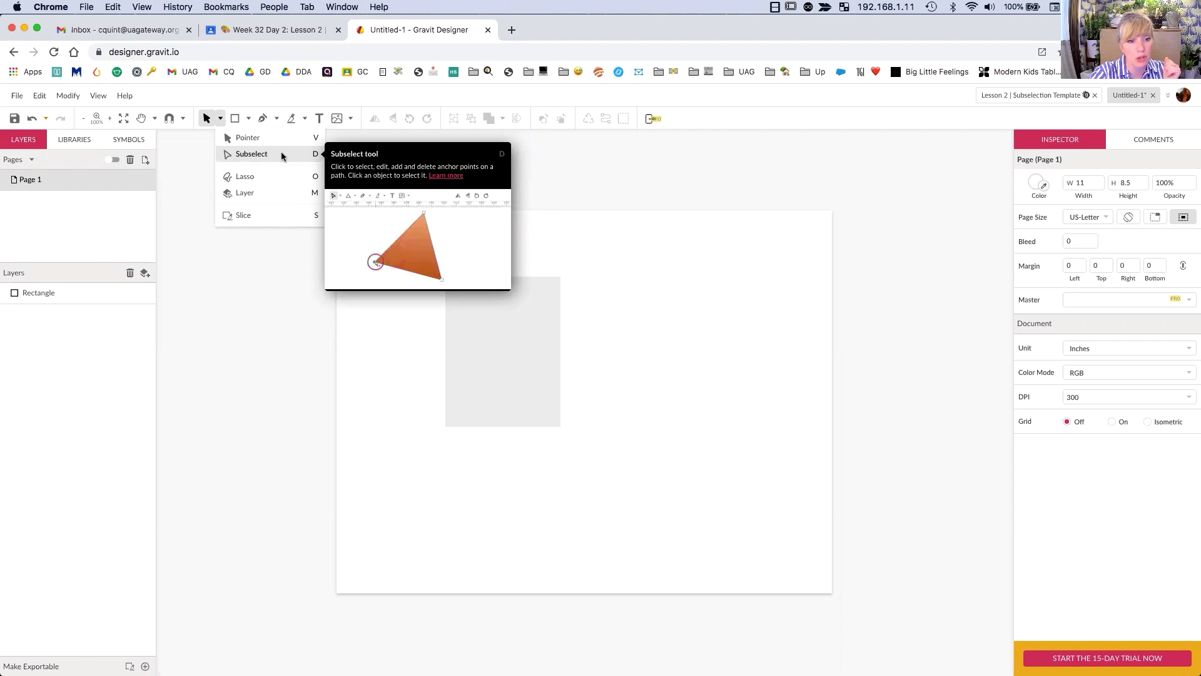
pyautogui.click(615, 263)
pyautogui.click(518, 339)
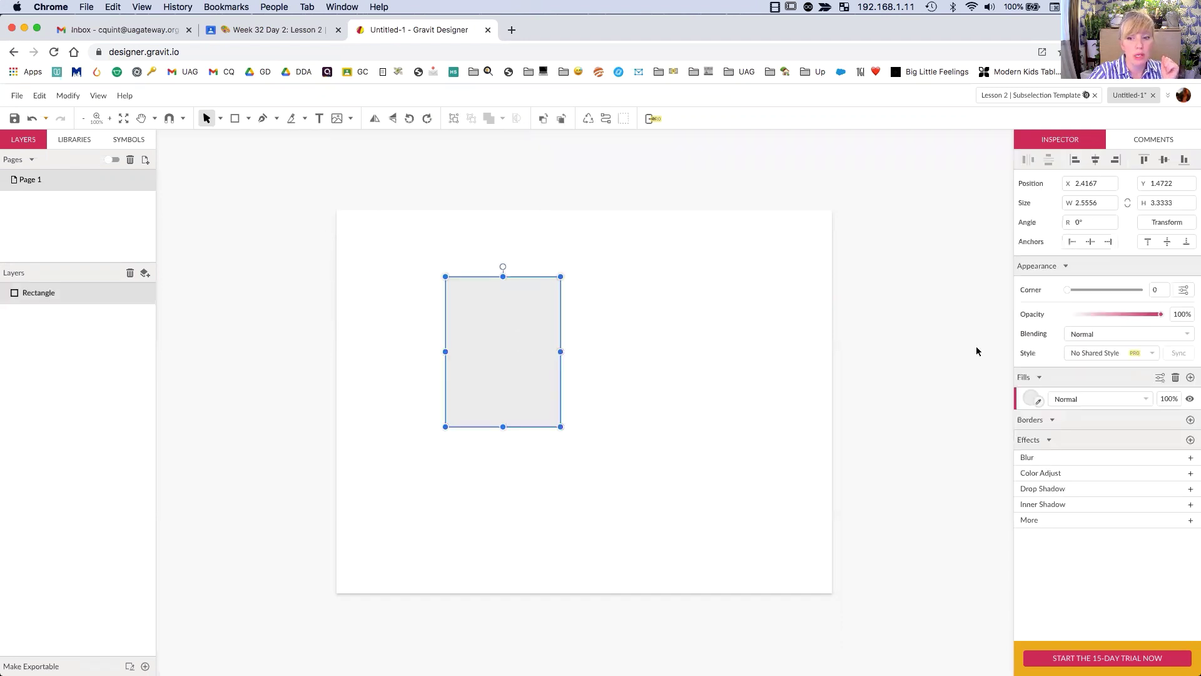
pyautogui.click(1031, 398)
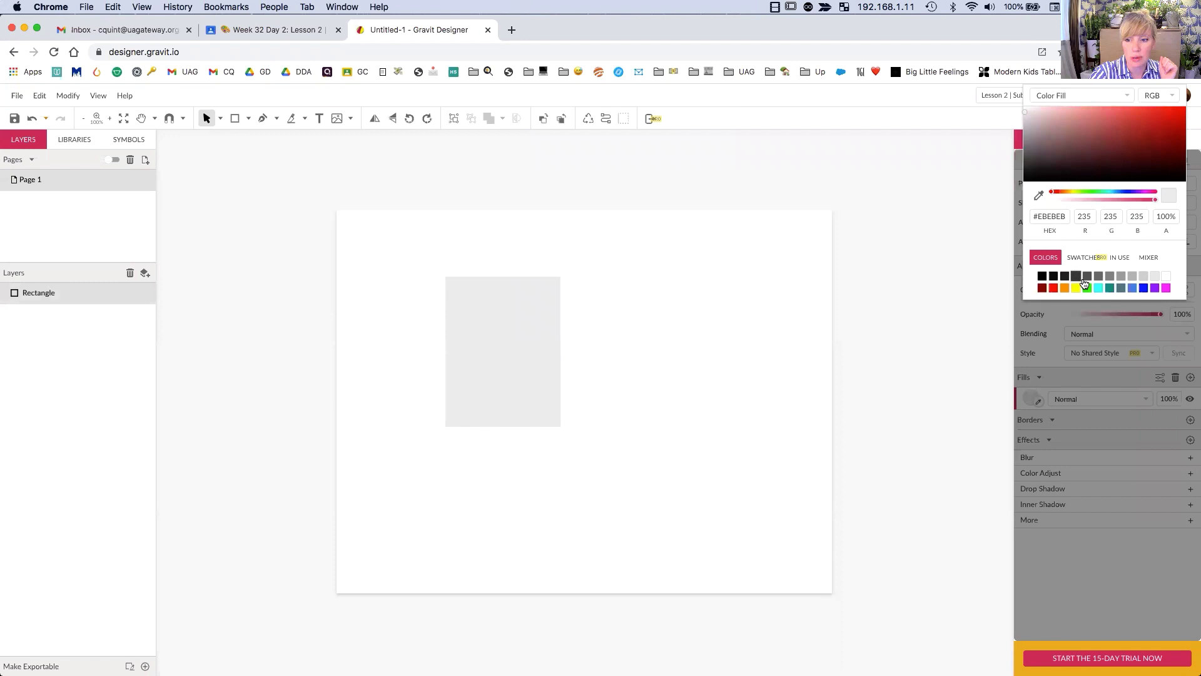
pyautogui.click(1108, 287)
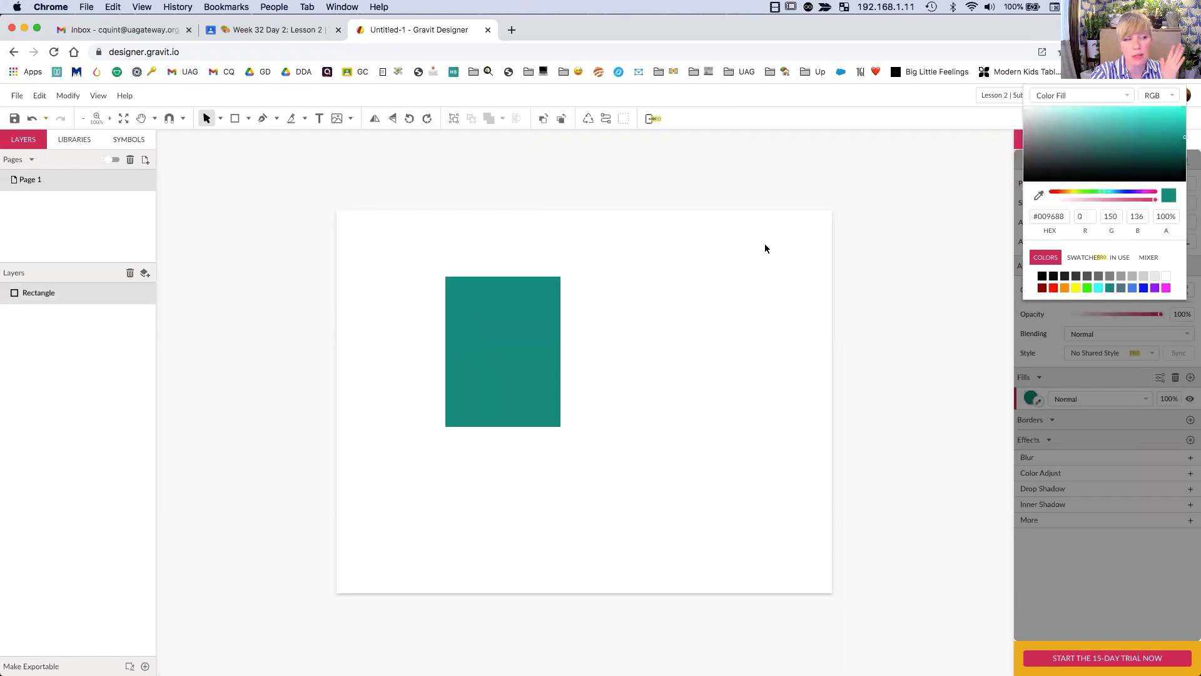
pyautogui.click(757, 269)
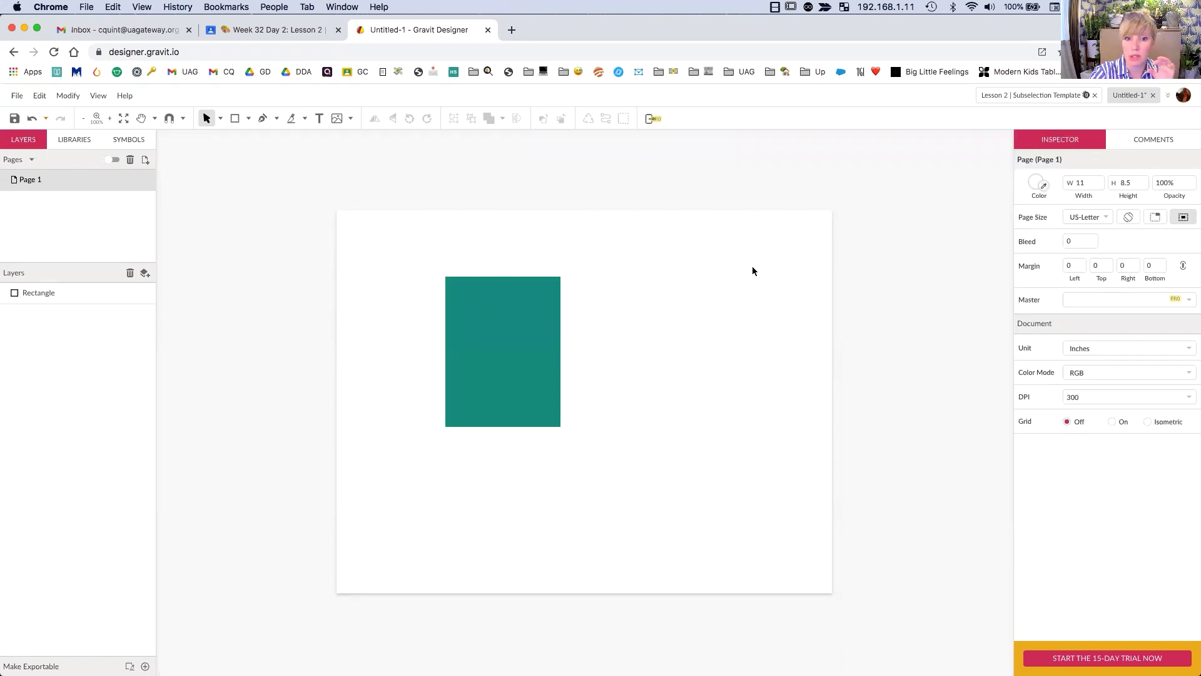
# Move the teal rectangle up-left and resize it to 2.4444 × 3.0417 inches.
pyautogui.click(531, 335)
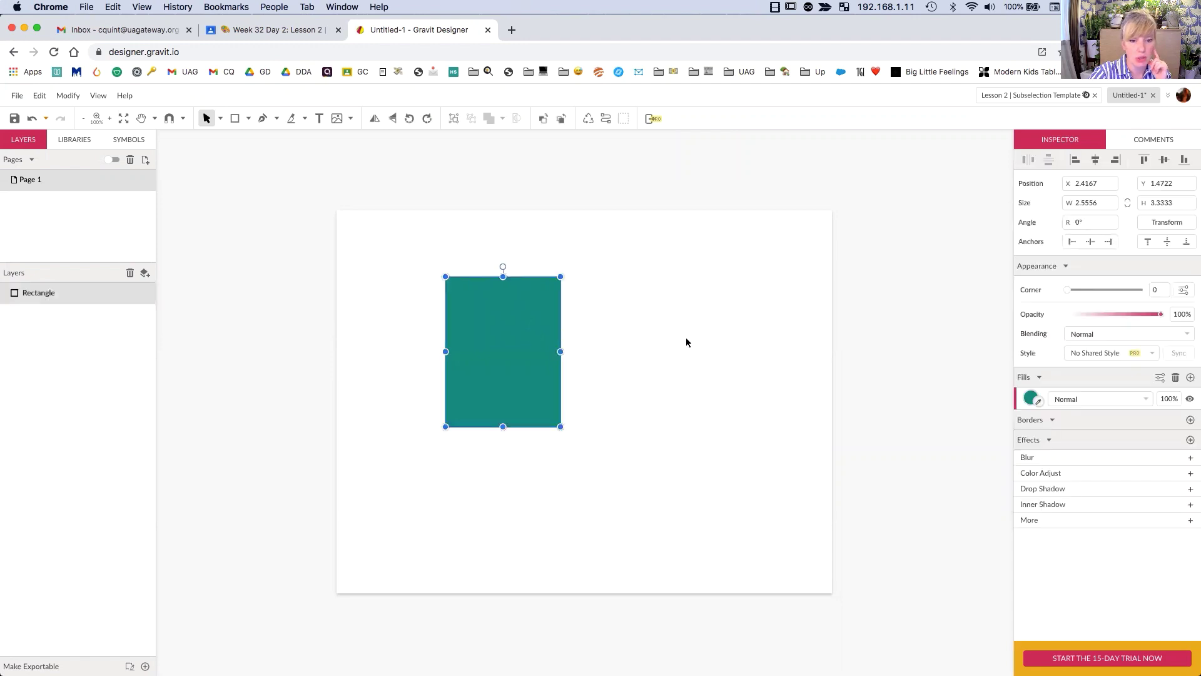
pyautogui.moveTo(528, 345); pyautogui.dragTo(517, 336)
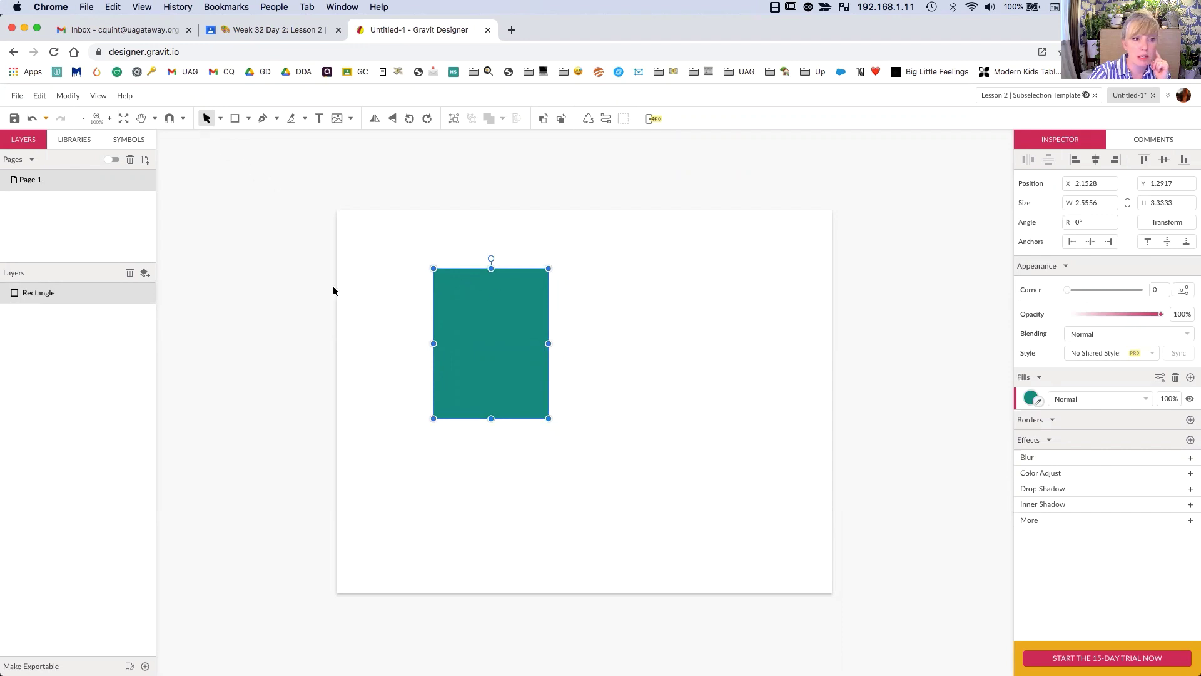
pyautogui.moveTo(432, 269); pyautogui.dragTo(461, 301)
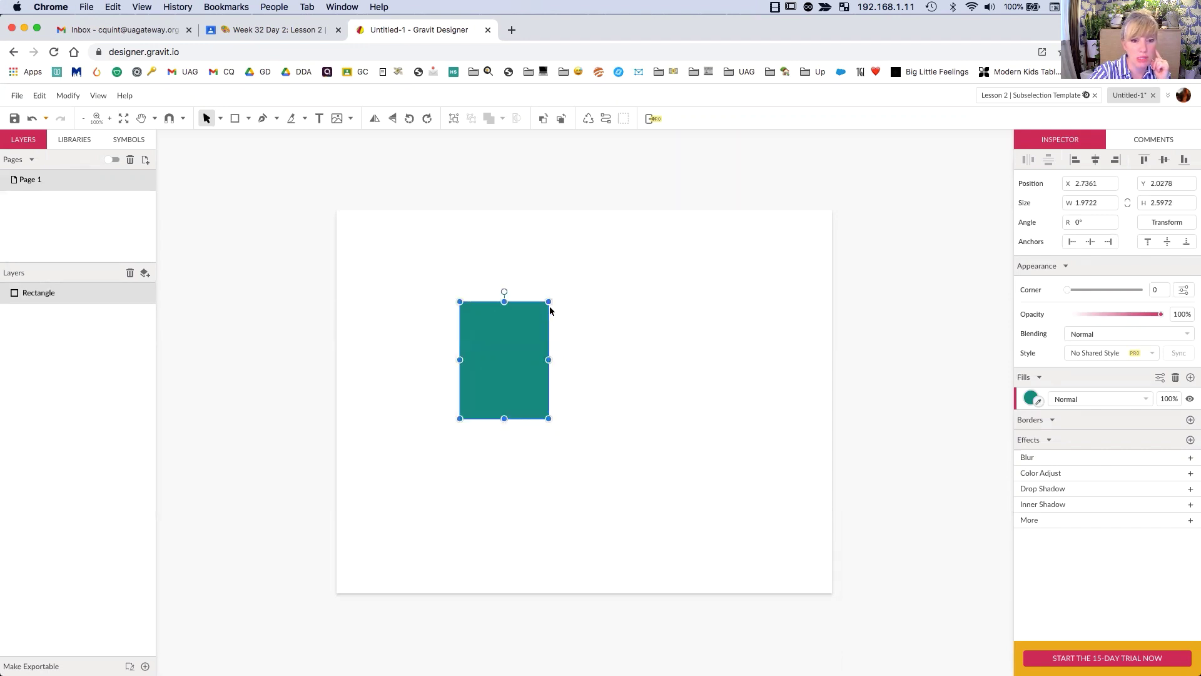
pyautogui.moveTo(550, 300); pyautogui.dragTo(535, 313)
pyautogui.moveTo(454, 307); pyautogui.dragTo(426, 280)
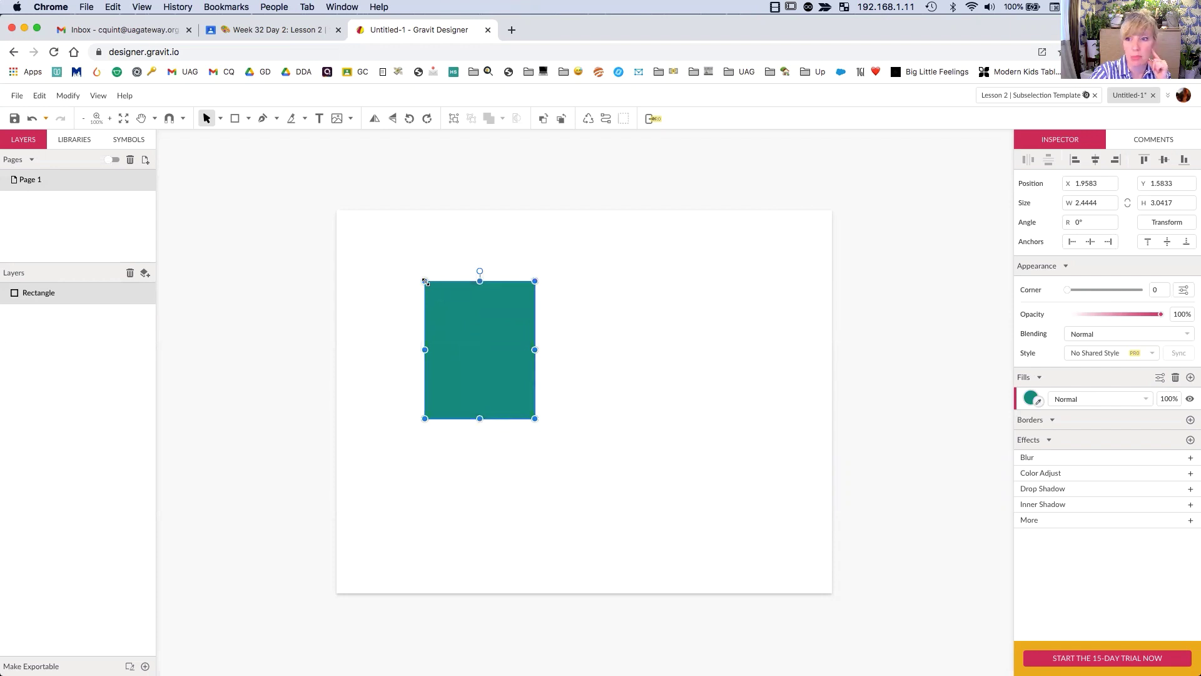
pyautogui.click(221, 118)
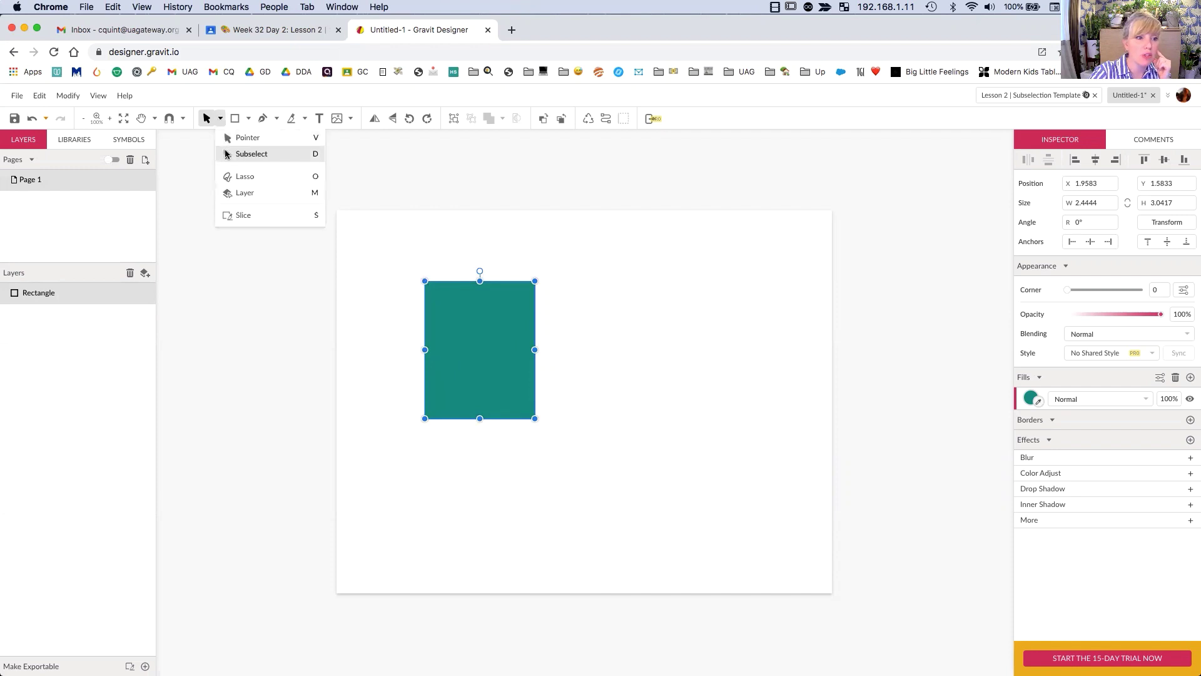
pyautogui.click(230, 156)
pyautogui.click(440, 297)
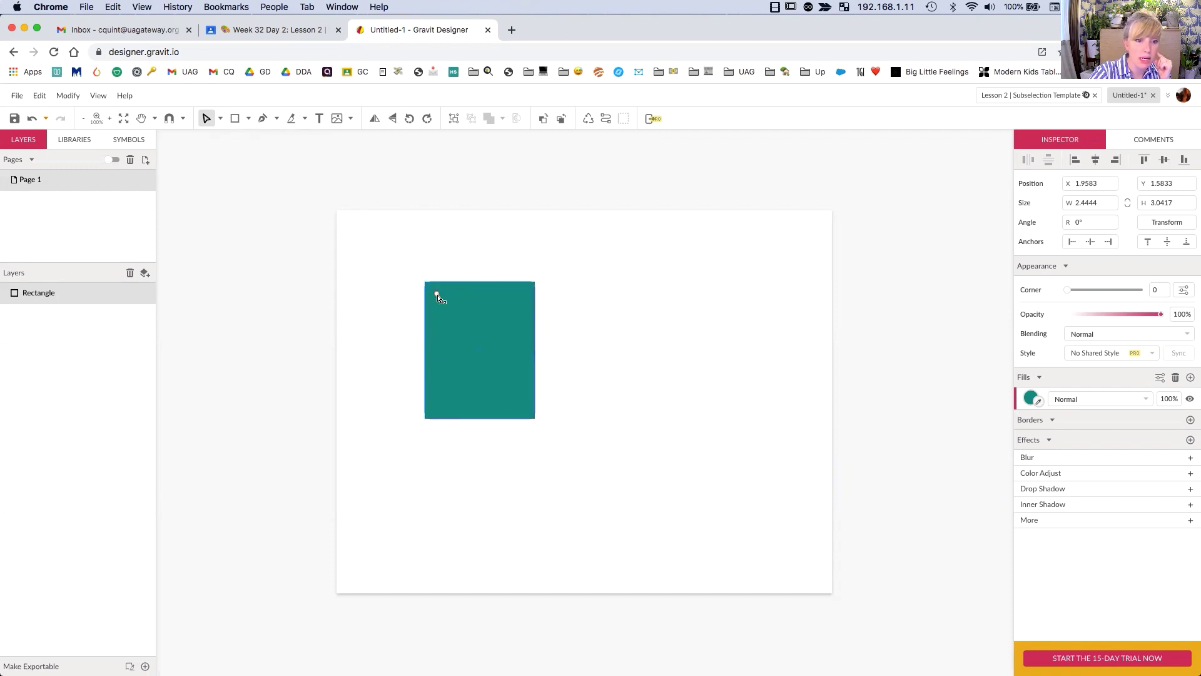
pyautogui.moveTo(445, 301); pyautogui.dragTo(485, 334)
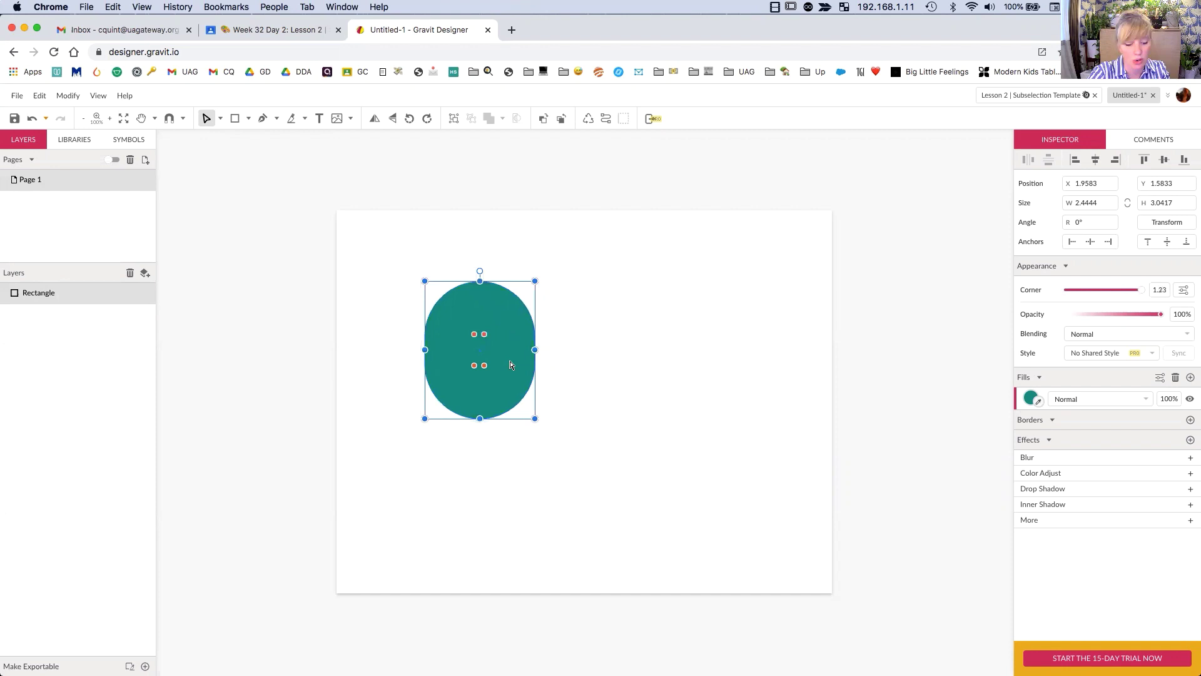
pyautogui.press('super+z')
pyautogui.press('super+z')
pyautogui.press('super+z')
pyautogui.press('super+z')
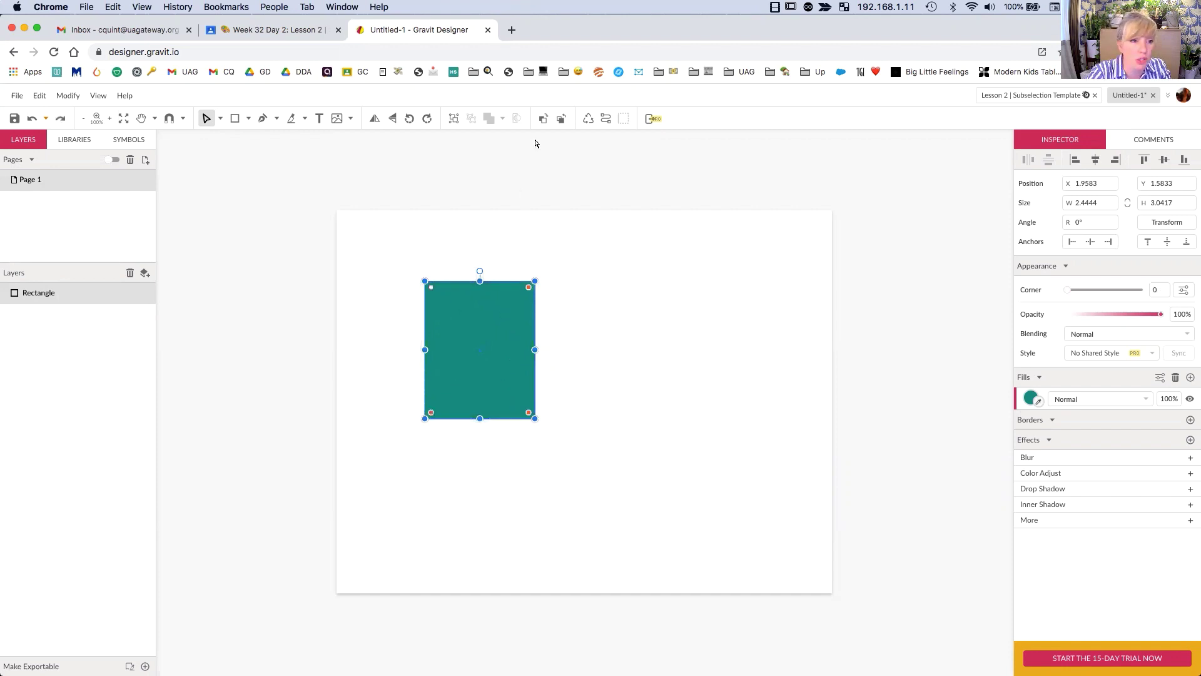
# Convert the teal rectangle to a path and switch to Subselect to edit its anchors.
pyautogui.click(220, 118)
pyautogui.click(228, 139)
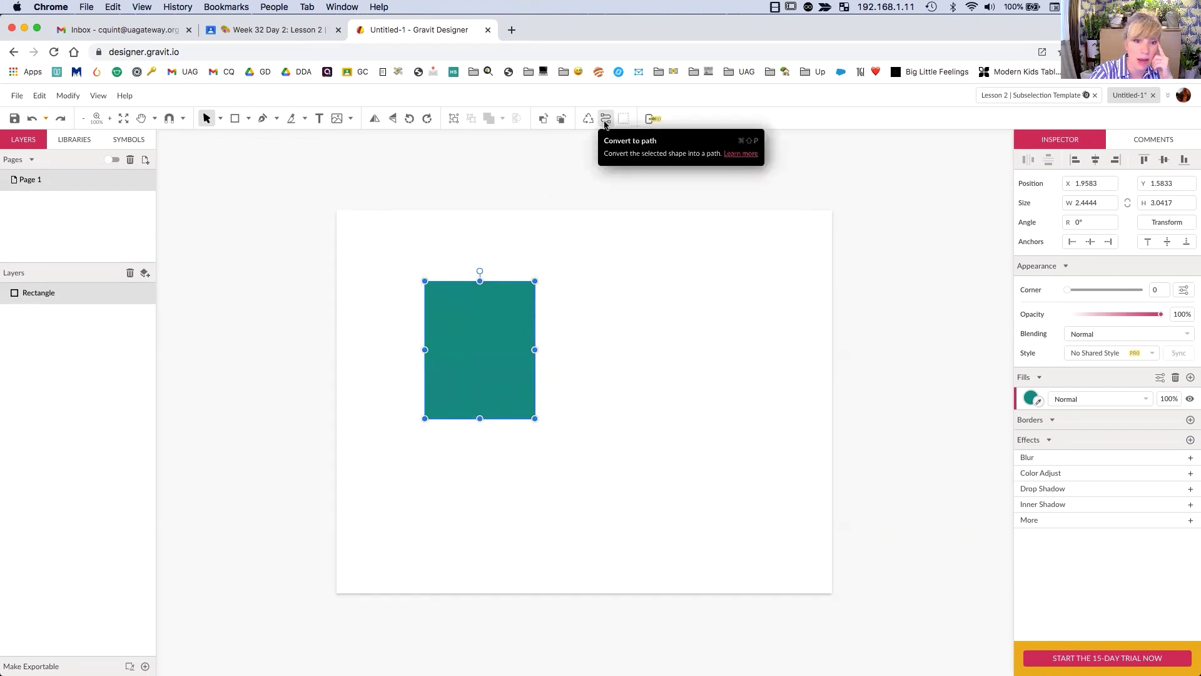
pyautogui.click(606, 121)
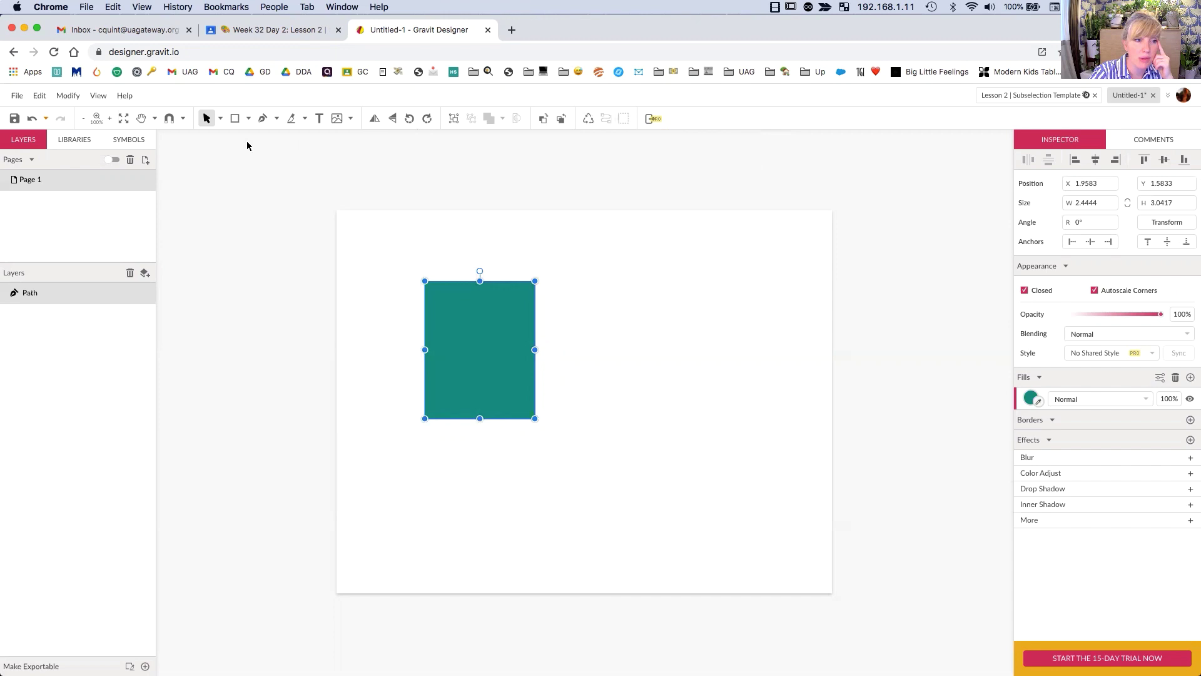
pyautogui.click(220, 119)
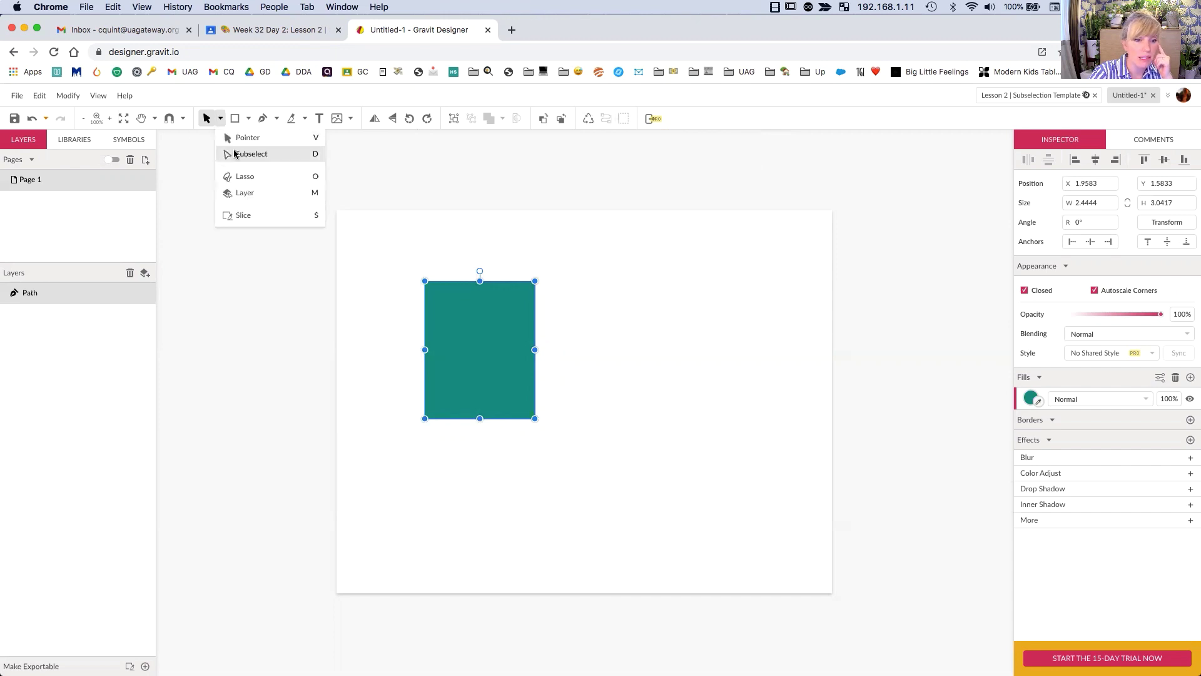
pyautogui.click(244, 153)
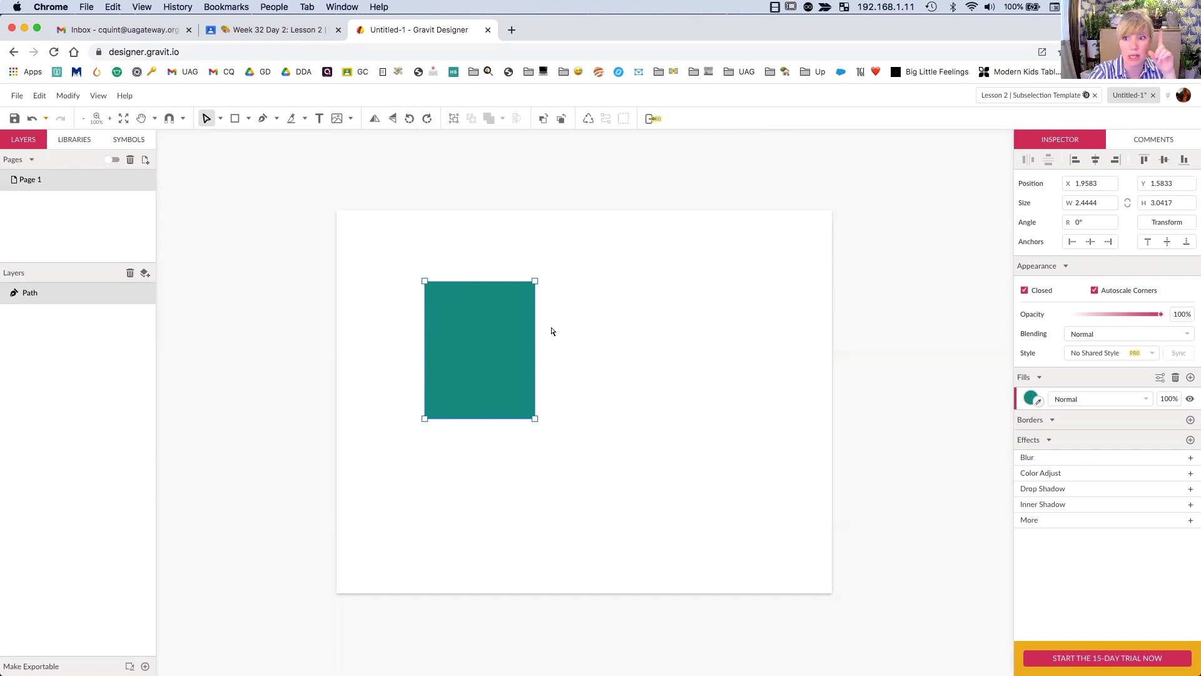
# Pull the top-right anchor out right, bottom-left down-left, and bottom-right up-left into a notch.
pyautogui.click(431, 289)
pyautogui.moveTo(433, 291); pyautogui.dragTo(425, 281)
pyautogui.click(582, 276)
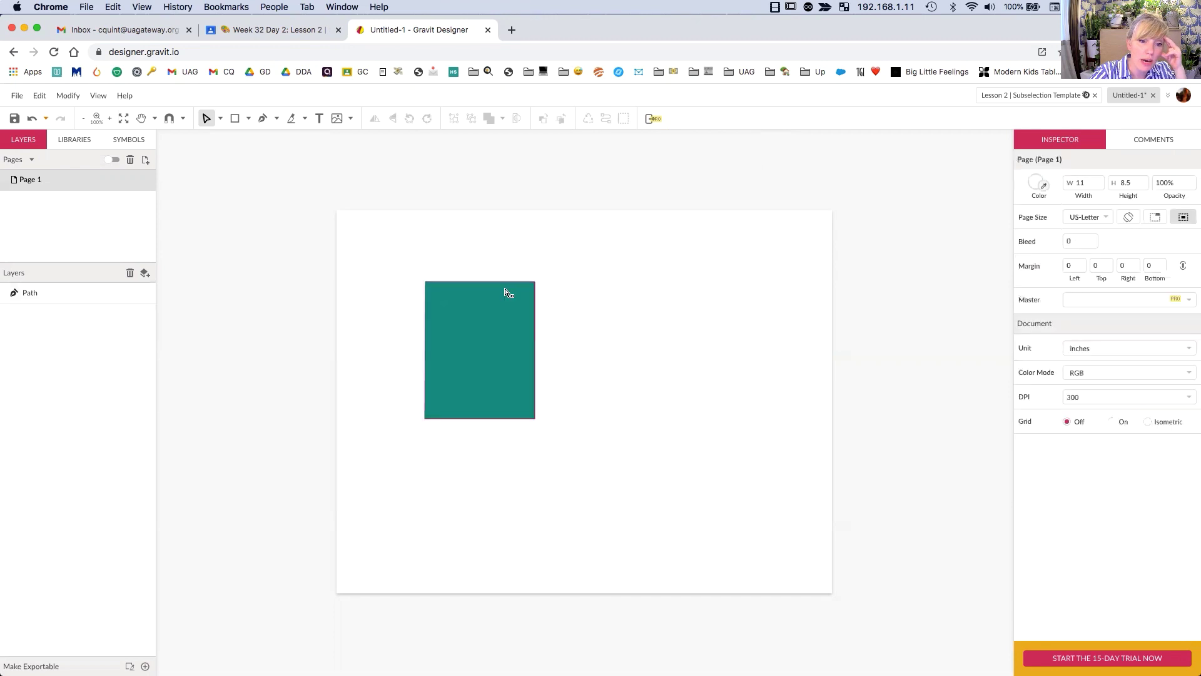
pyautogui.click(436, 289)
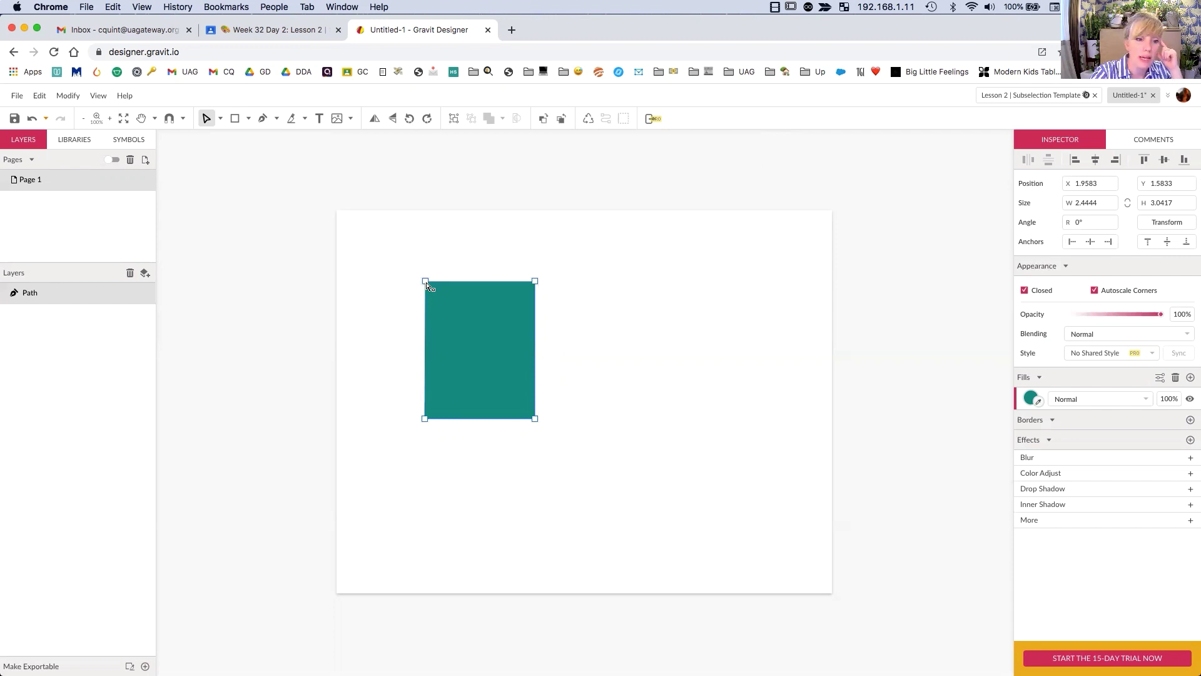
pyautogui.click(535, 282)
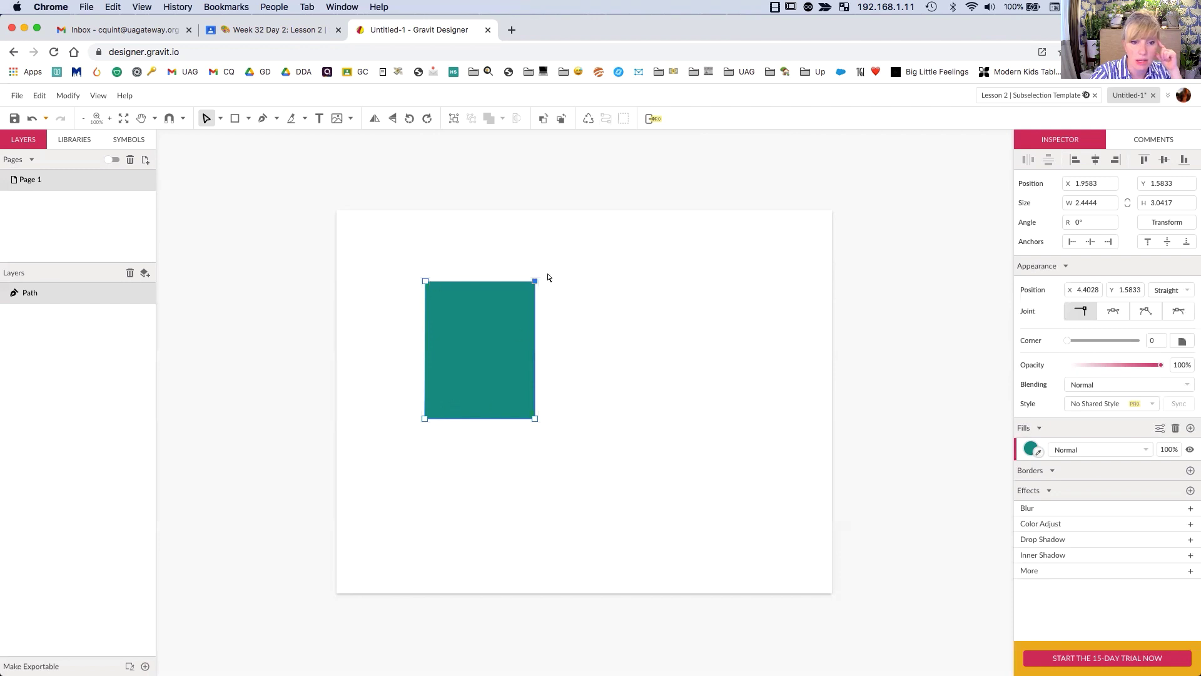
pyautogui.moveTo(535, 282); pyautogui.dragTo(626, 387)
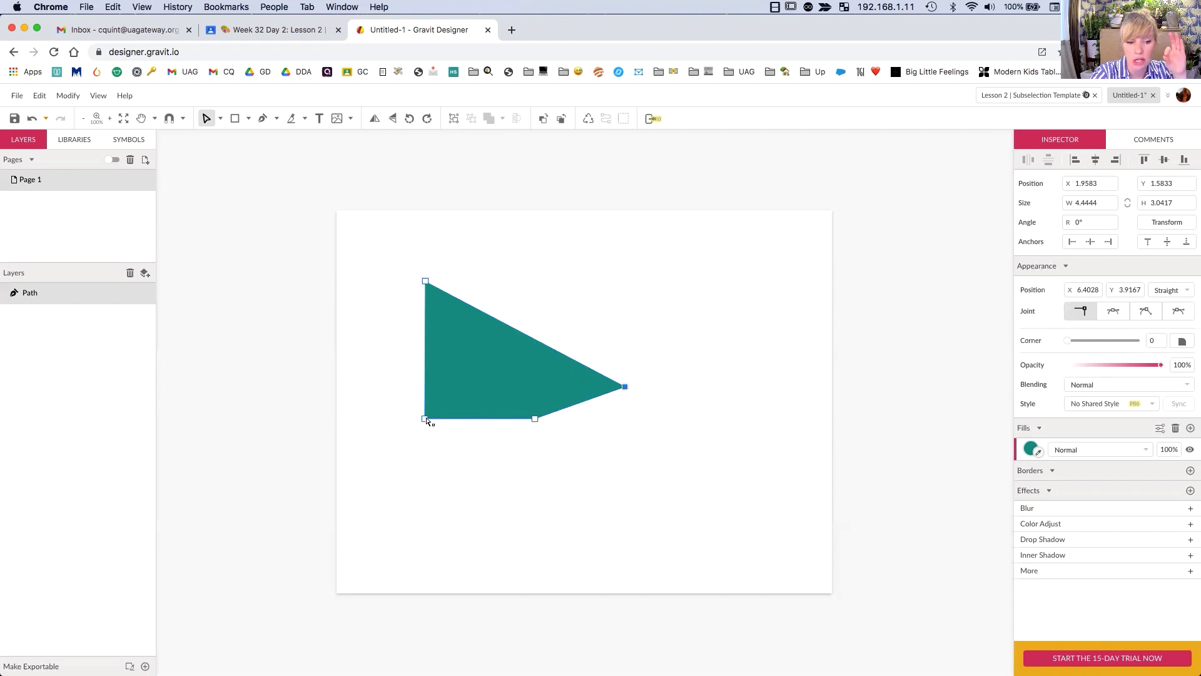
pyautogui.moveTo(428, 420); pyautogui.dragTo(409, 455)
pyautogui.moveTo(538, 421); pyautogui.dragTo(485, 375)
pyautogui.click(685, 394)
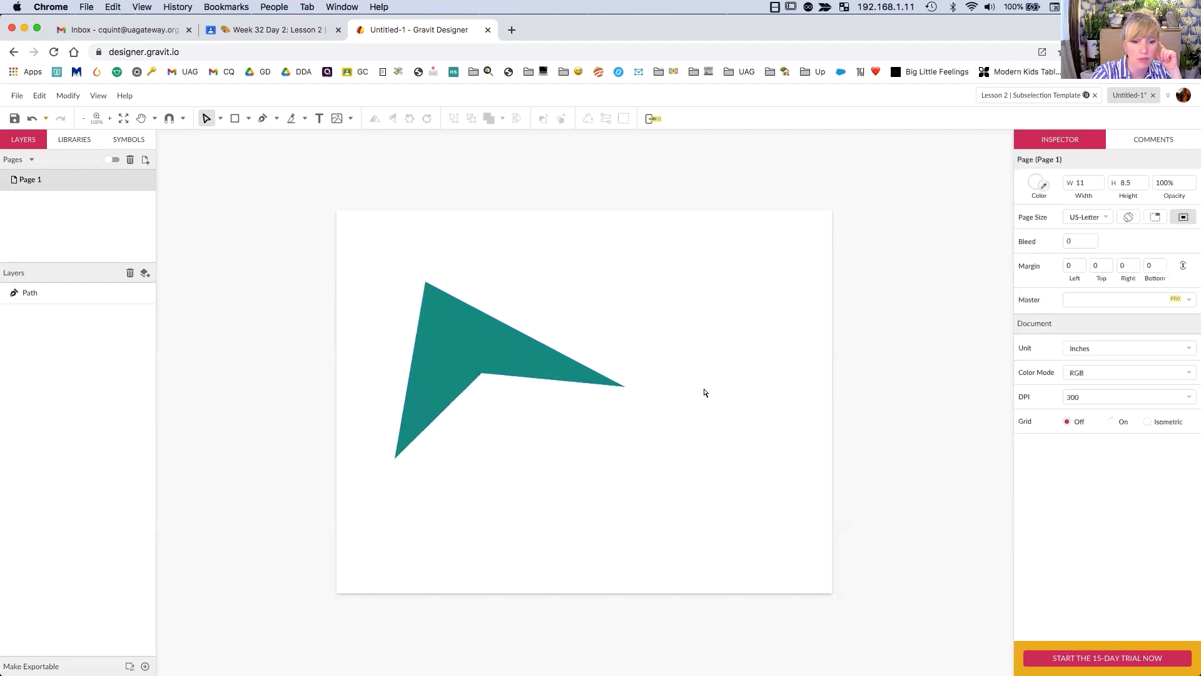
pyautogui.click(519, 364)
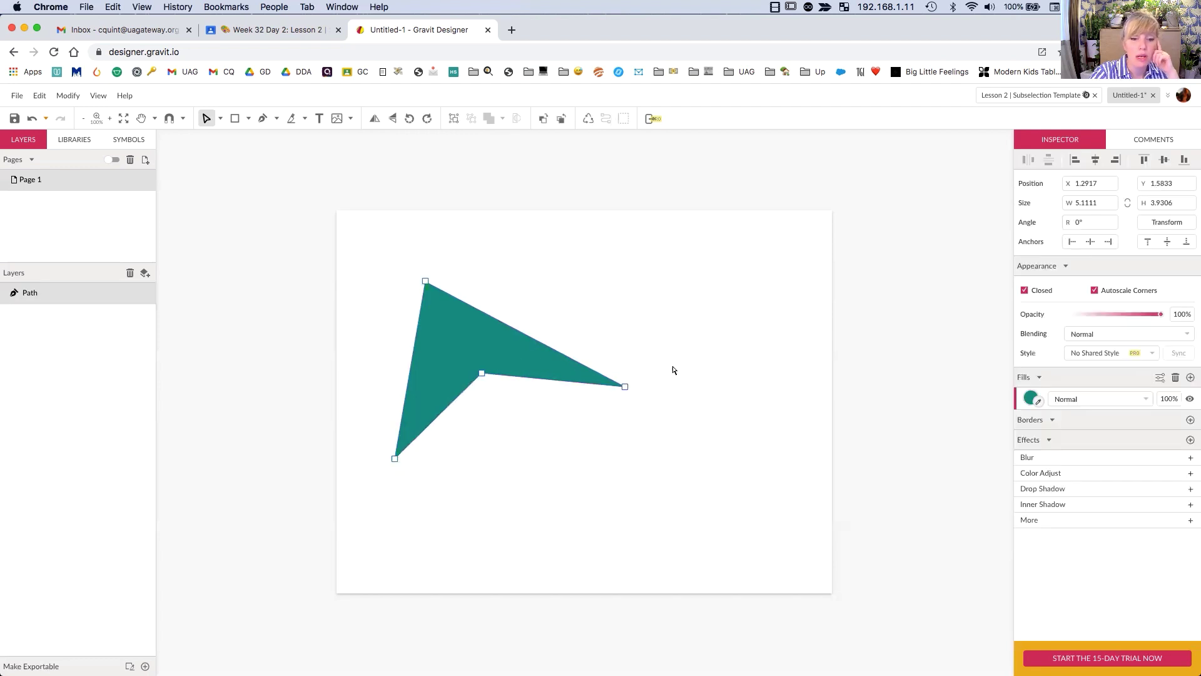
pyautogui.click(625, 387)
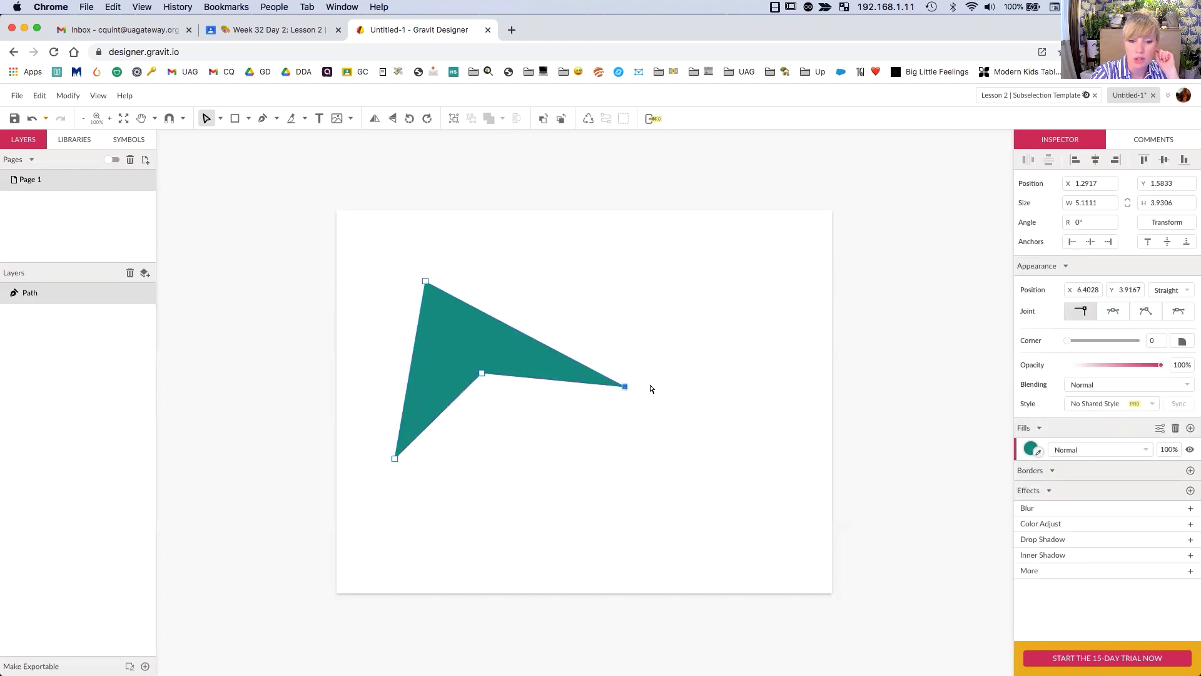
pyautogui.click(220, 119)
pyautogui.click(230, 135)
pyautogui.click(220, 119)
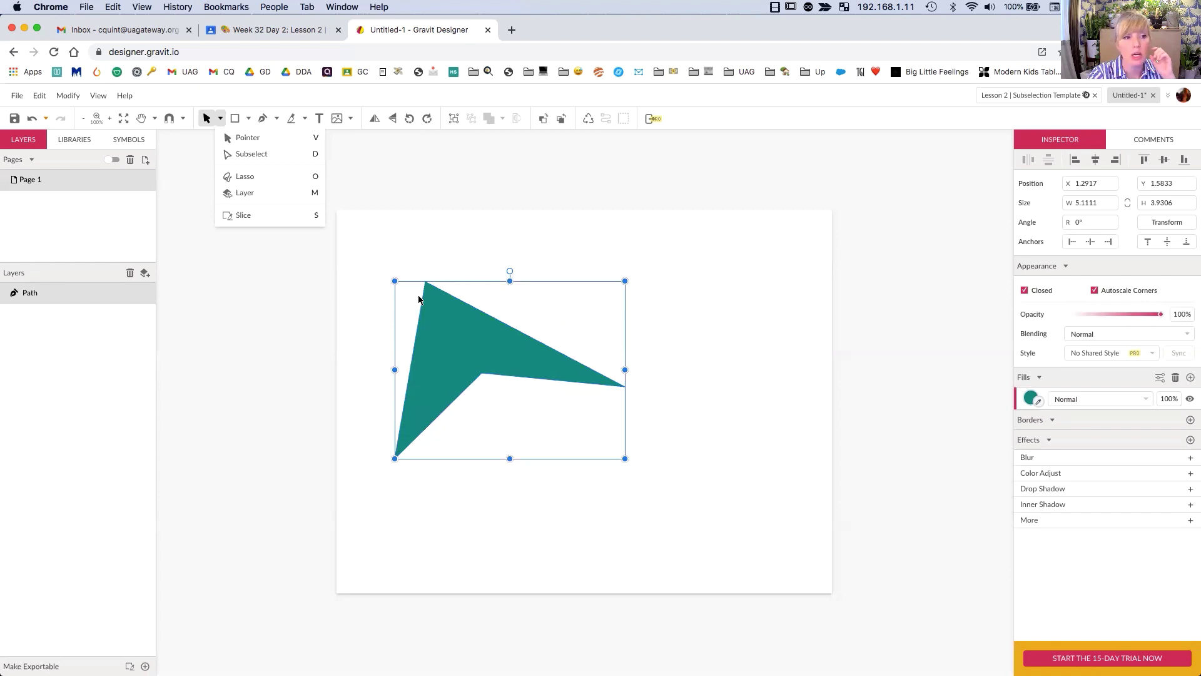
pyautogui.click(294, 154)
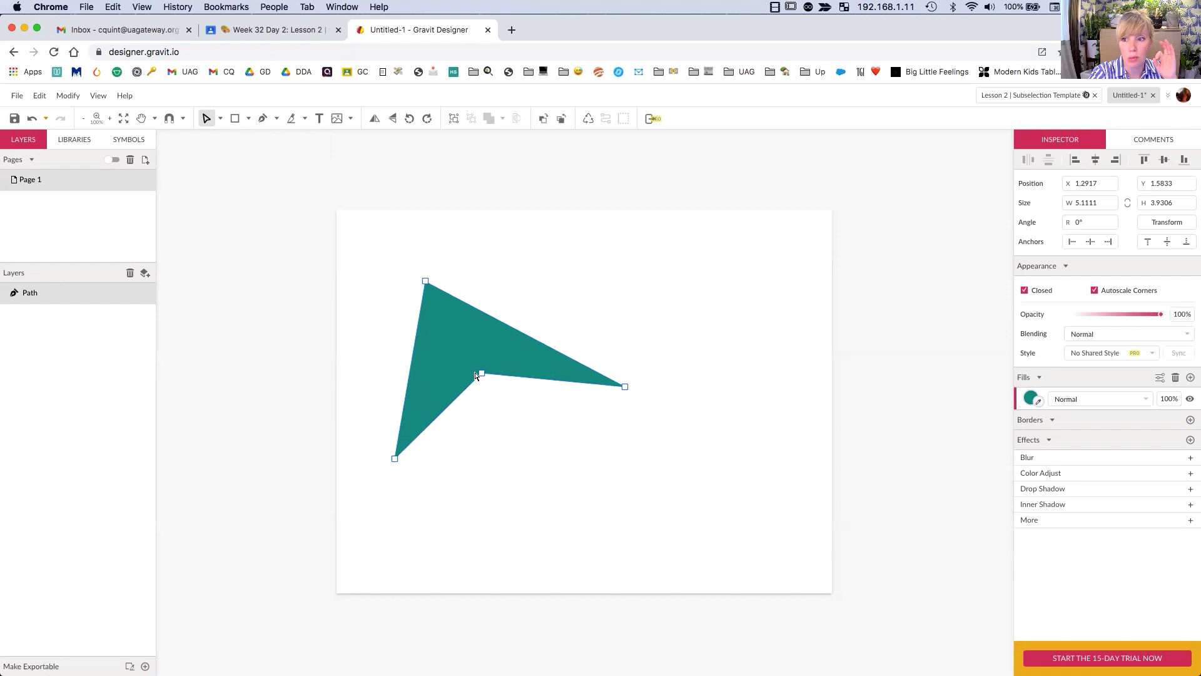
pyautogui.click(629, 390)
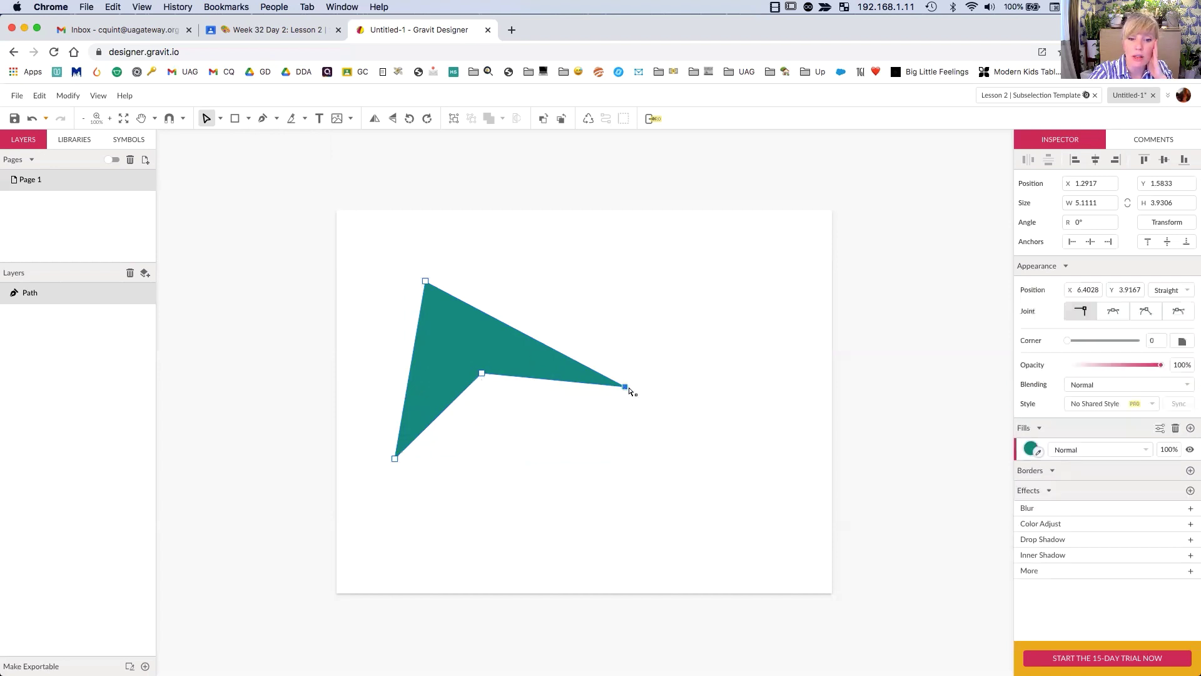
# Make the right anchor a mirrored curve and tighten its handles.
pyautogui.click(1112, 314)
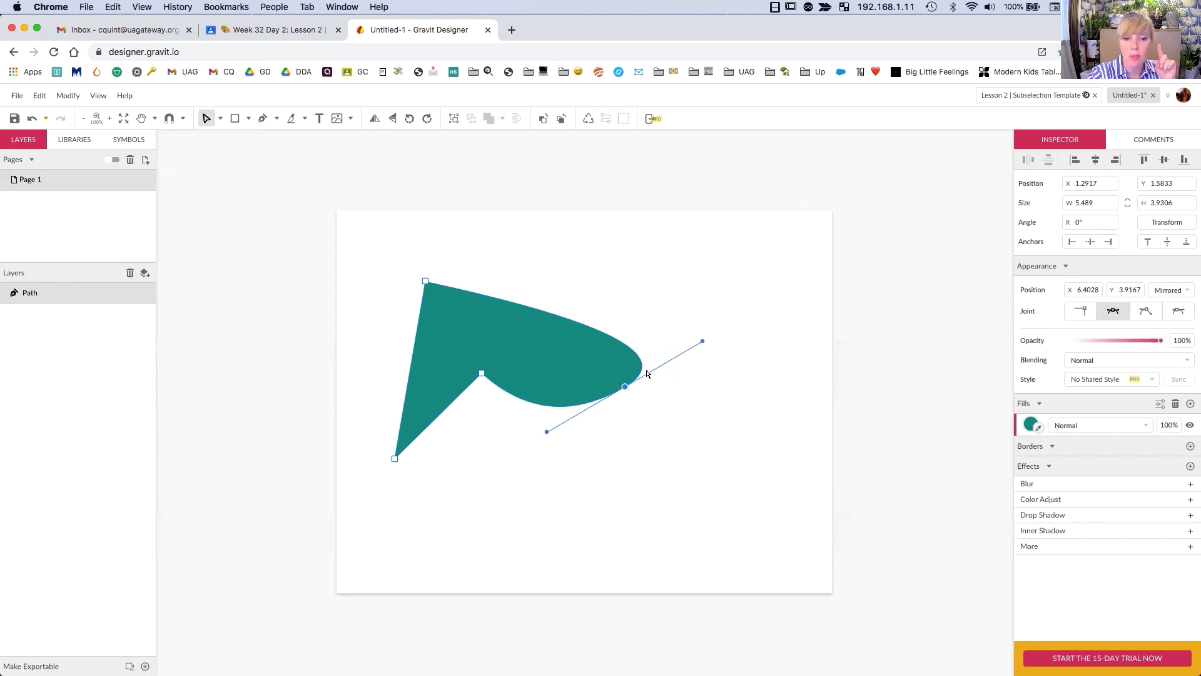
pyautogui.click(1081, 311)
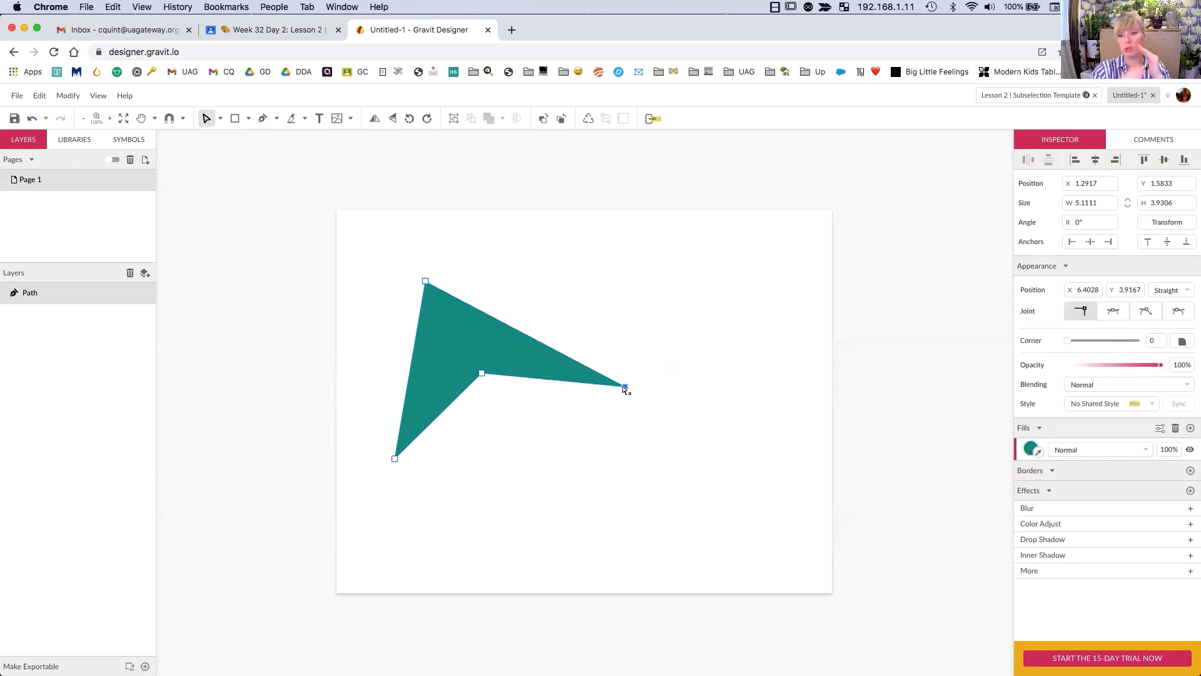
pyautogui.click(1113, 311)
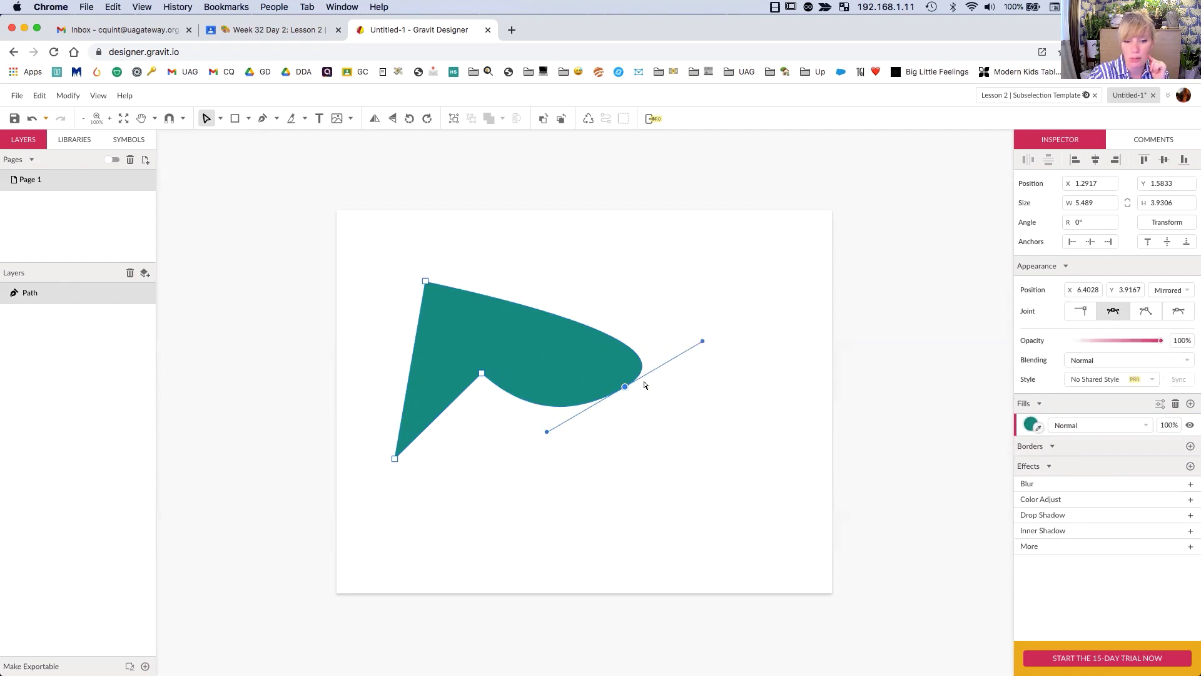
pyautogui.moveTo(702, 341); pyautogui.dragTo(782, 282)
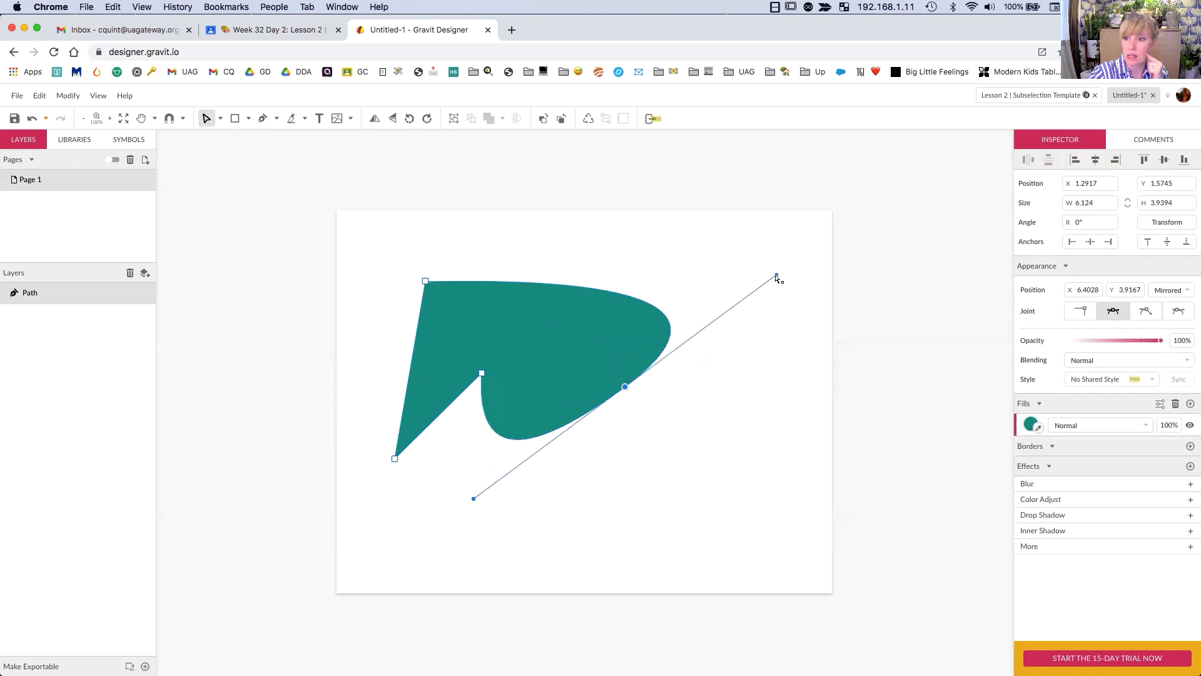
pyautogui.moveTo(471, 502); pyautogui.dragTo(651, 436)
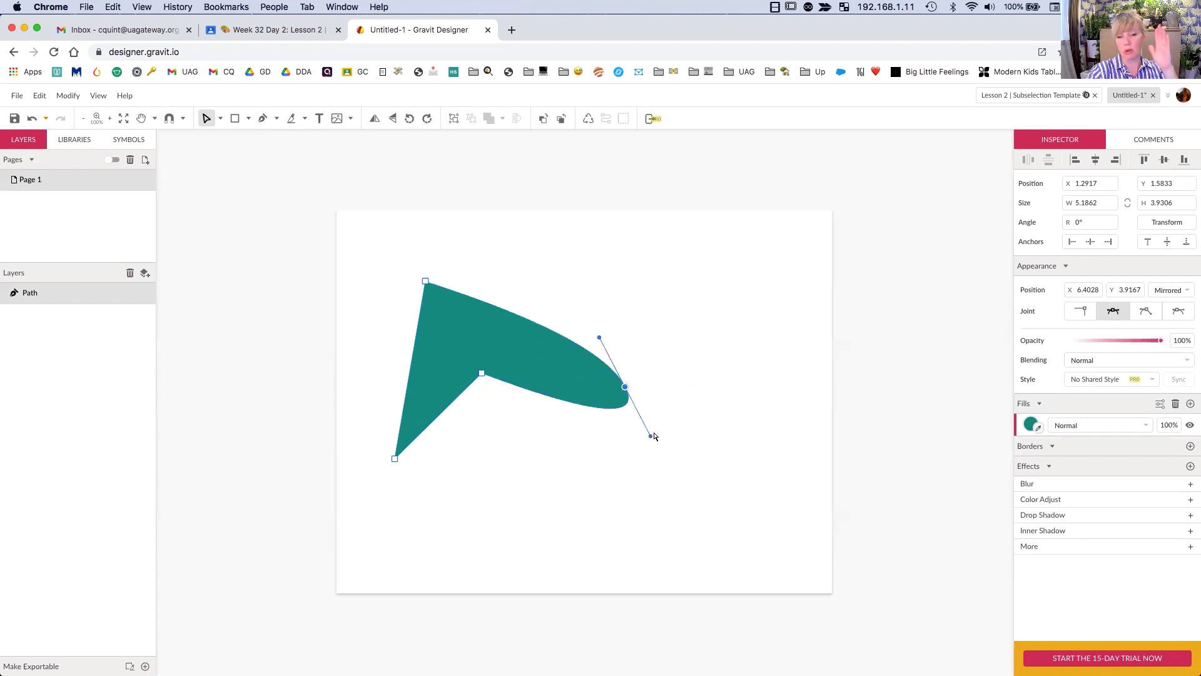
# Adjust the right anchor's mirrored handles to form a rounded lobe.
pyautogui.click(587, 338)
pyautogui.click(625, 387)
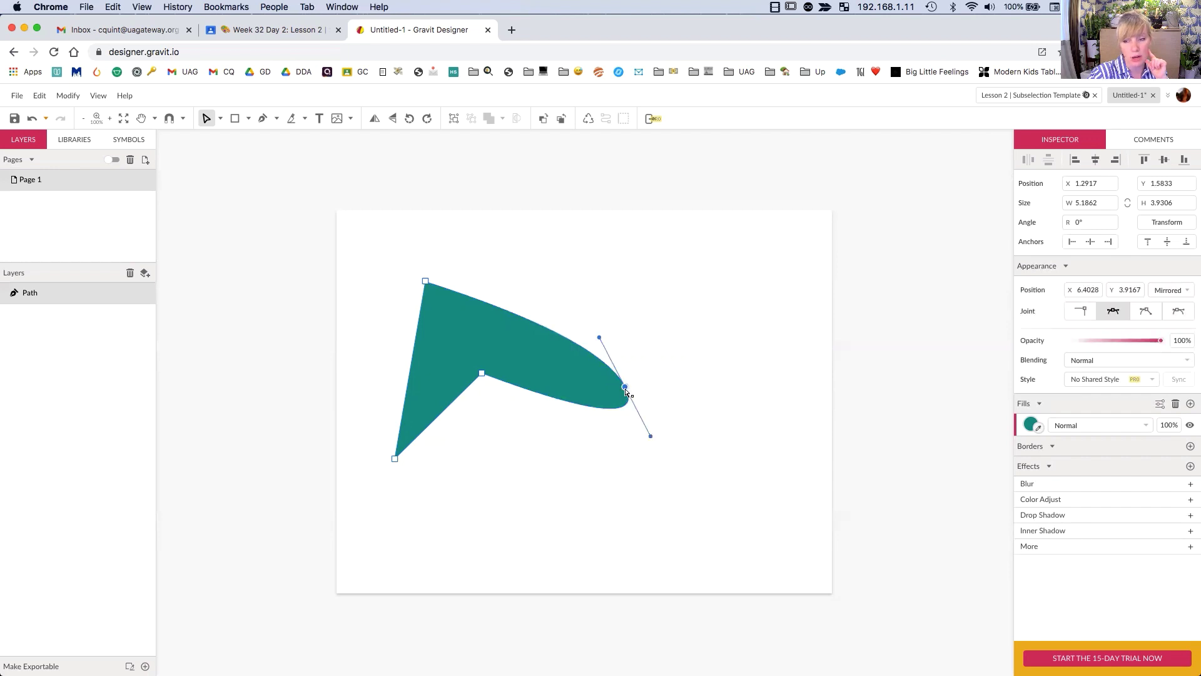
pyautogui.moveTo(652, 440); pyautogui.dragTo(608, 442)
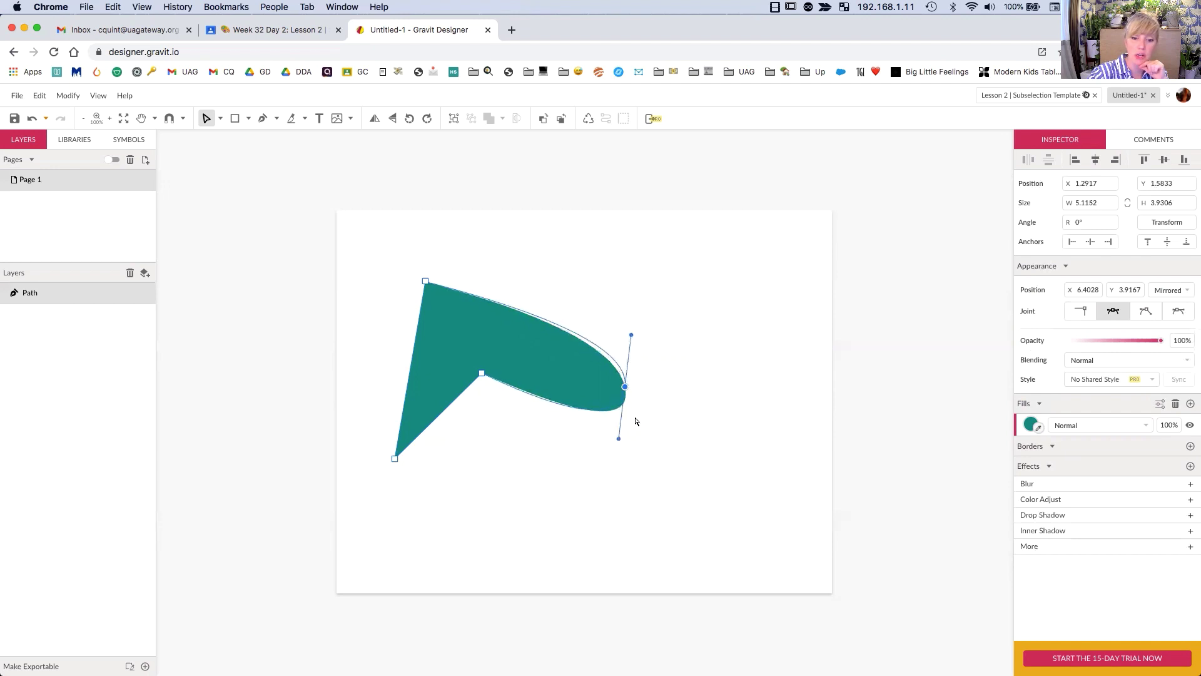
pyautogui.moveTo(644, 337); pyautogui.dragTo(732, 244)
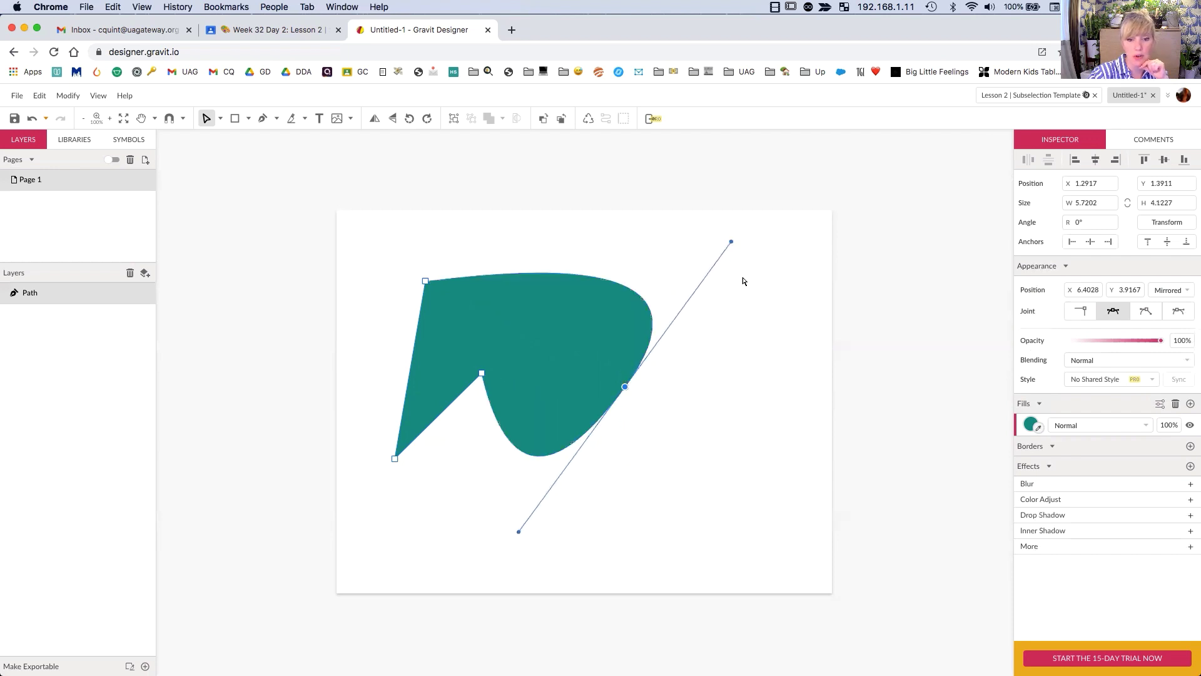
pyautogui.moveTo(731, 243); pyautogui.dragTo(611, 305)
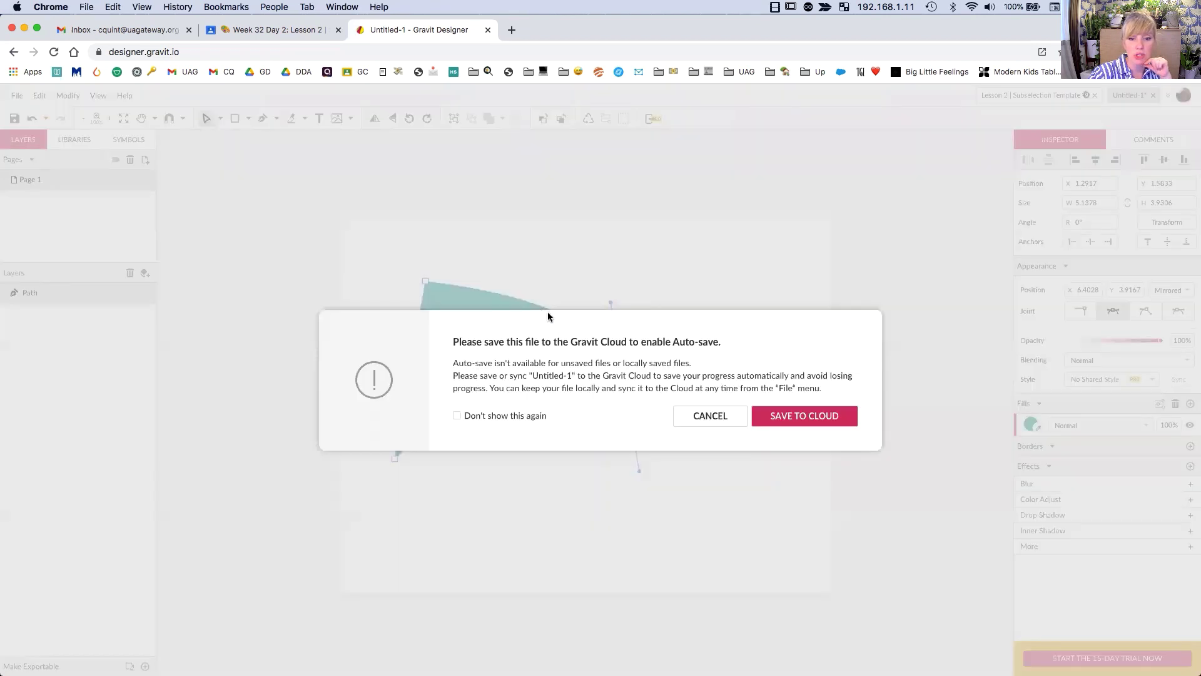
# Save the drawing to the Gravit Cloud as 'Lesson 3 Notes'.
pyautogui.click(778, 423)
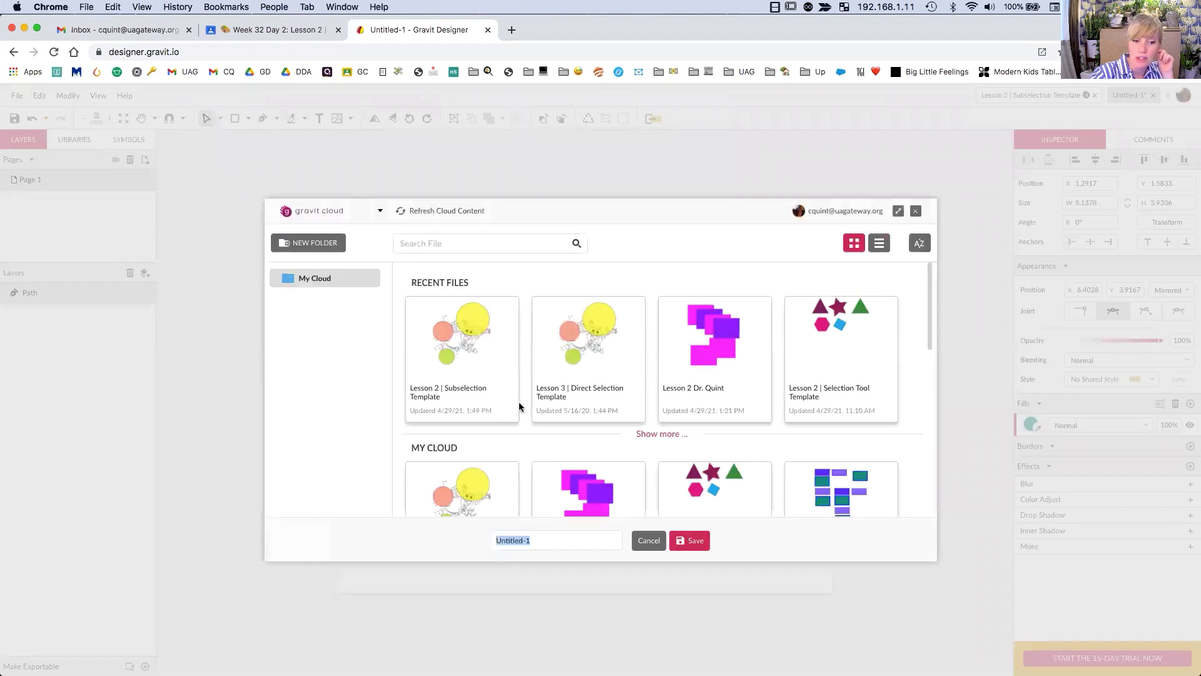
pyautogui.write('Lesson 3 N')
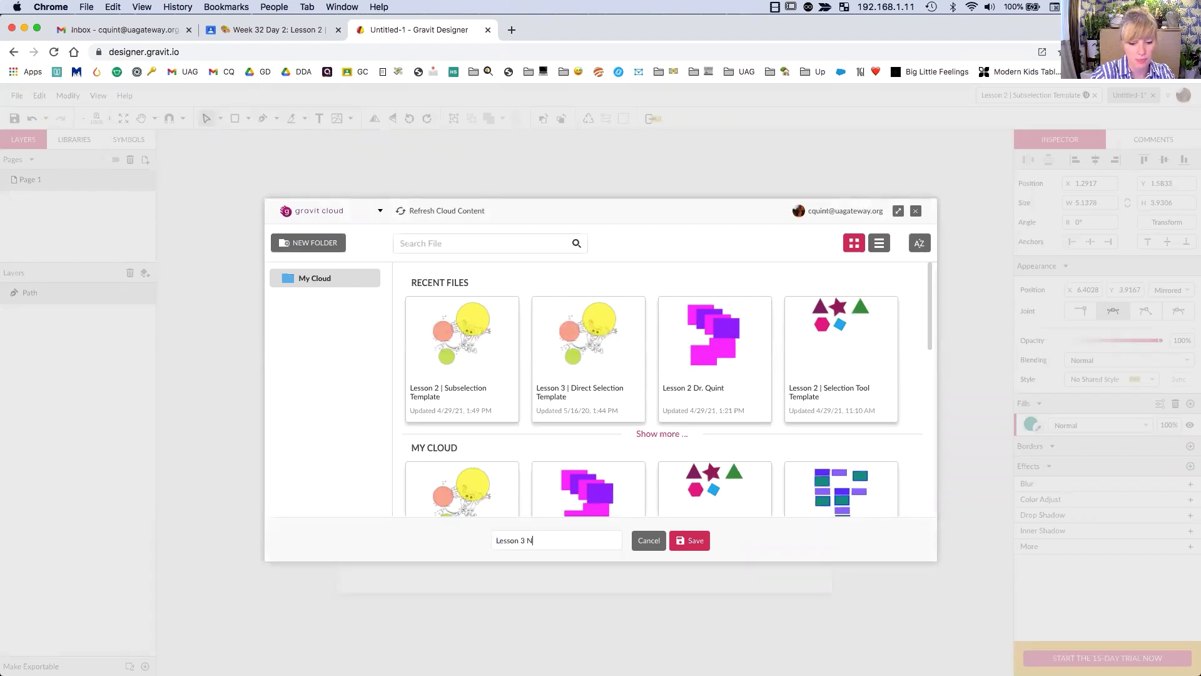
pyautogui.write('otes')
pyautogui.press('Return')
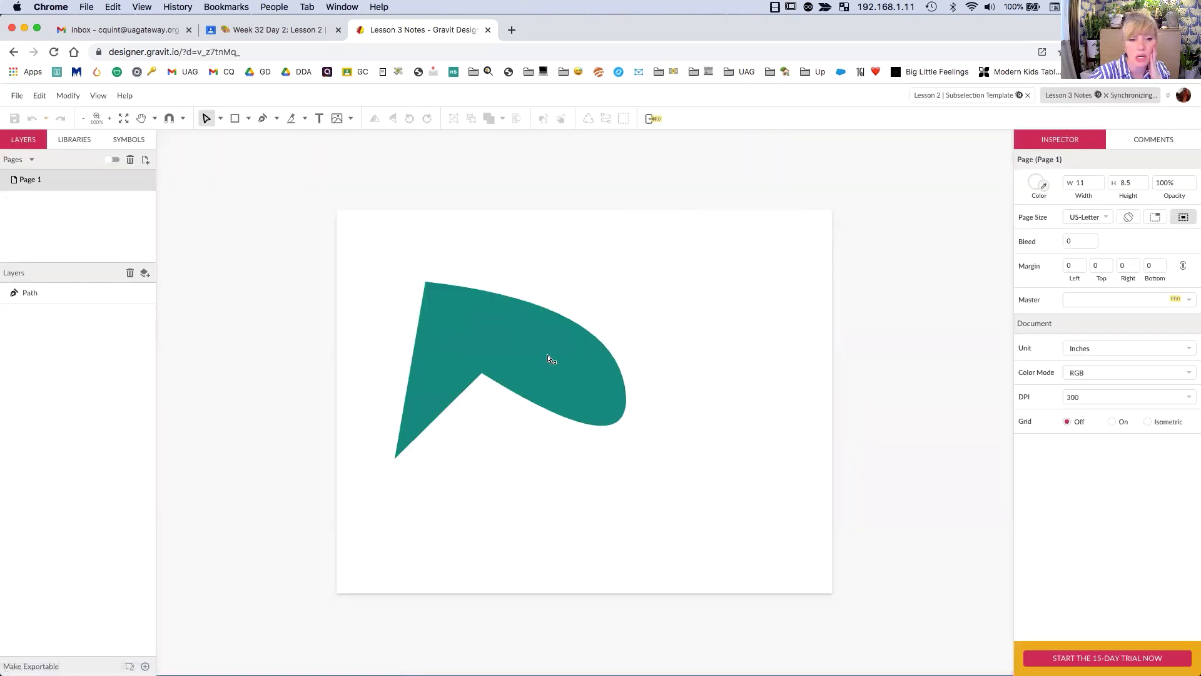
# Move the teal shape's top-left corner and inner notch anchors up and left.
pyautogui.click(558, 356)
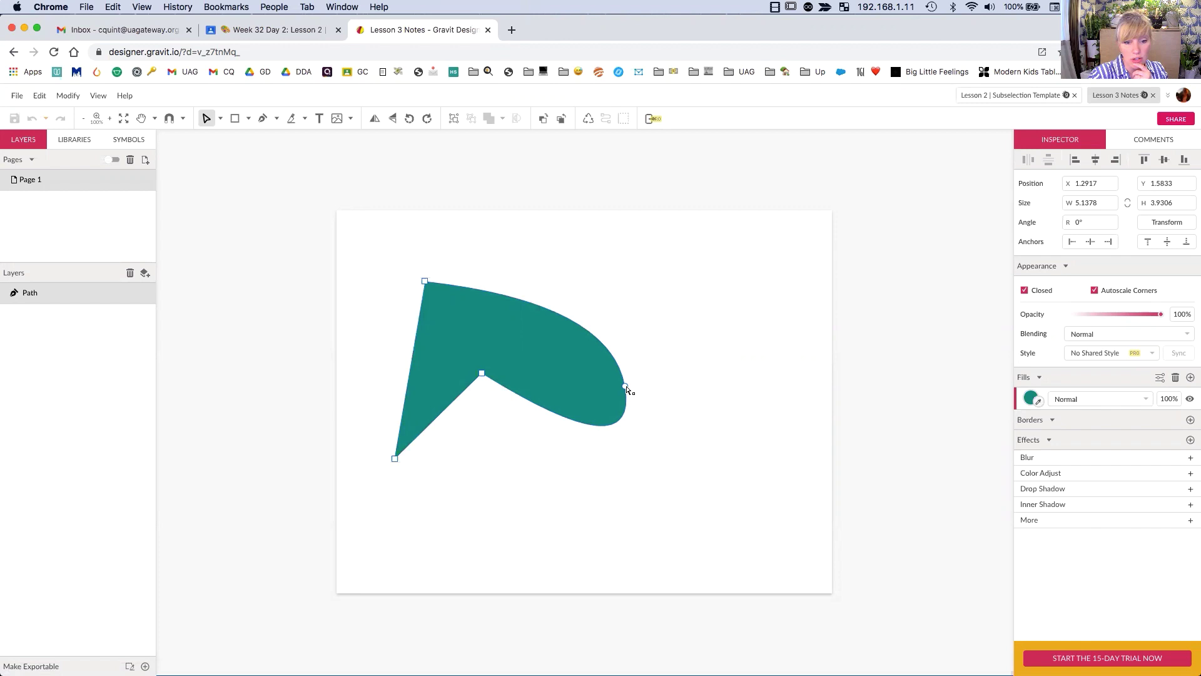
pyautogui.click(626, 388)
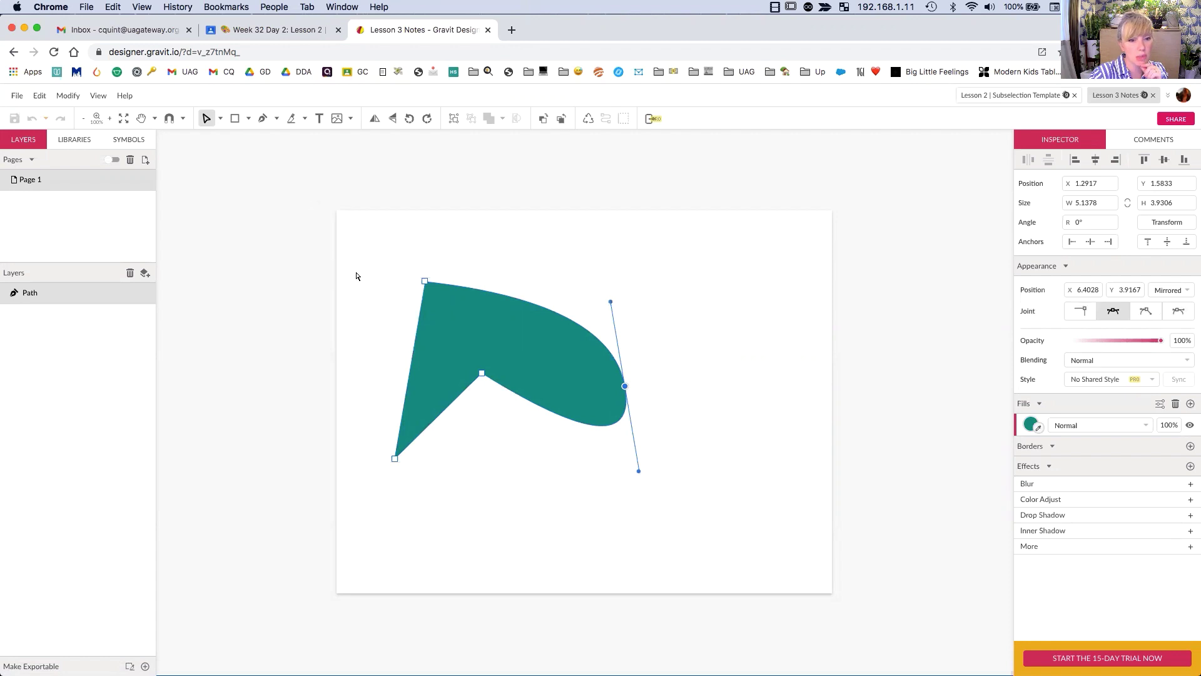
pyautogui.moveTo(425, 281); pyautogui.dragTo(393, 273)
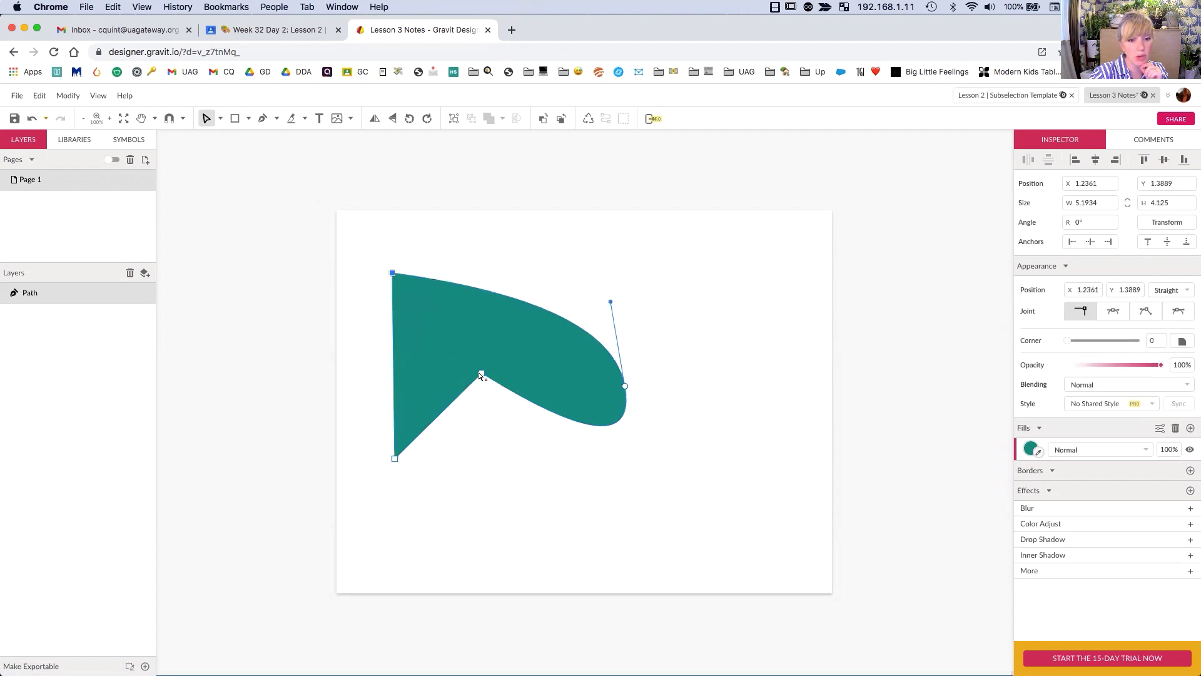
pyautogui.moveTo(481, 376); pyautogui.dragTo(454, 358)
pyautogui.click(705, 356)
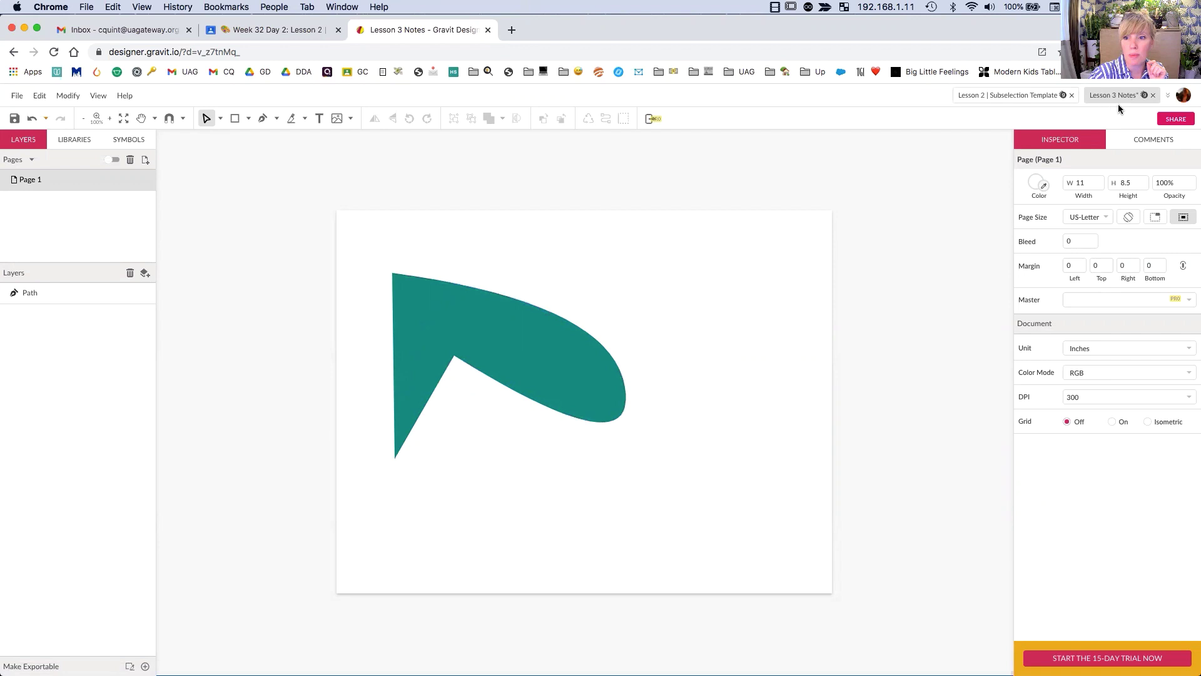
# Switch to the Lesson 2 | Subselection Template document and inspect the yellow and green circles.
pyautogui.click(1032, 95)
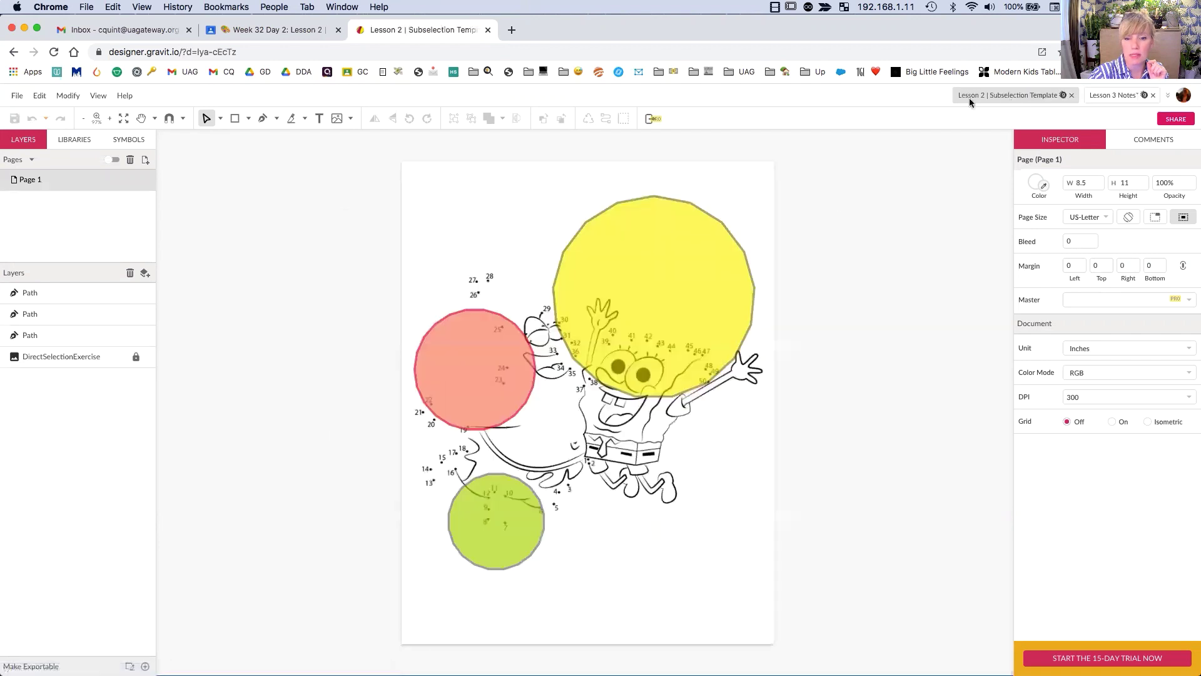
pyautogui.click(646, 235)
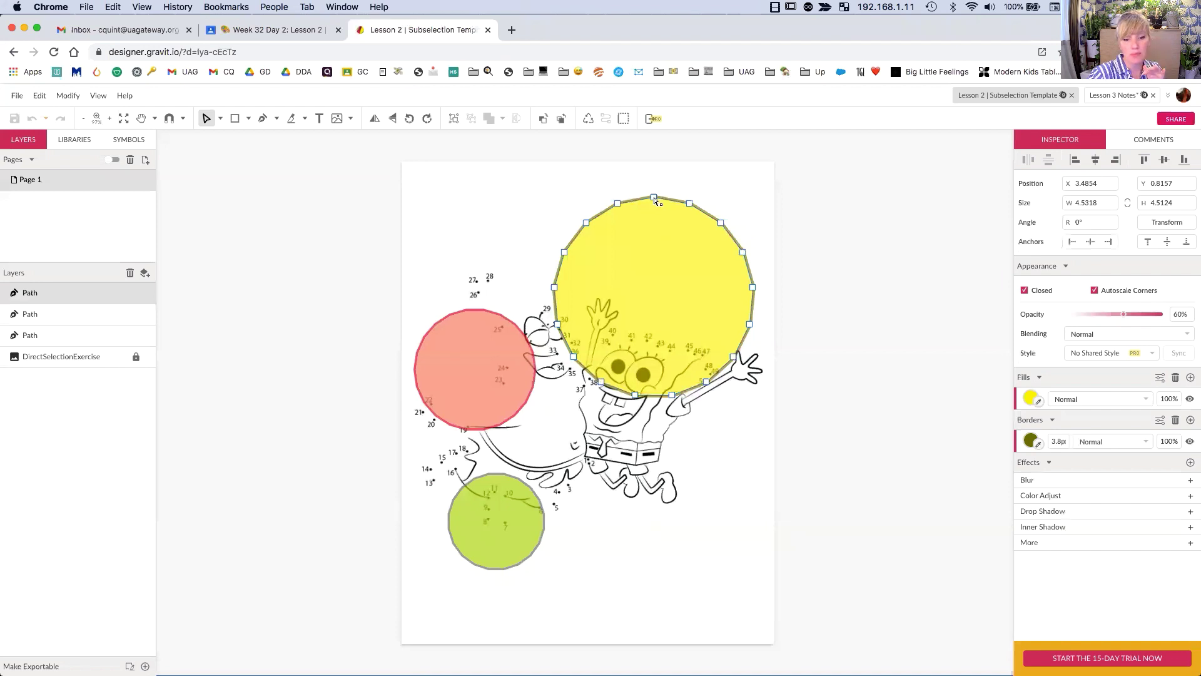
pyautogui.scroll(-7, 558, 370)
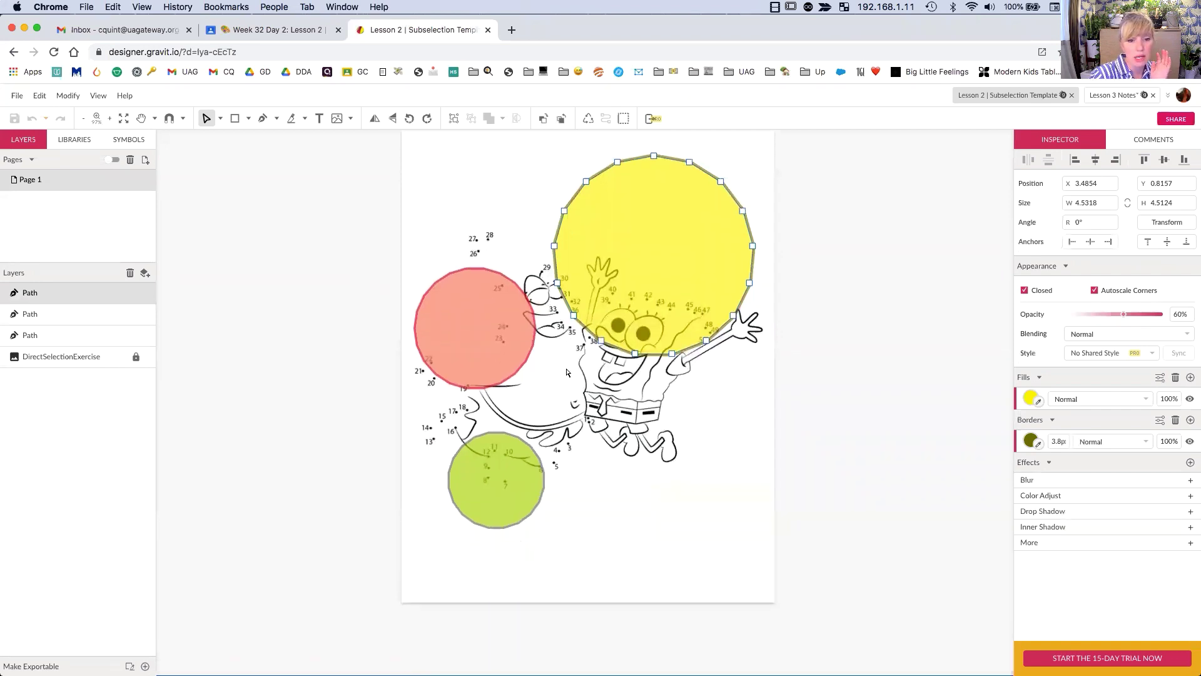
pyautogui.scroll(3, 573, 285)
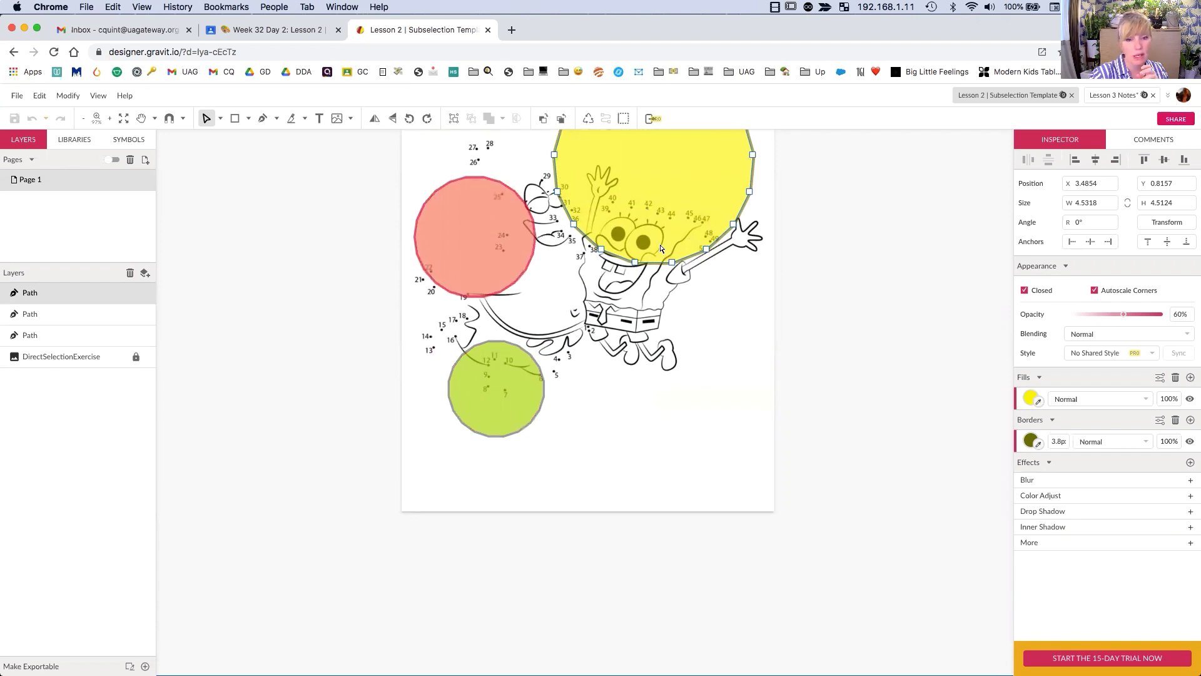
pyautogui.click(499, 369)
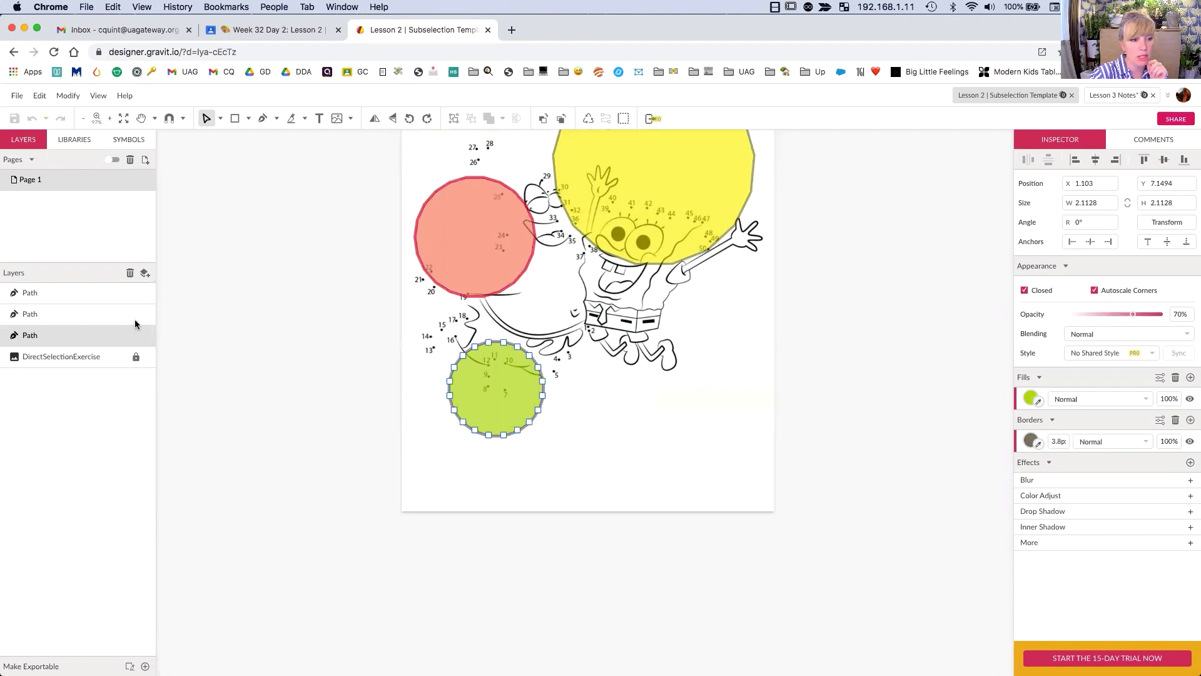
pyautogui.click(702, 447)
pyautogui.click(530, 400)
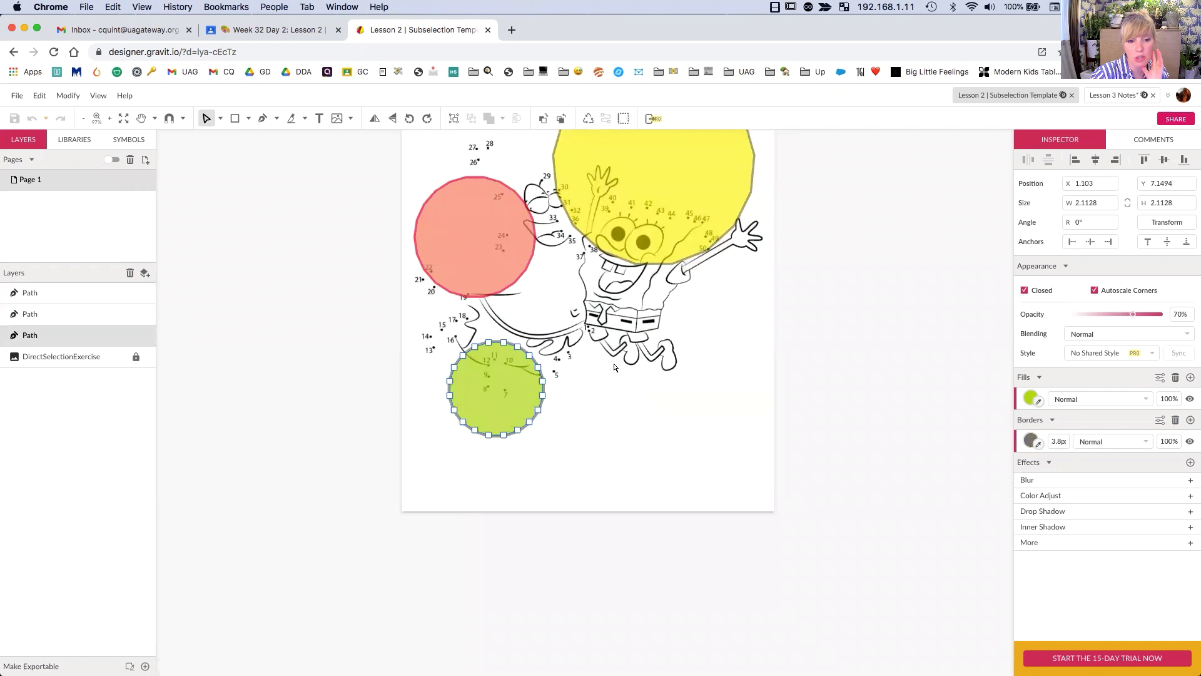
pyautogui.scroll(-1, 614, 368)
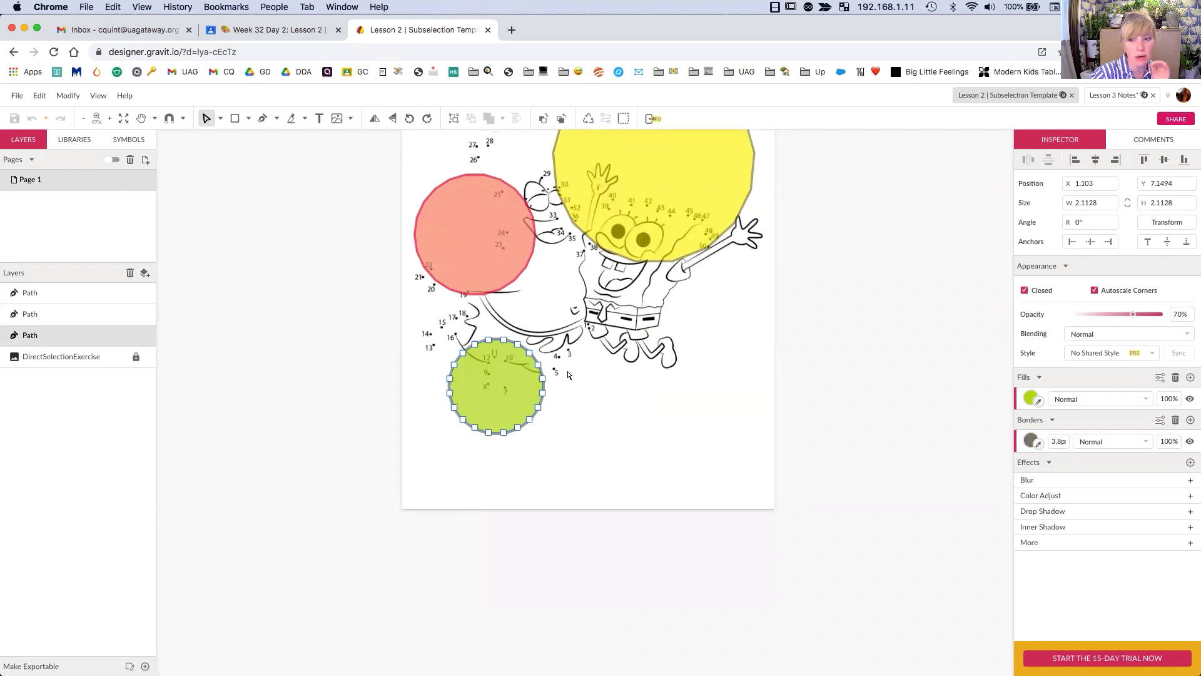
pyautogui.click(76, 294)
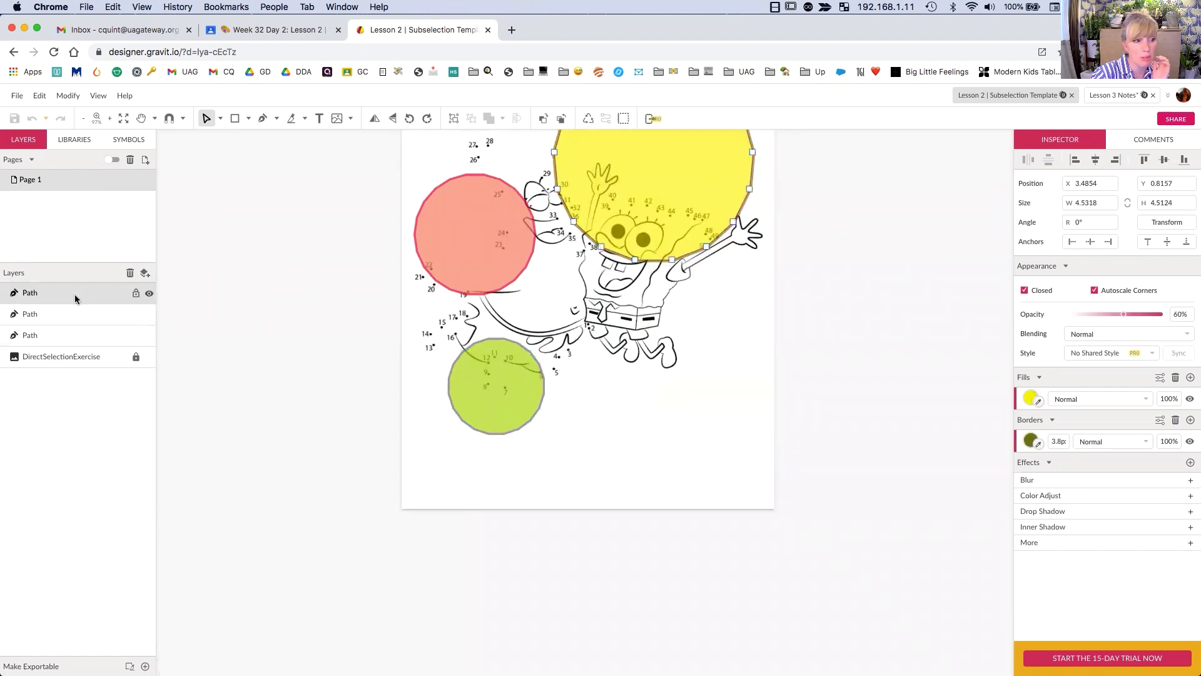
pyautogui.click(464, 396)
pyautogui.click(135, 356)
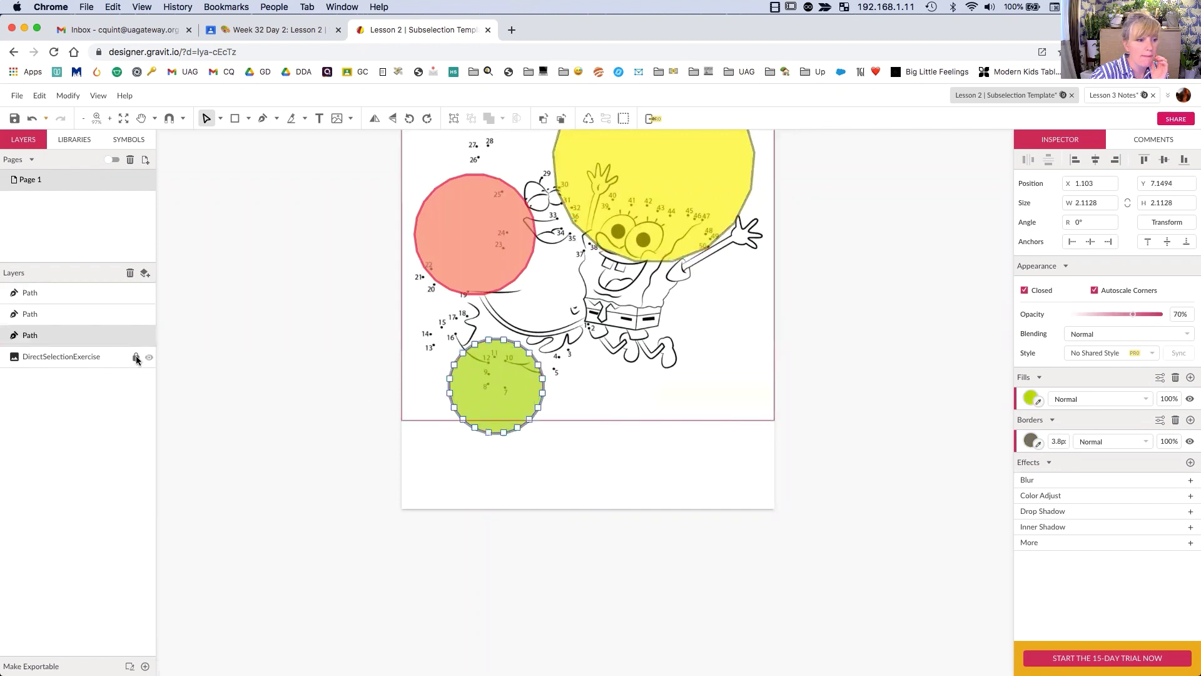
pyautogui.click(65, 358)
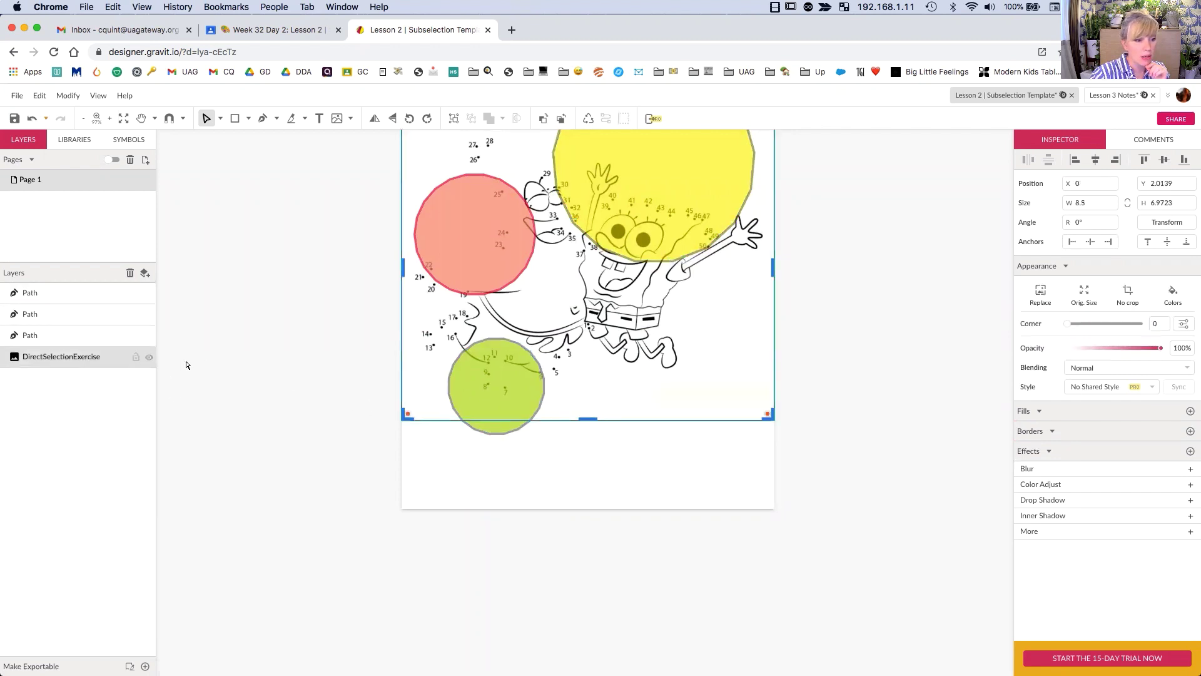
pyautogui.click(136, 356)
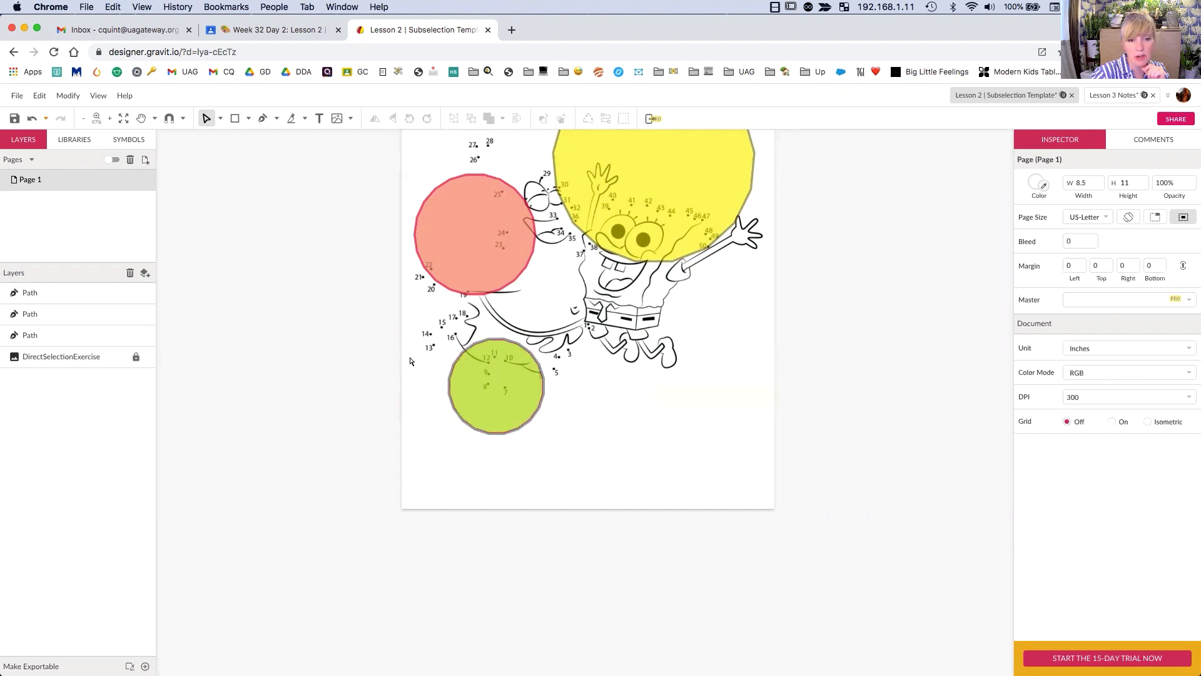
pyautogui.click(136, 357)
pyautogui.click(651, 350)
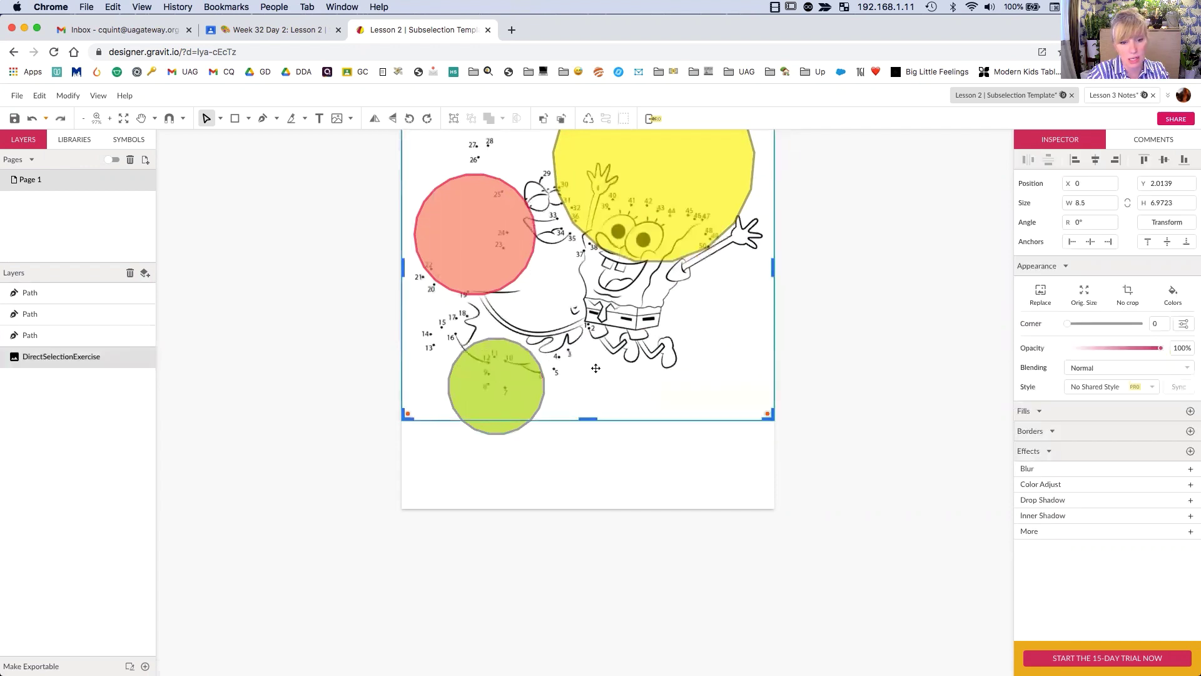
pyautogui.click(135, 356)
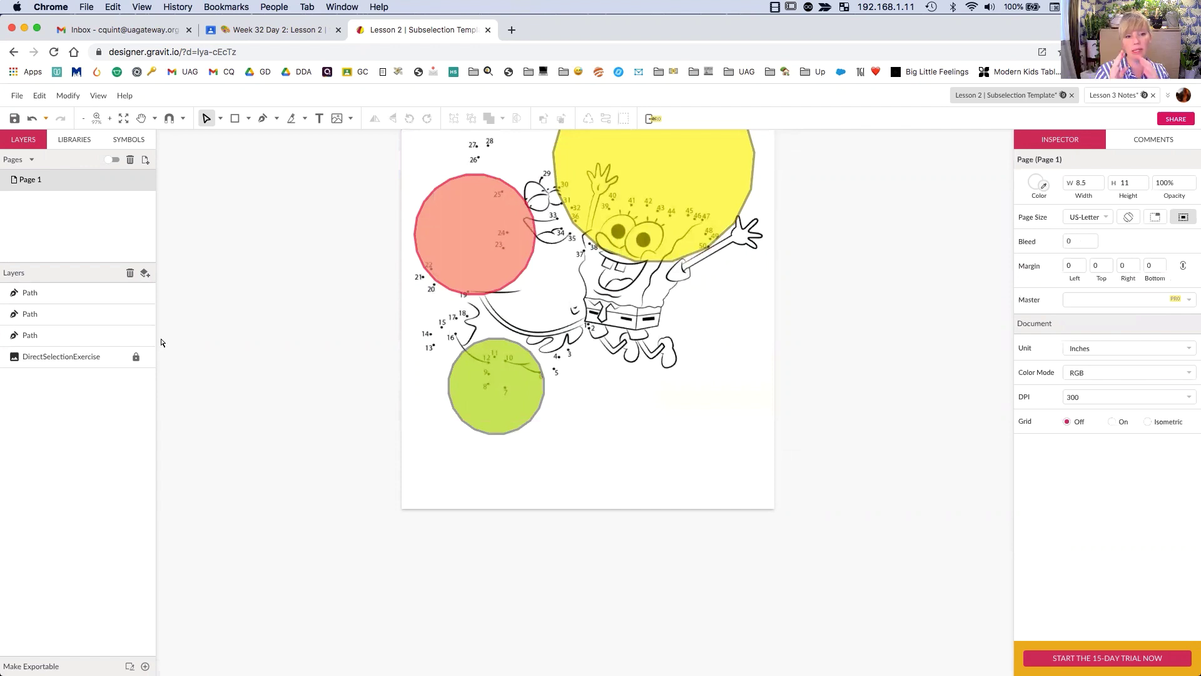
# Undo a stray point move on the green circle and nudge the whole circle up onto the dots.
pyautogui.click(44, 336)
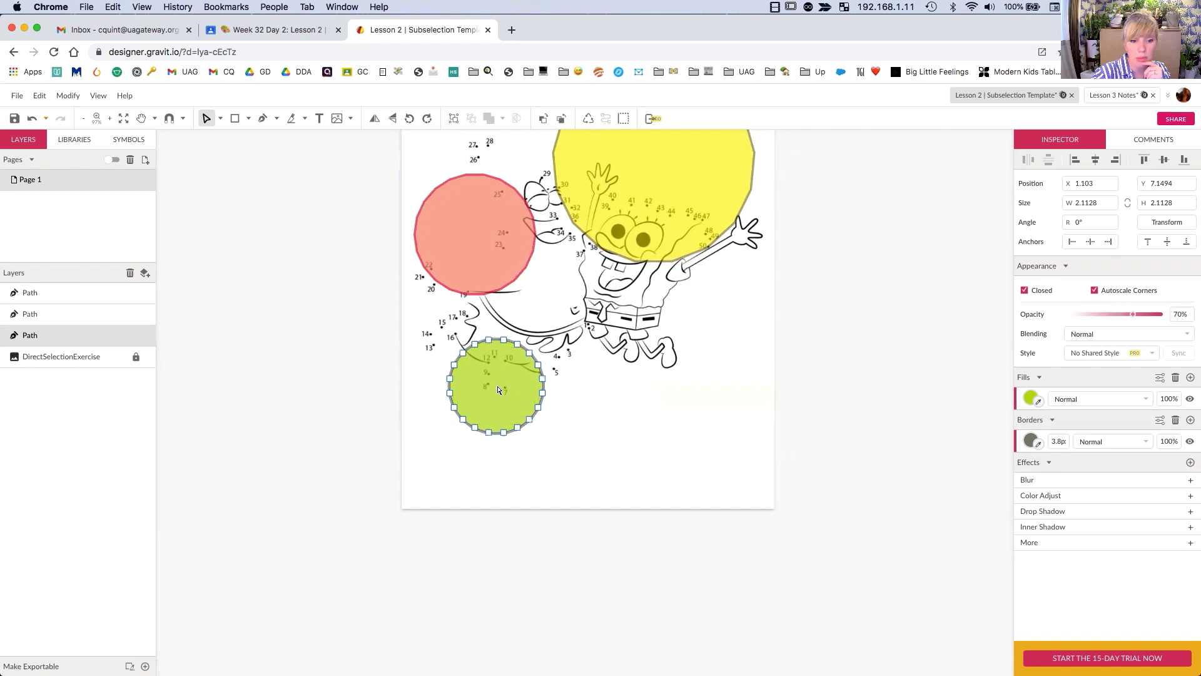
pyautogui.click(539, 365)
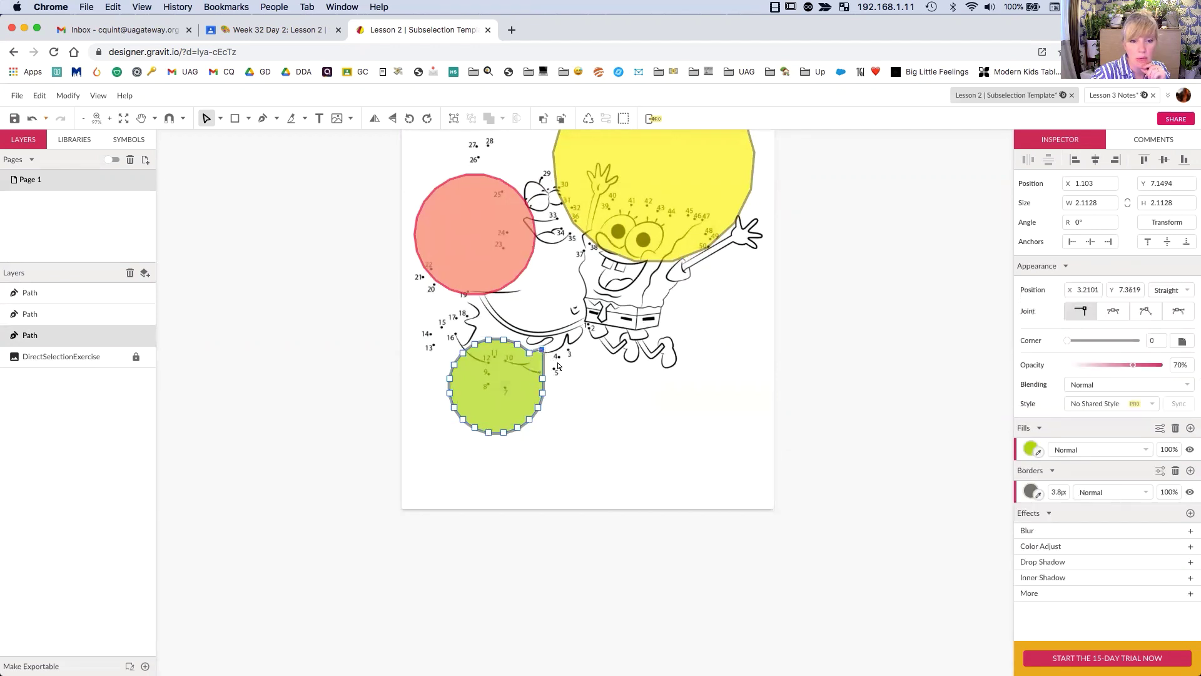
pyautogui.press('super+z')
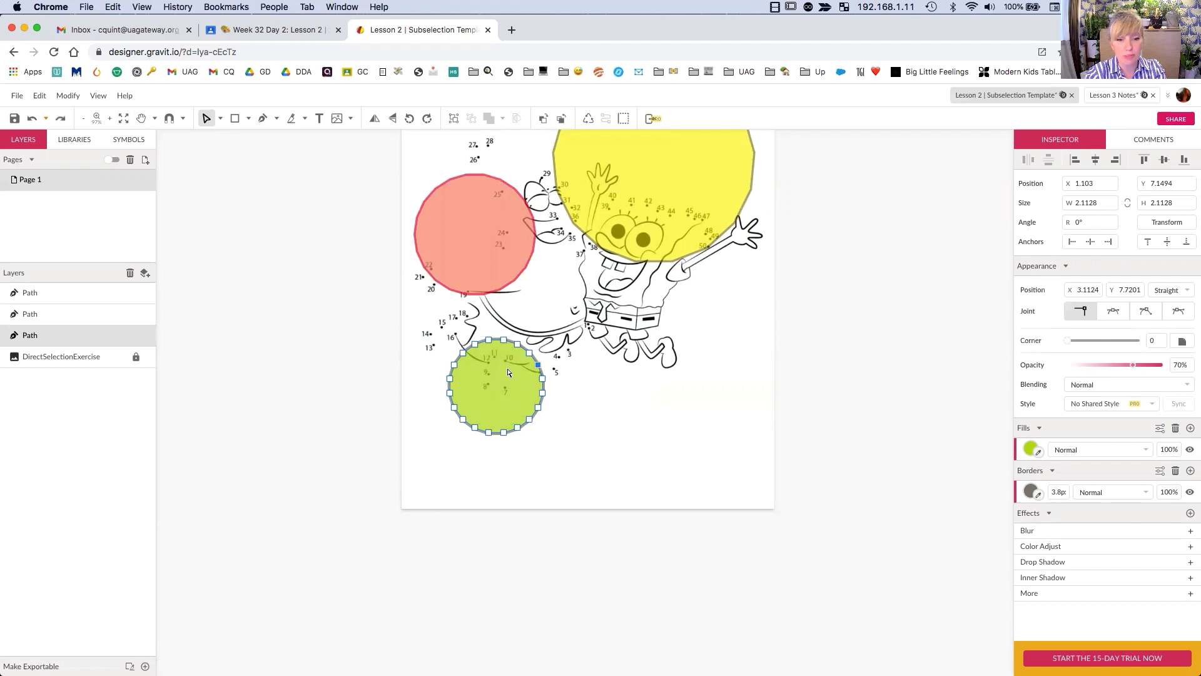
pyautogui.click(220, 118)
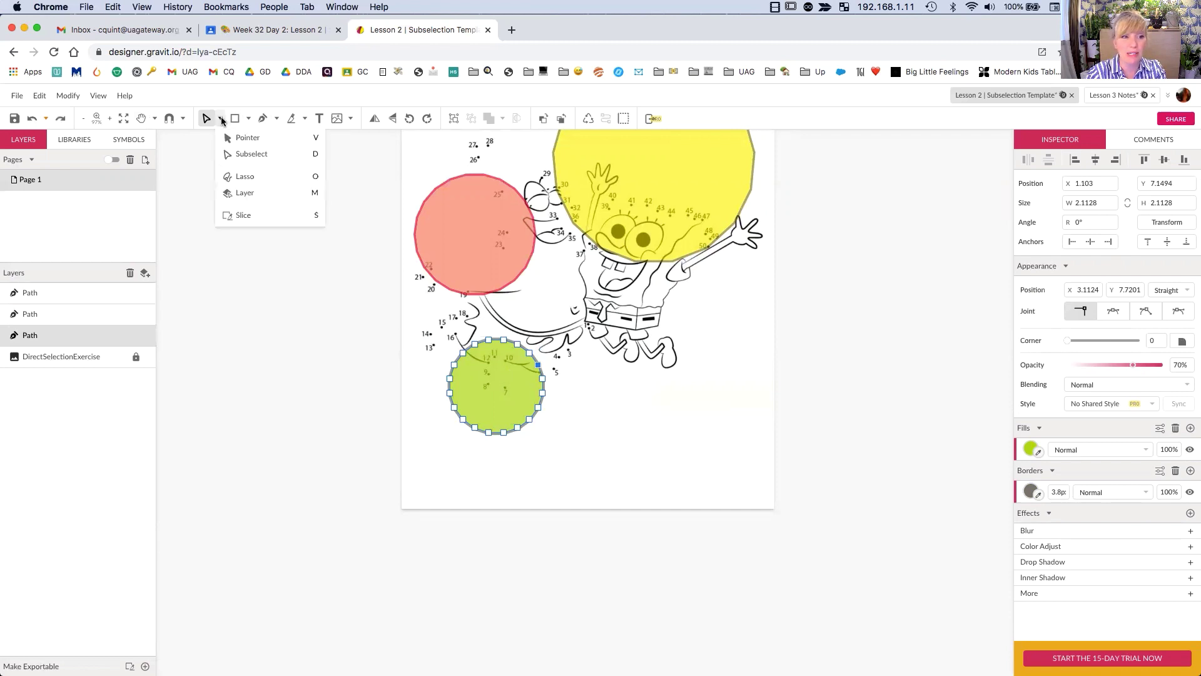
pyautogui.click(228, 134)
pyautogui.moveTo(486, 392); pyautogui.dragTo(492, 356)
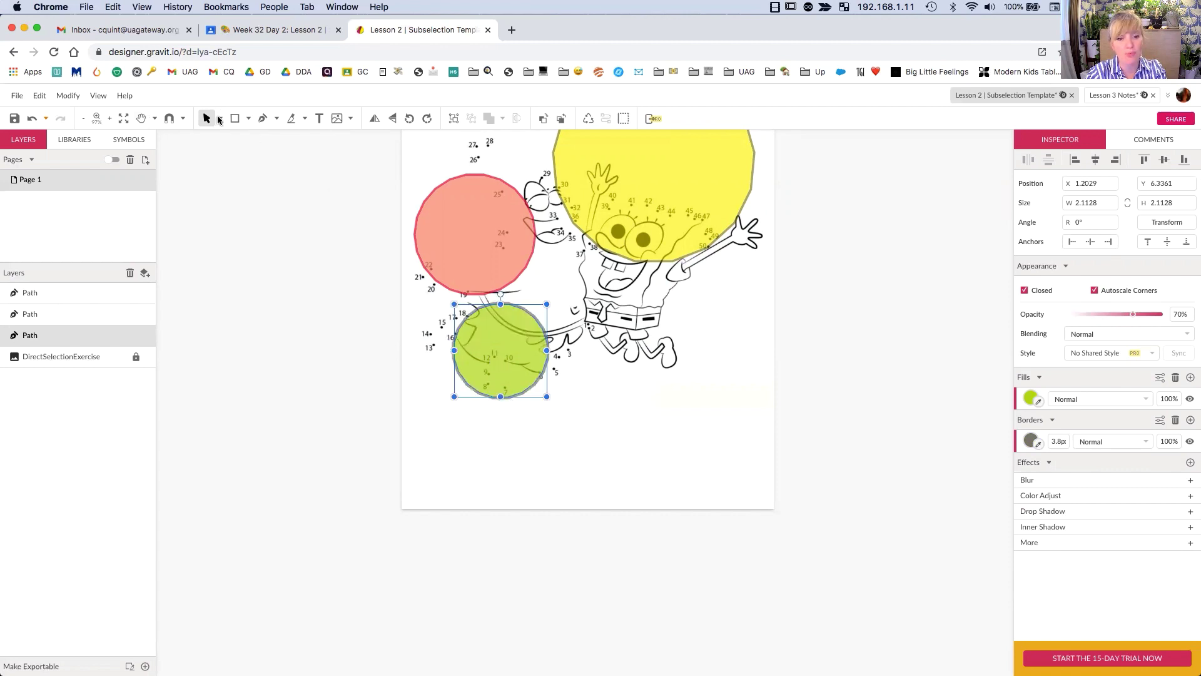
# Zoom in and move the green circle up over the red circle's bottom near dots 19 and 1.
pyautogui.click(108, 120)
pyautogui.click(108, 120)
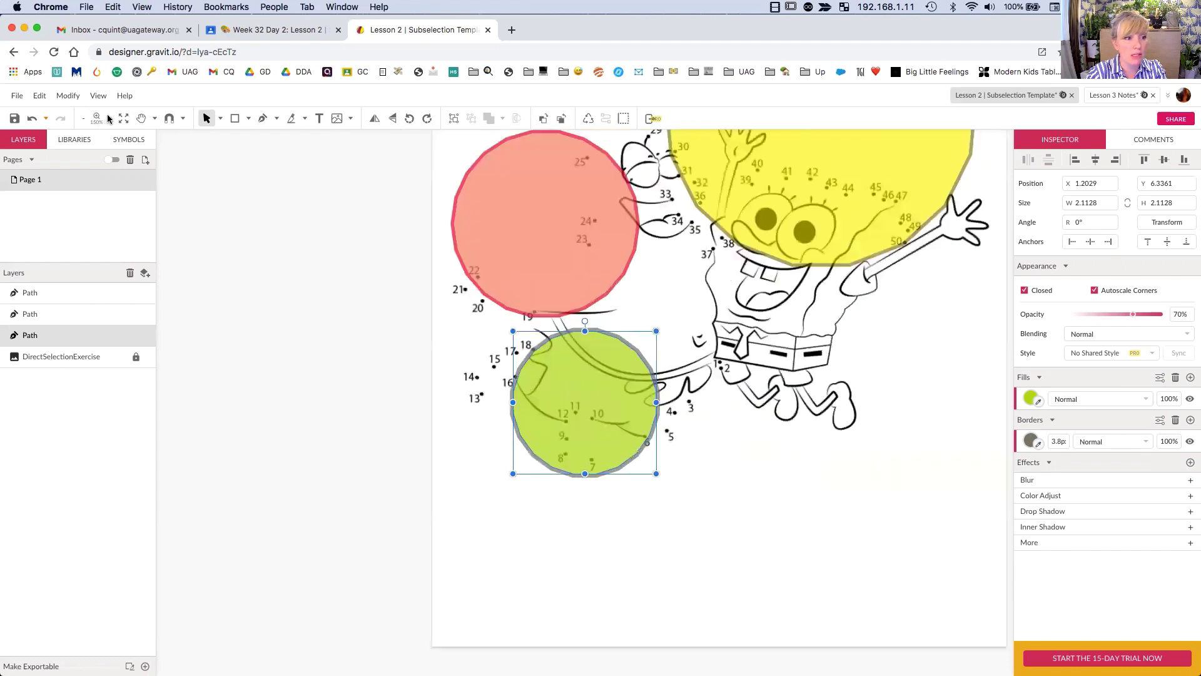
pyautogui.click(108, 120)
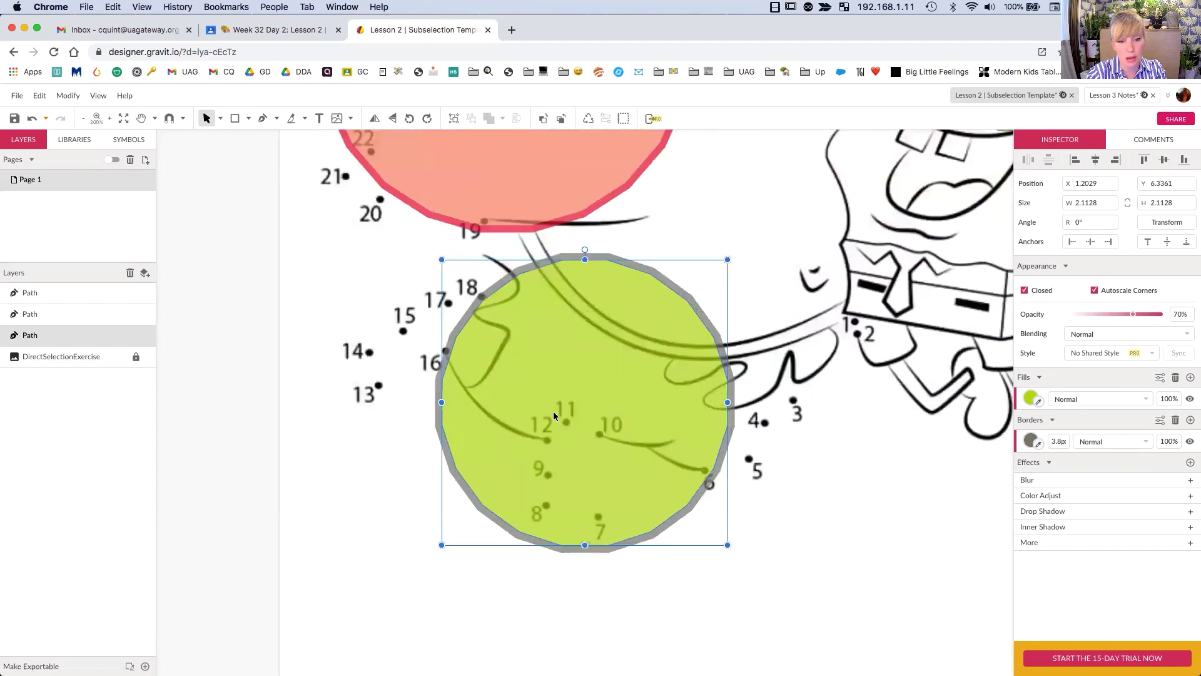
pyautogui.moveTo(553, 411); pyautogui.dragTo(675, 287)
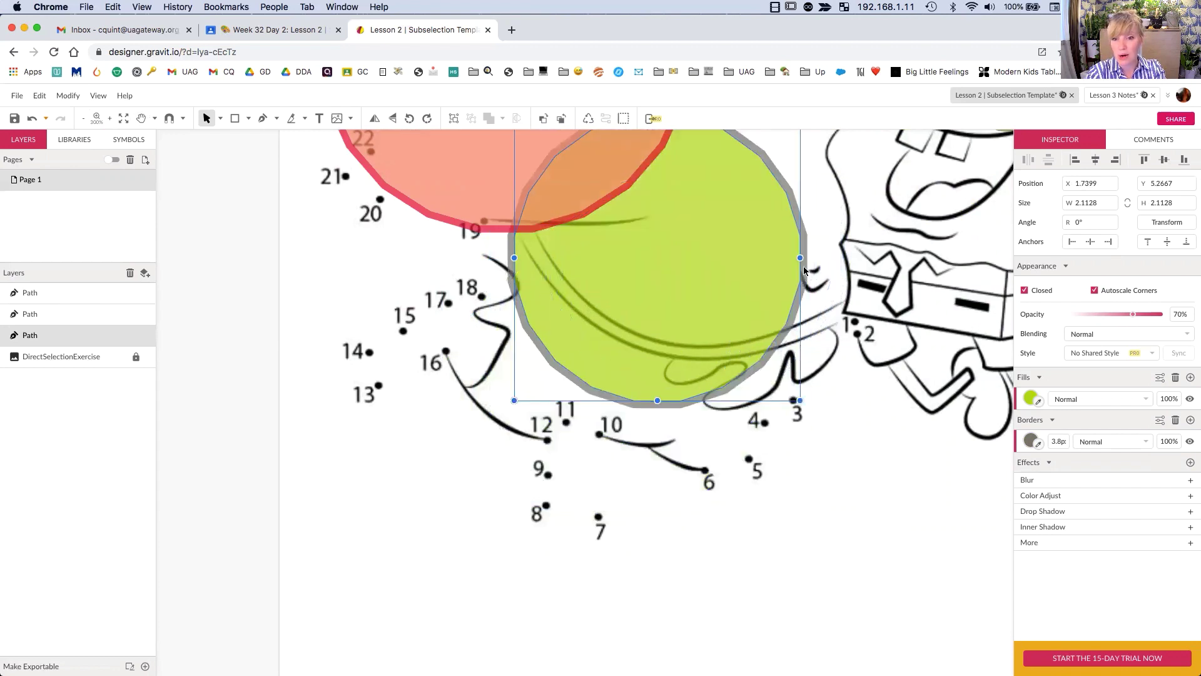
pyautogui.click(220, 118)
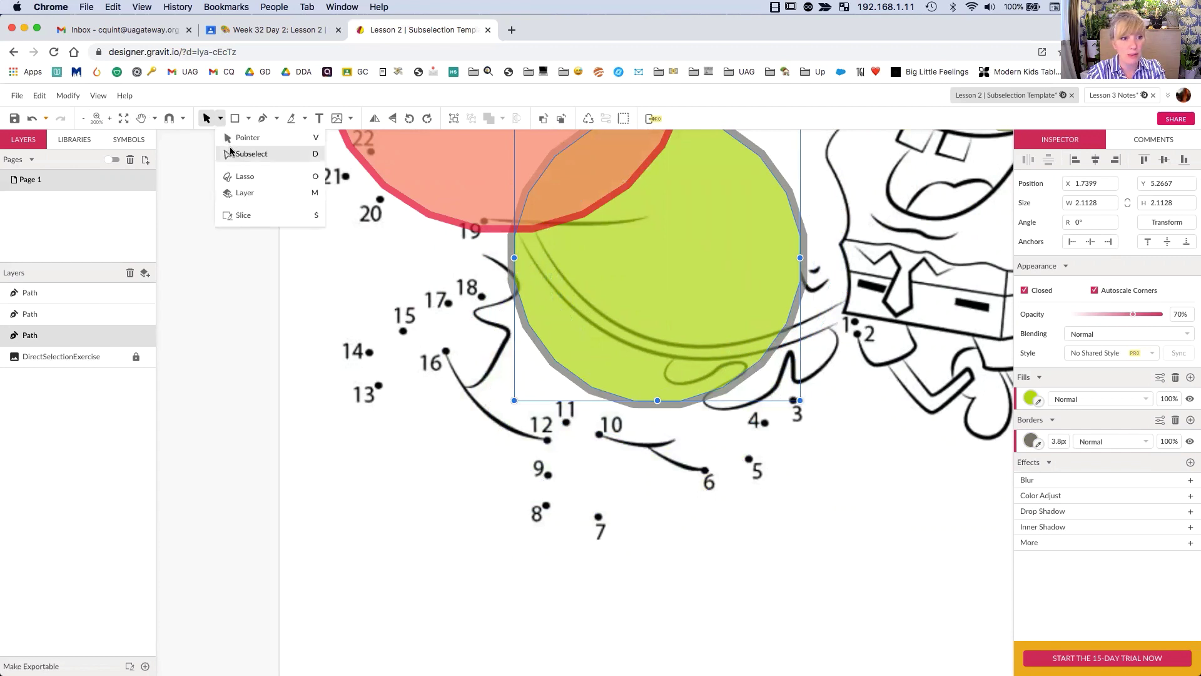
# With Subselect, drag the green circle's anchors one by one onto dots 2 through 12.
pyautogui.click(232, 152)
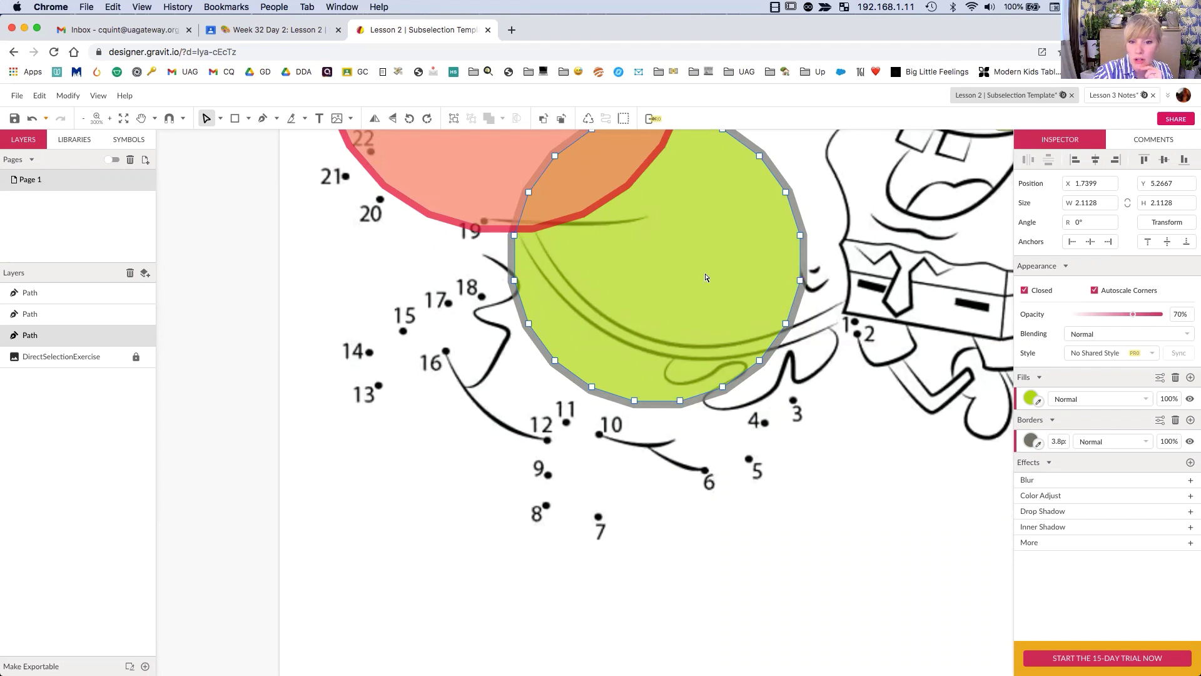
pyautogui.moveTo(800, 280); pyautogui.dragTo(858, 336)
pyautogui.moveTo(761, 363); pyautogui.dragTo(794, 401)
pyautogui.moveTo(722, 389); pyautogui.dragTo(763, 425)
pyautogui.moveTo(682, 403); pyautogui.dragTo(751, 460)
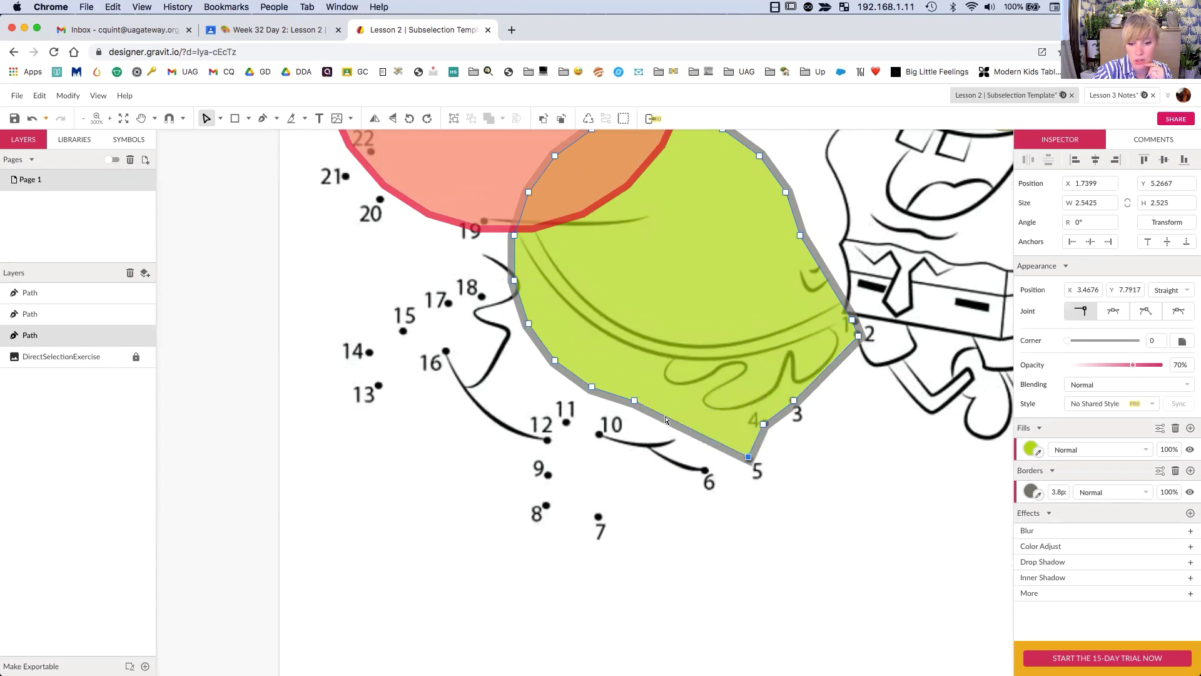
pyautogui.moveTo(635, 404); pyautogui.dragTo(706, 471)
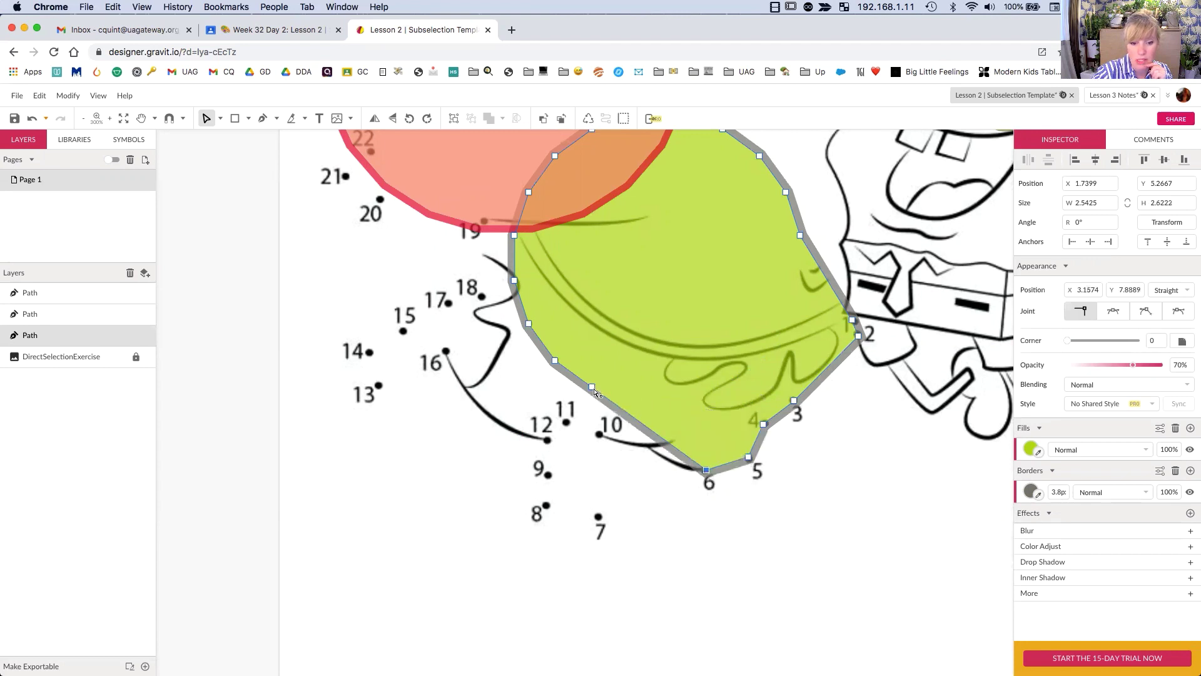
pyautogui.moveTo(594, 390); pyautogui.dragTo(600, 519)
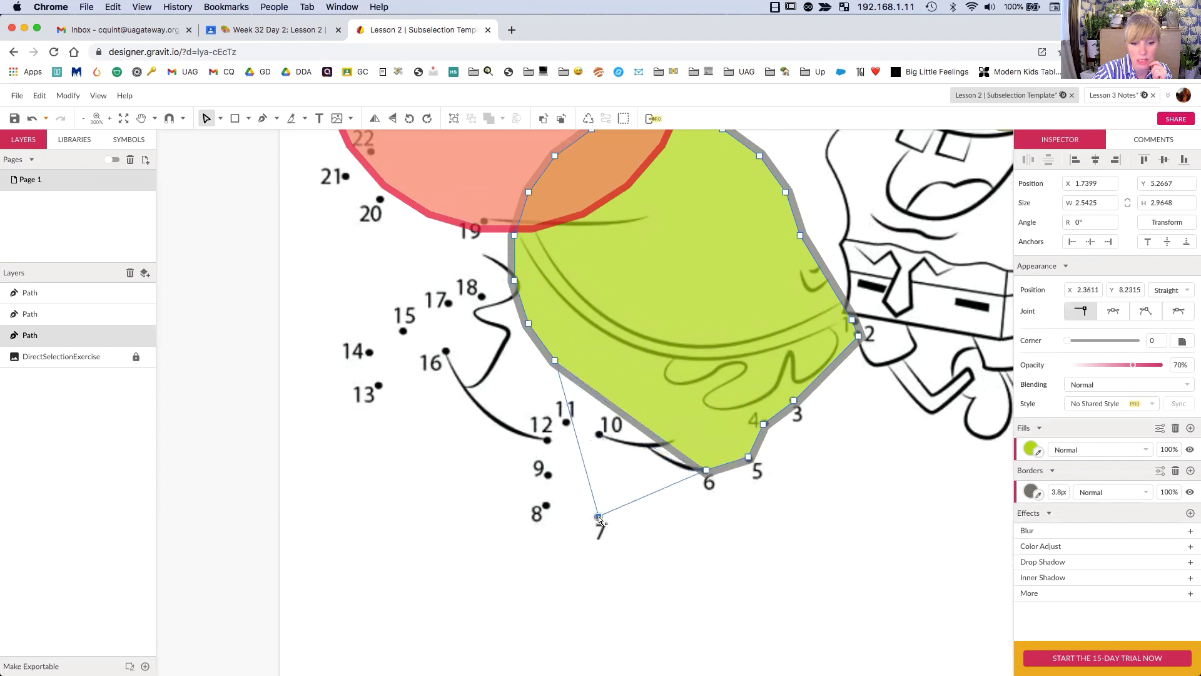
pyautogui.moveTo(555, 361); pyautogui.dragTo(545, 506)
pyautogui.moveTo(533, 326); pyautogui.dragTo(548, 474)
pyautogui.moveTo(514, 280); pyautogui.dragTo(599, 433)
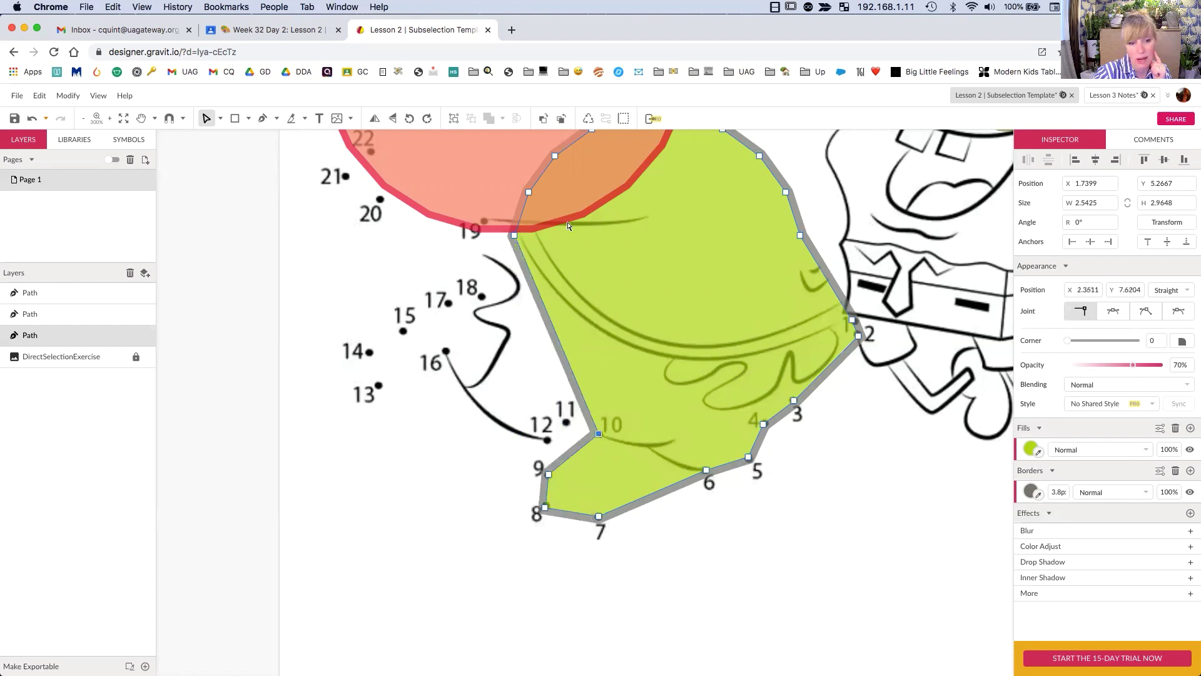
pyautogui.moveTo(514, 237); pyautogui.dragTo(564, 417)
pyautogui.moveTo(530, 192); pyautogui.dragTo(548, 444)
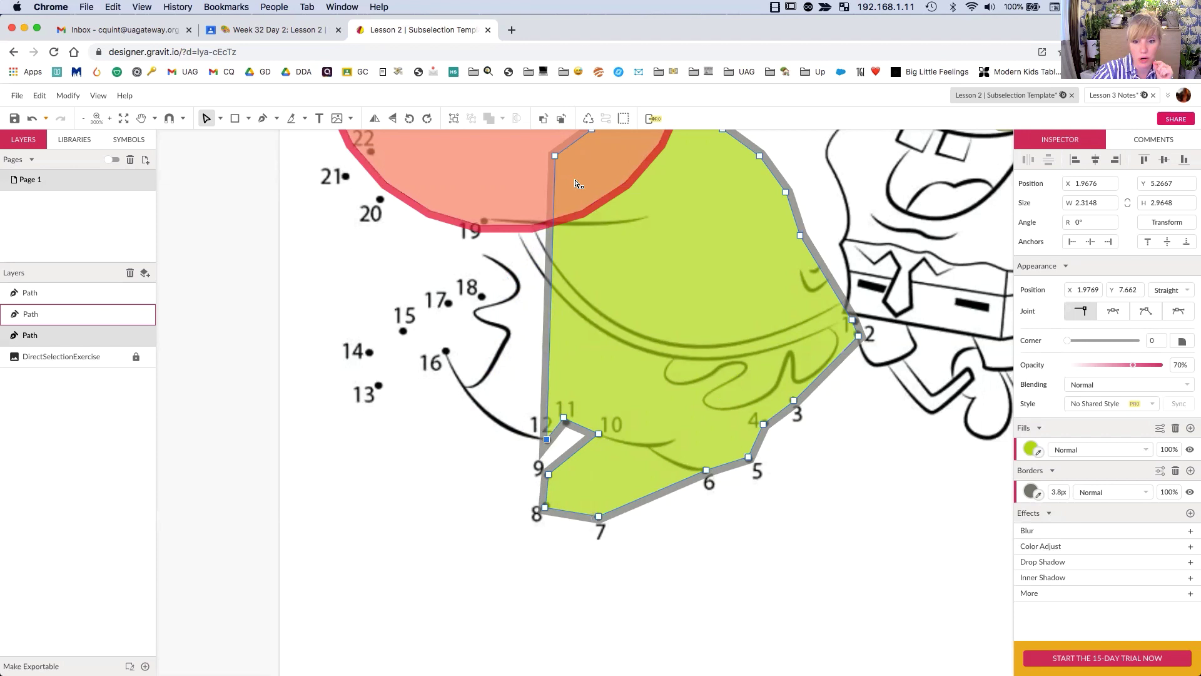
# Drag the remaining green anchors onto dots 13 through 19.
pyautogui.moveTo(555, 155); pyautogui.dragTo(378, 386)
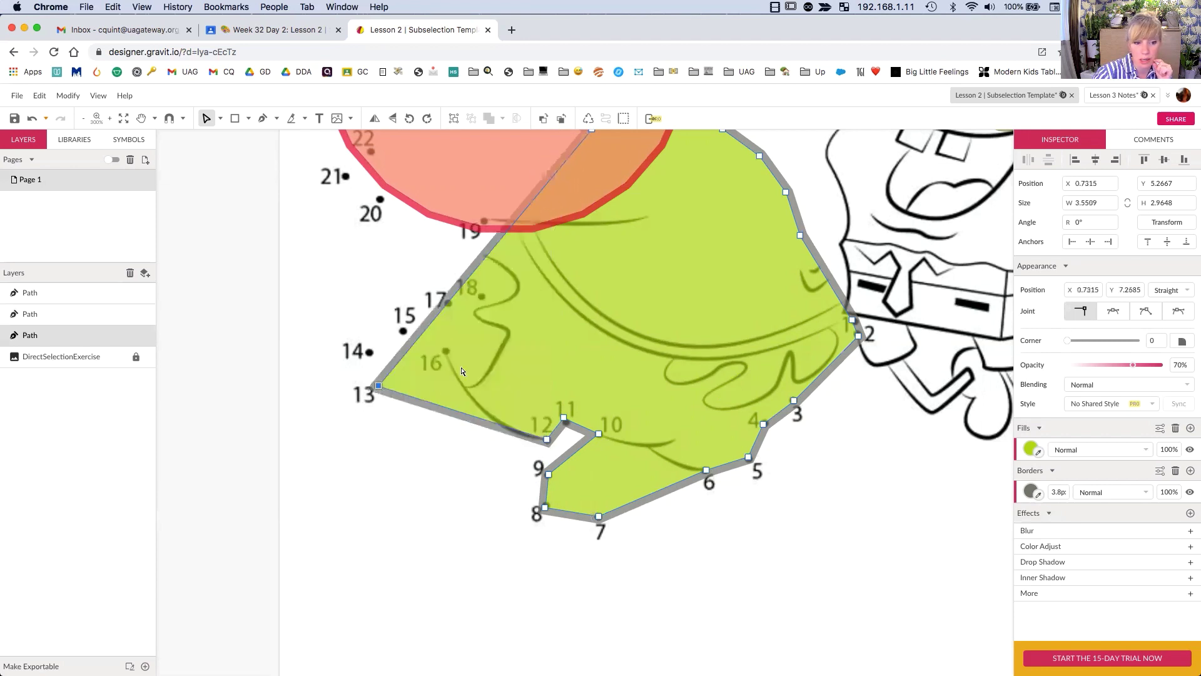
pyautogui.scroll(2, 596, 201)
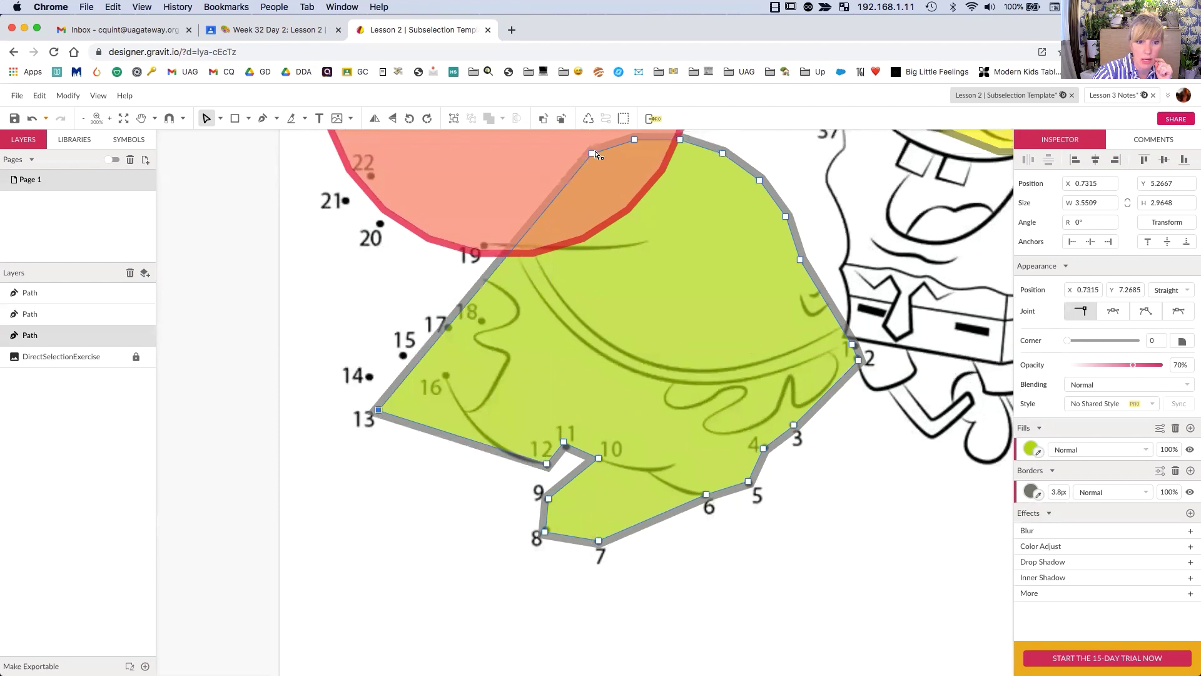
pyautogui.moveTo(592, 153); pyautogui.dragTo(373, 381)
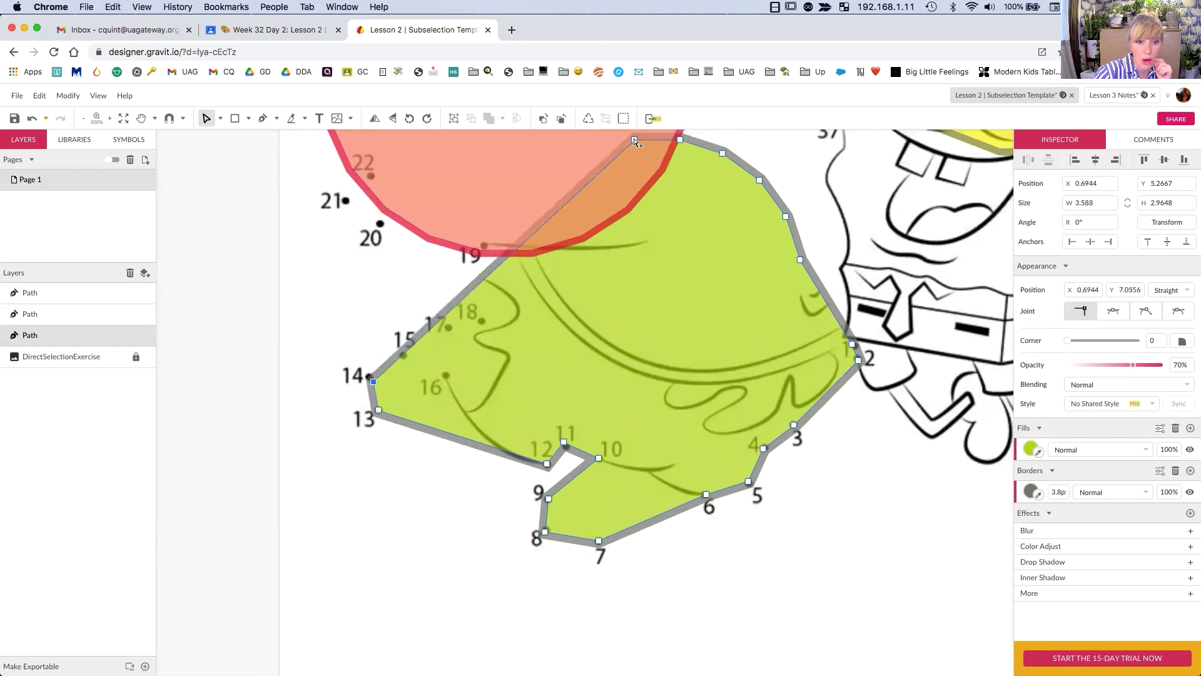
pyautogui.moveTo(635, 140); pyautogui.dragTo(401, 356)
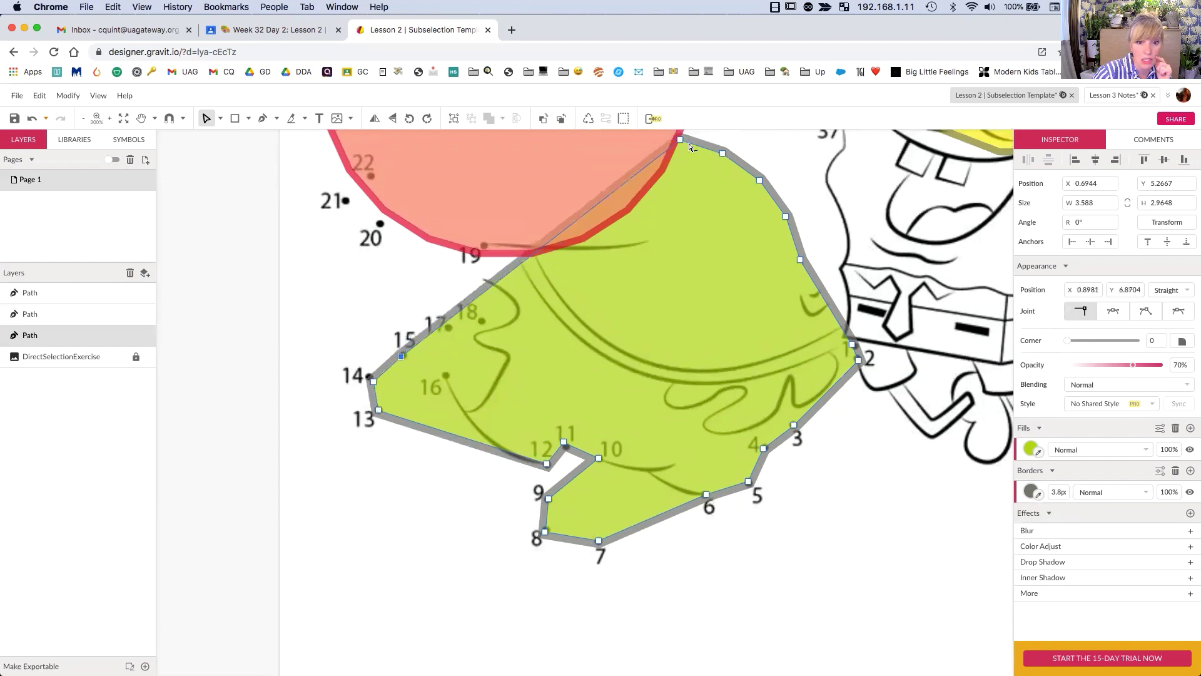
pyautogui.moveTo(680, 139); pyautogui.dragTo(448, 375)
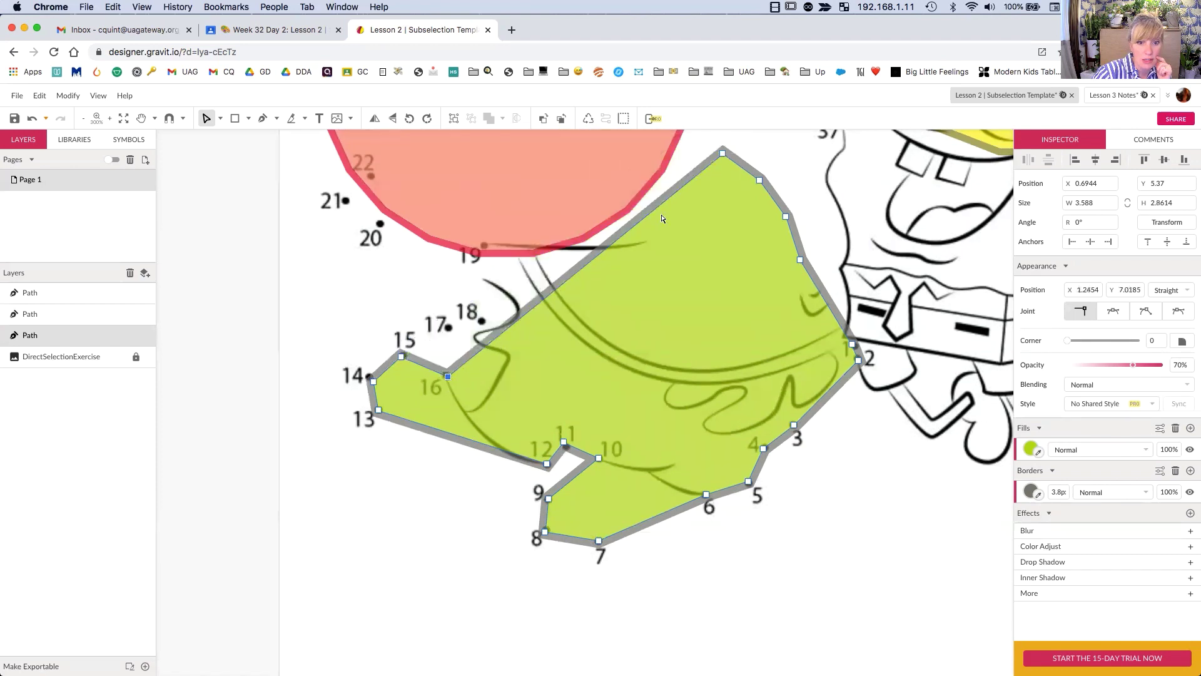
pyautogui.moveTo(721, 150); pyautogui.dragTo(448, 330)
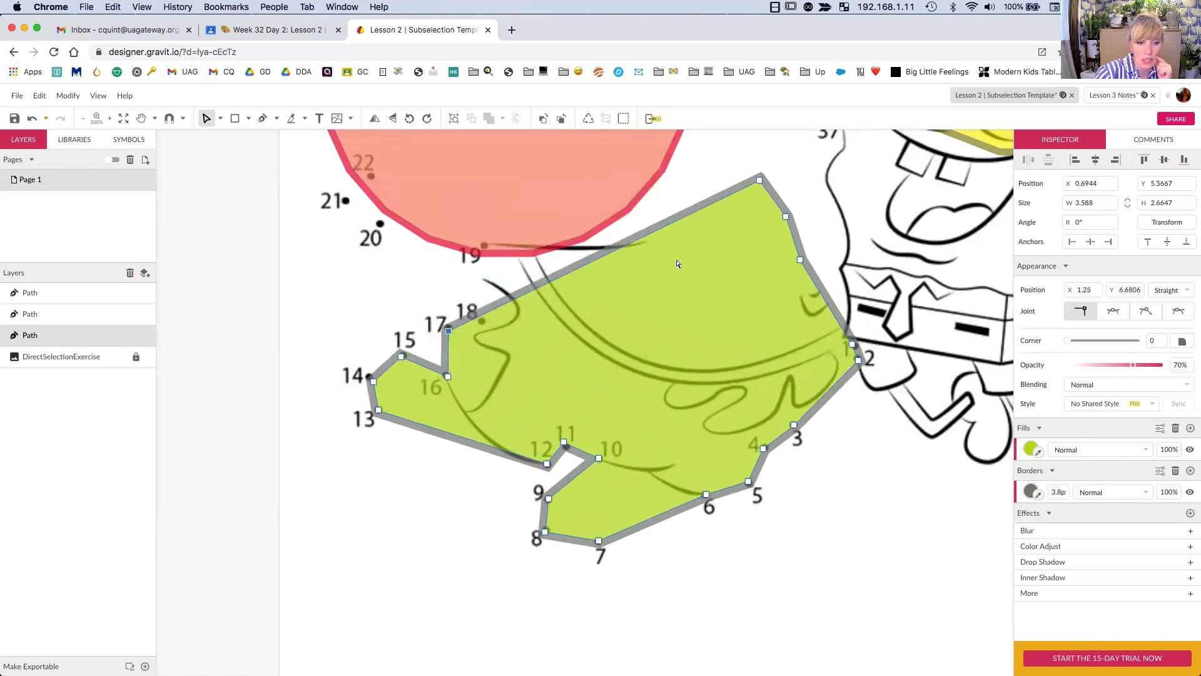
pyautogui.moveTo(762, 181); pyautogui.dragTo(481, 319)
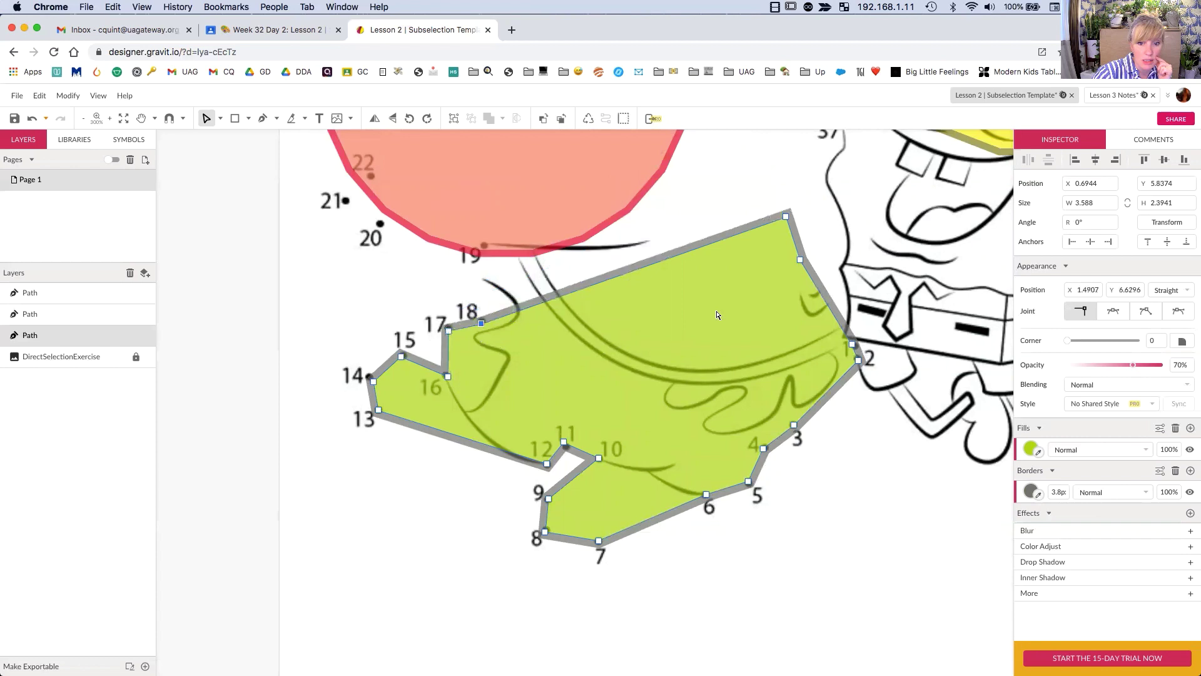
pyautogui.moveTo(787, 217); pyautogui.dragTo(480, 244)
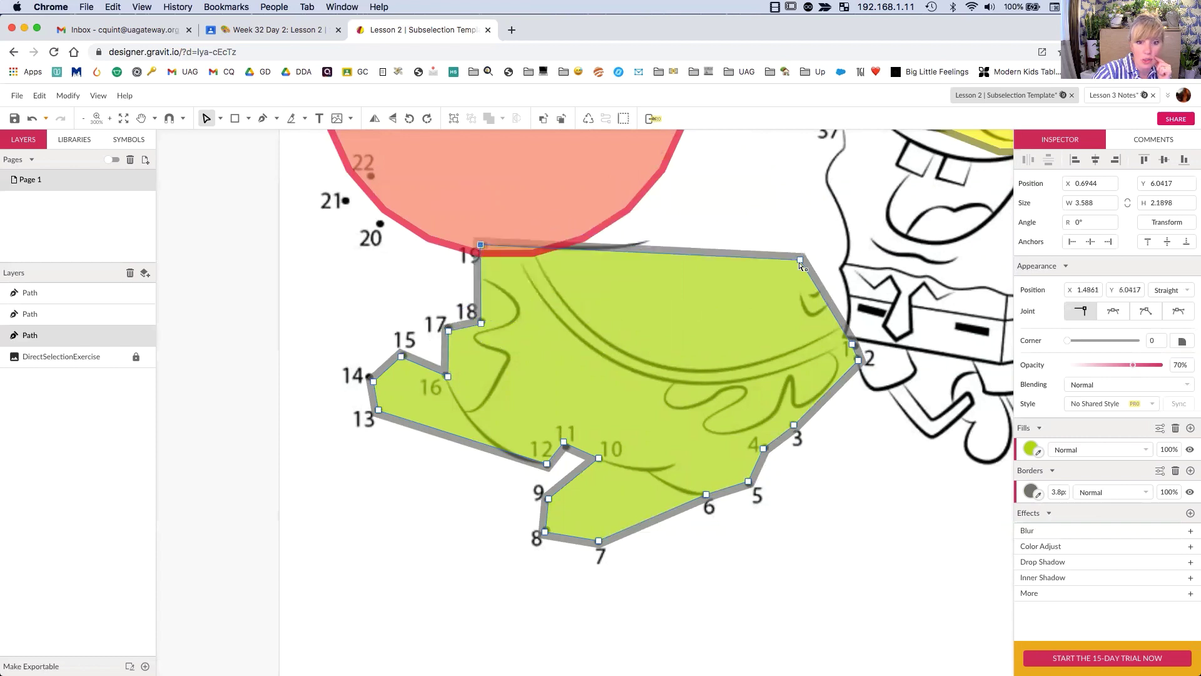
# Pull the top-edge anchor down onto the drawn line before dot 1.
pyautogui.moveTo(800, 259); pyautogui.dragTo(772, 307)
pyautogui.click(810, 300)
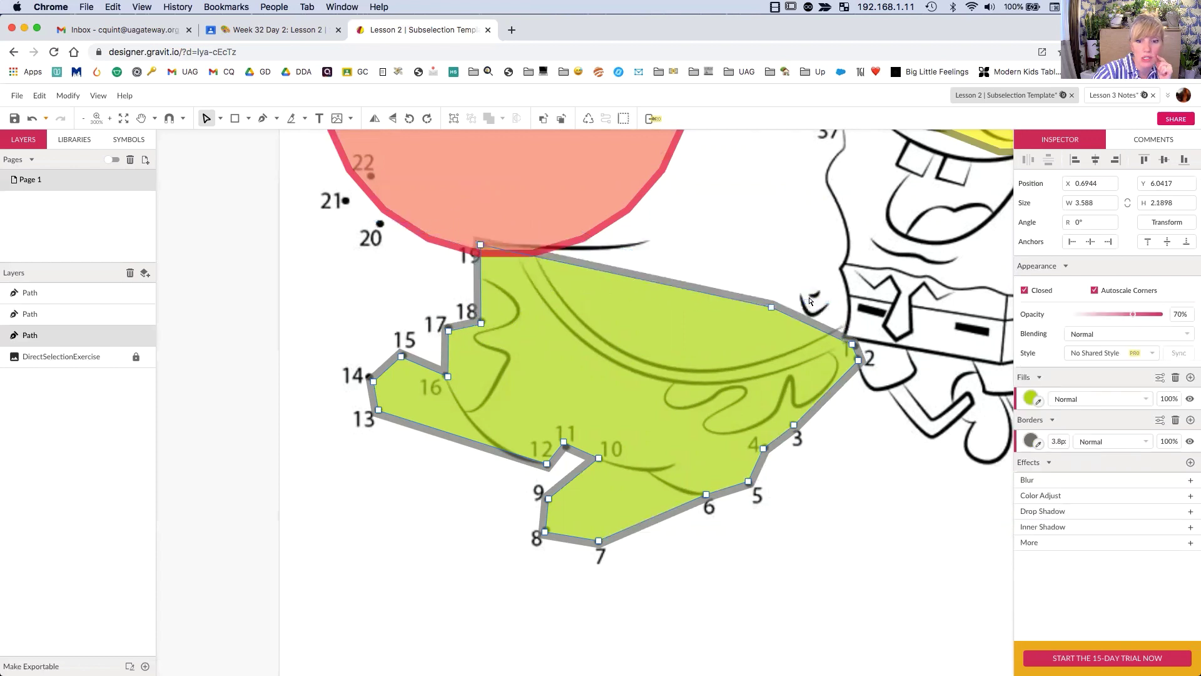
pyautogui.click(771, 308)
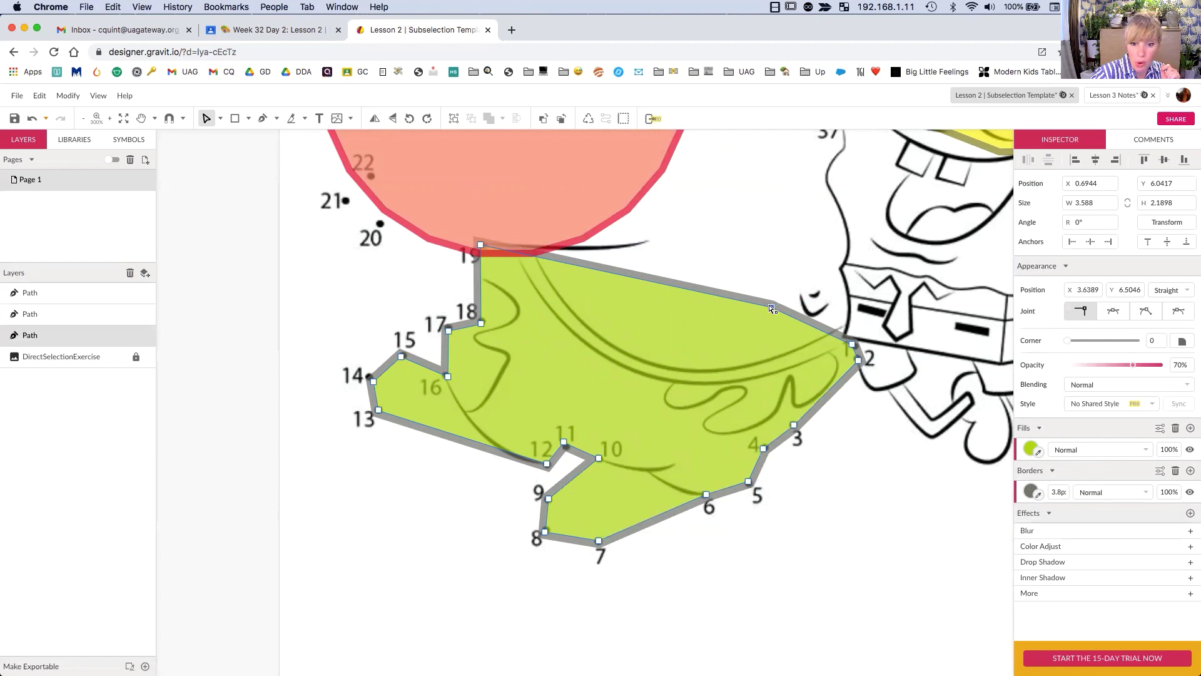
pyautogui.moveTo(772, 308); pyautogui.dragTo(658, 368)
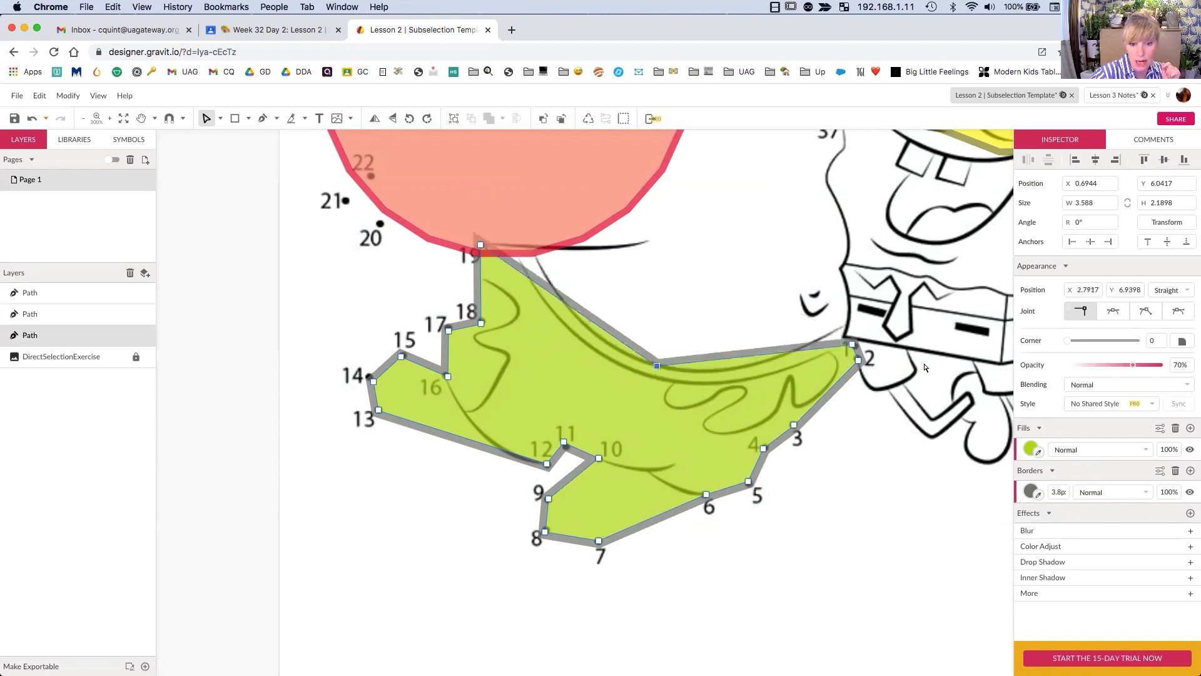
# Make the top-edge anchor Mirrored and bend it to arc from dot 19 to dot 1.
pyautogui.click(1113, 311)
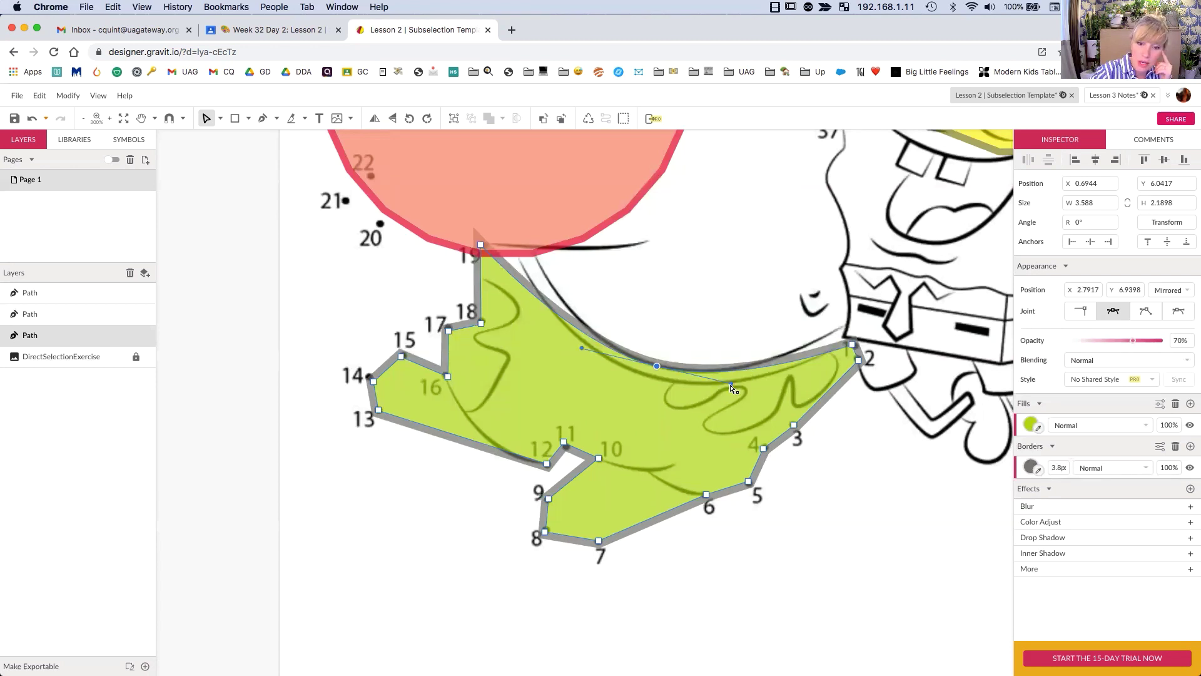
pyautogui.moveTo(734, 388); pyautogui.dragTo(739, 371)
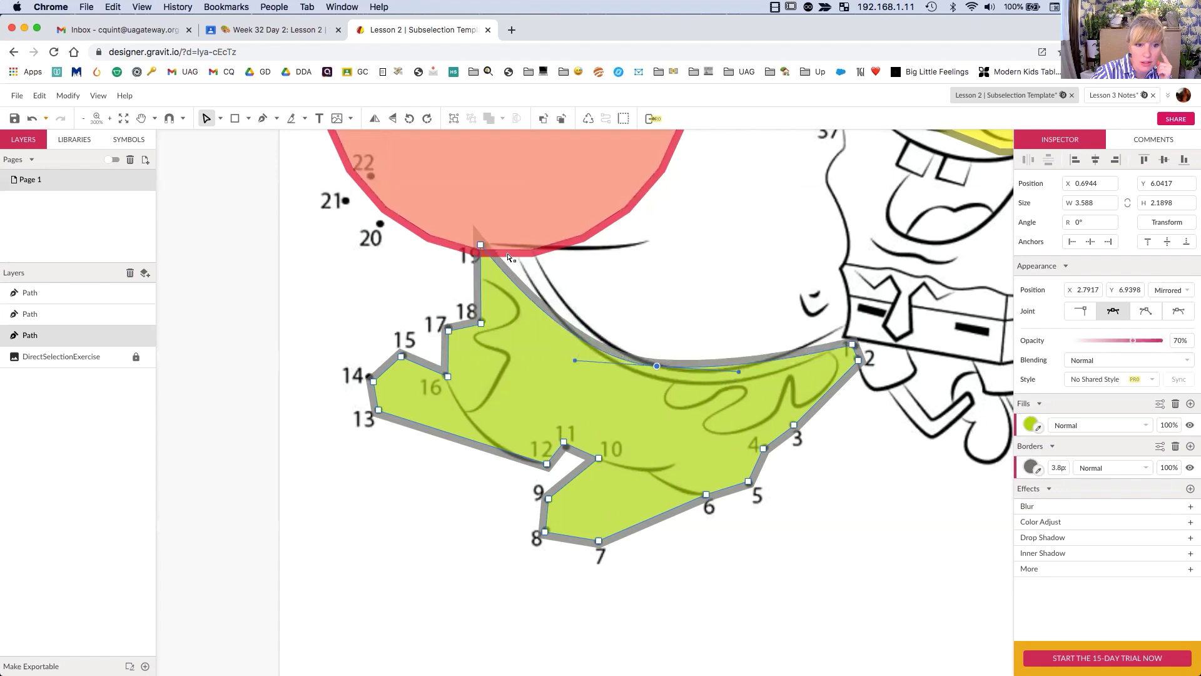
pyautogui.scroll(5, 757, 377)
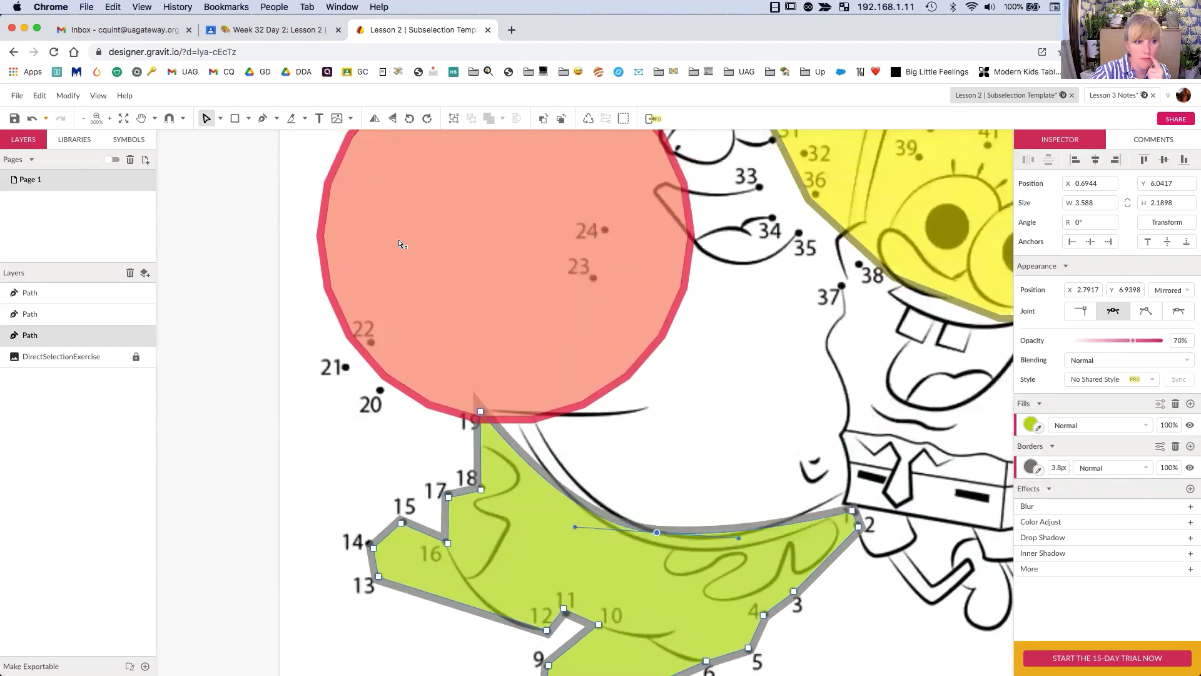
# Move the pink circle right over dots 23 to 37 with the Pointer tool.
pyautogui.click(220, 119)
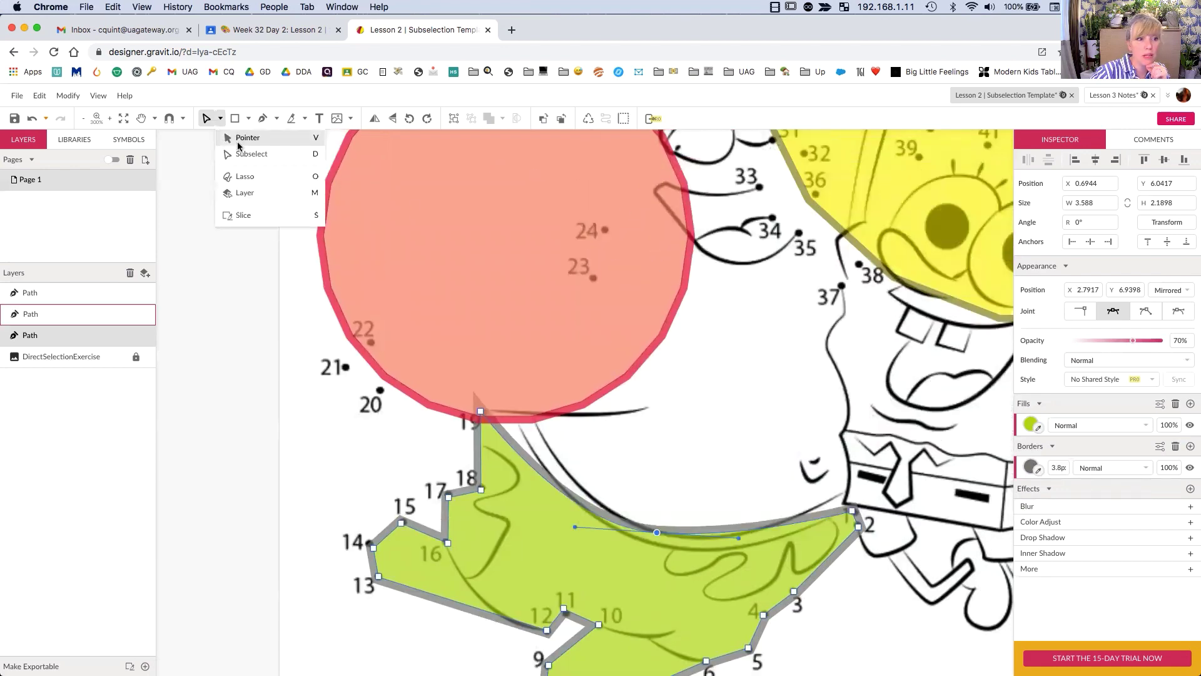
pyautogui.click(239, 144)
pyautogui.moveTo(495, 213); pyautogui.dragTo(695, 288)
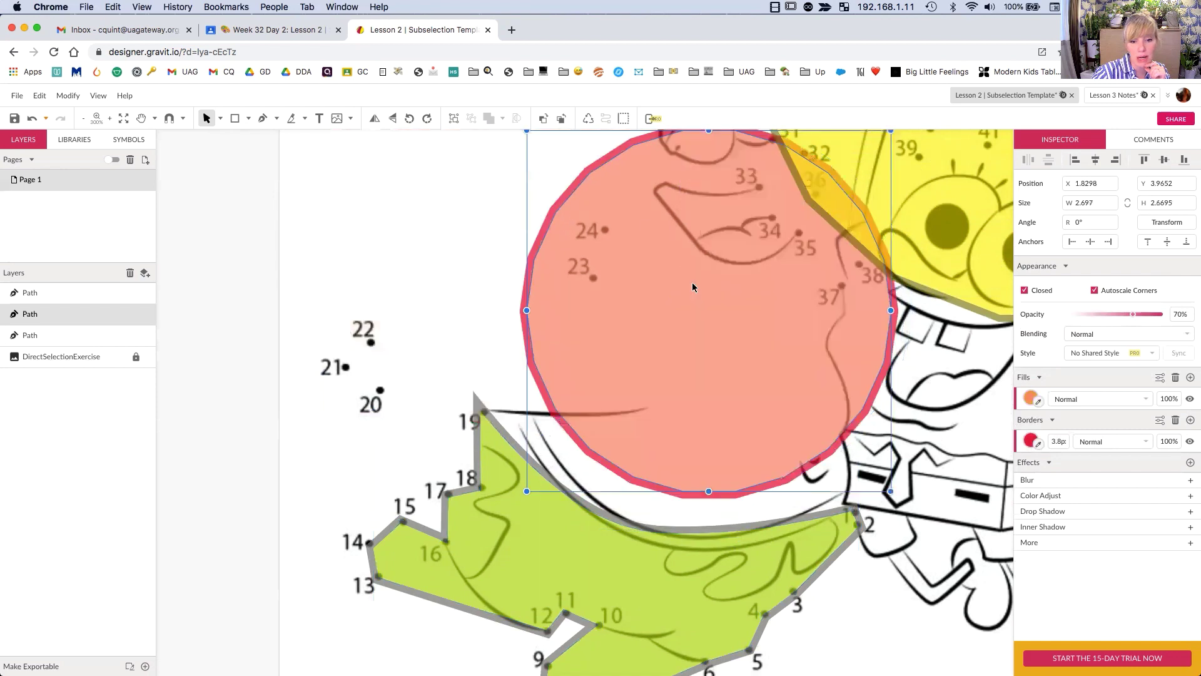
# Subselect the pink circle's anchors and drag them toward dots 19–22, undoing the last move.
pyautogui.click(221, 119)
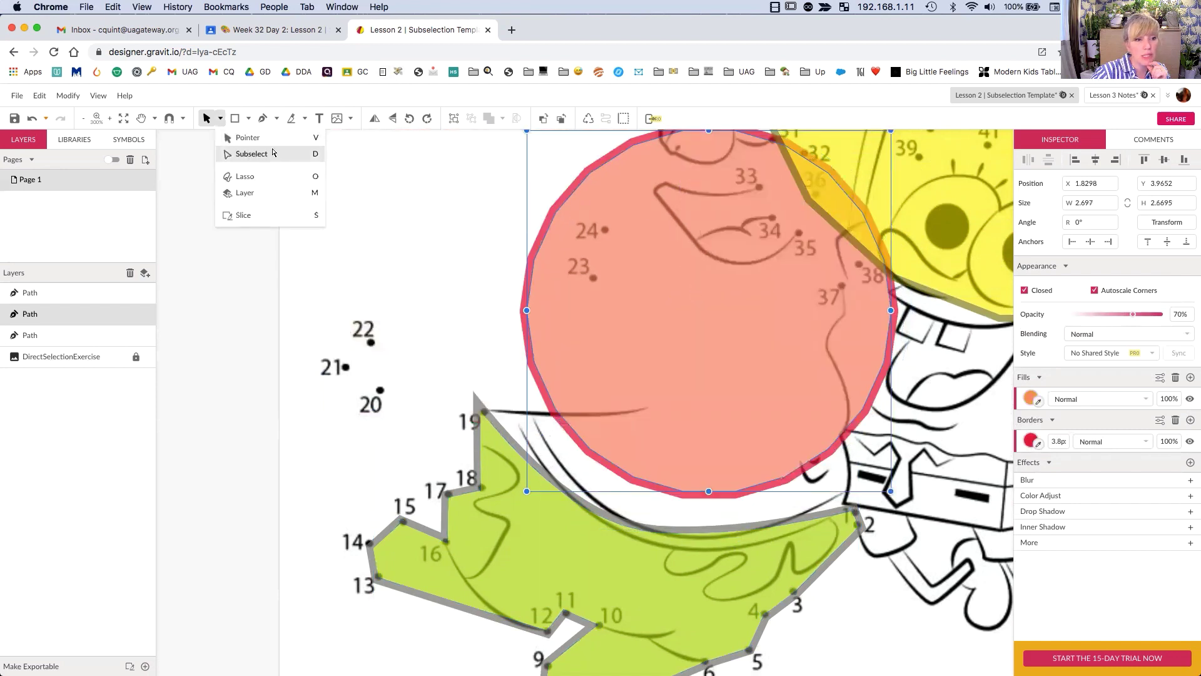
pyautogui.click(251, 154)
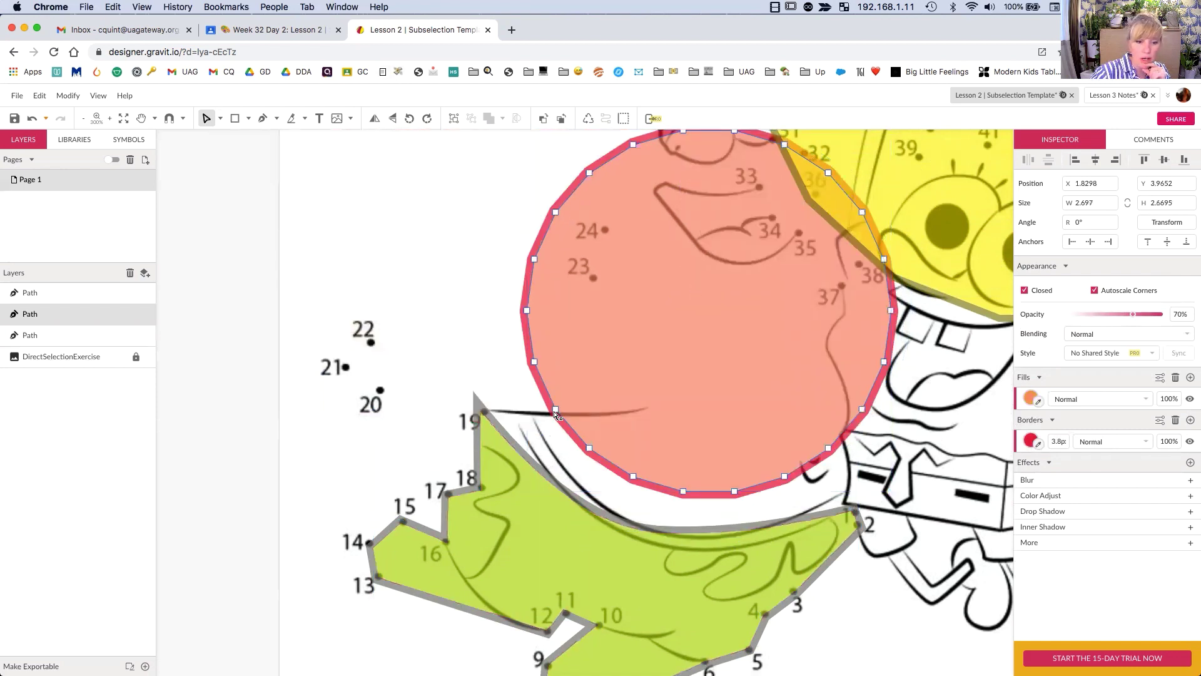
pyautogui.moveTo(554, 409); pyautogui.dragTo(480, 414)
pyautogui.moveTo(534, 360); pyautogui.dragTo(377, 392)
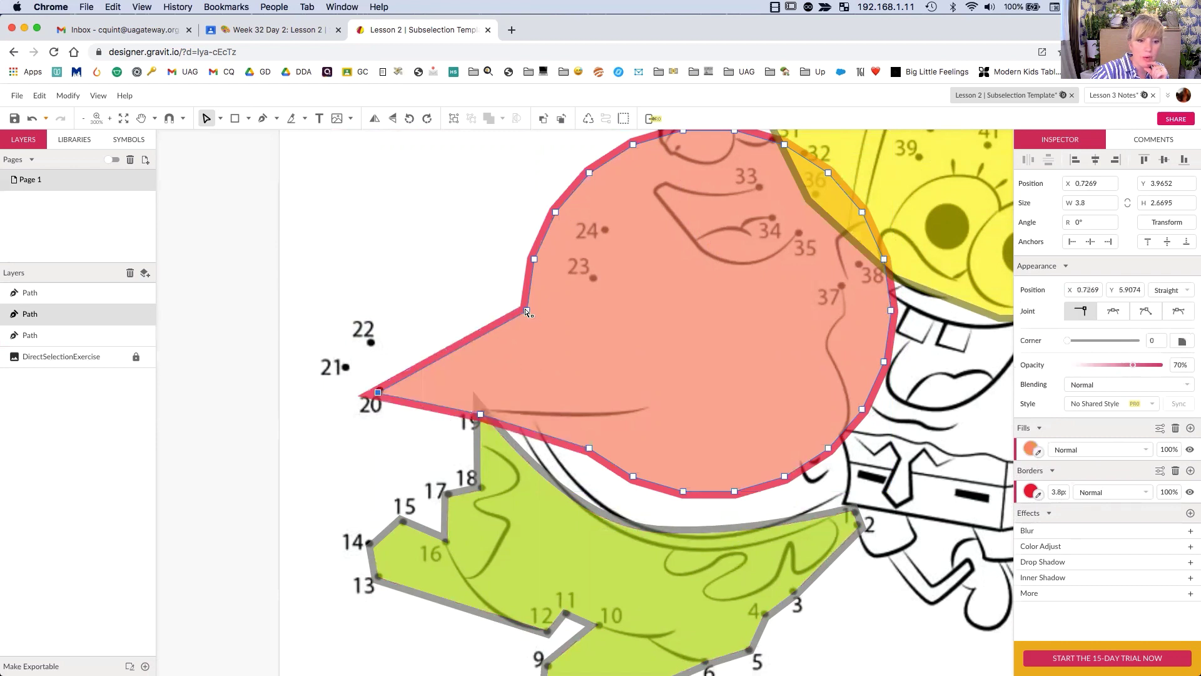
pyautogui.moveTo(526, 311); pyautogui.dragTo(348, 367)
pyautogui.moveTo(541, 266); pyautogui.dragTo(379, 351)
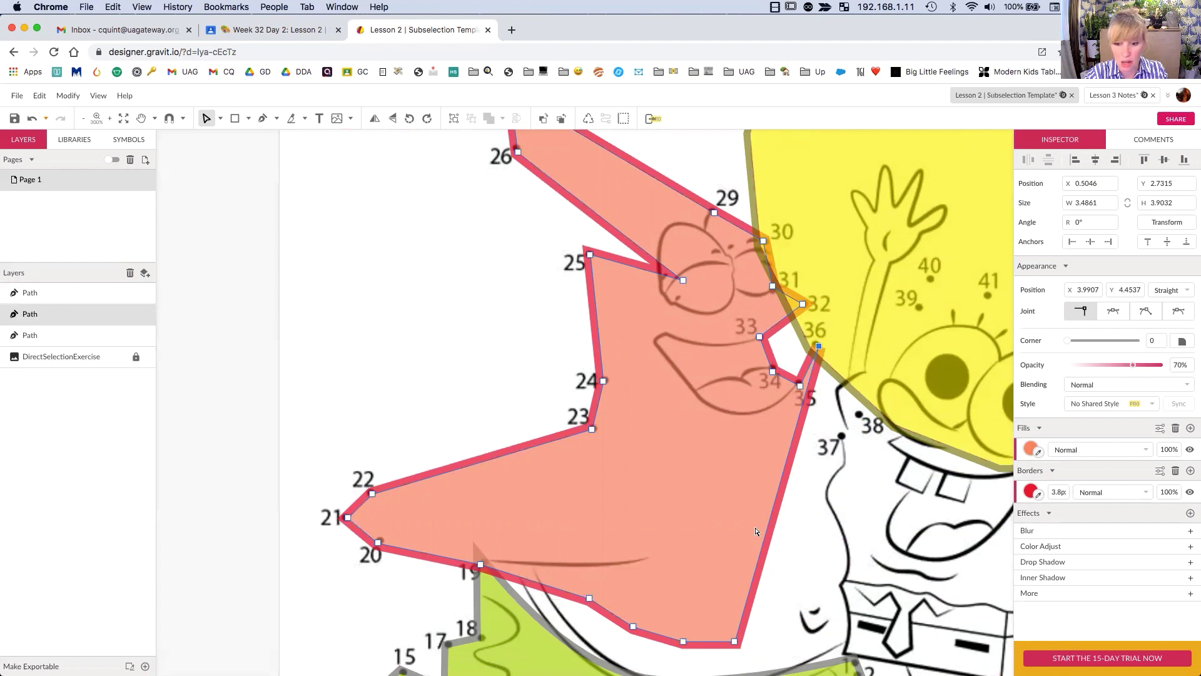
pyautogui.press('super+z')
pyautogui.press('super+z')
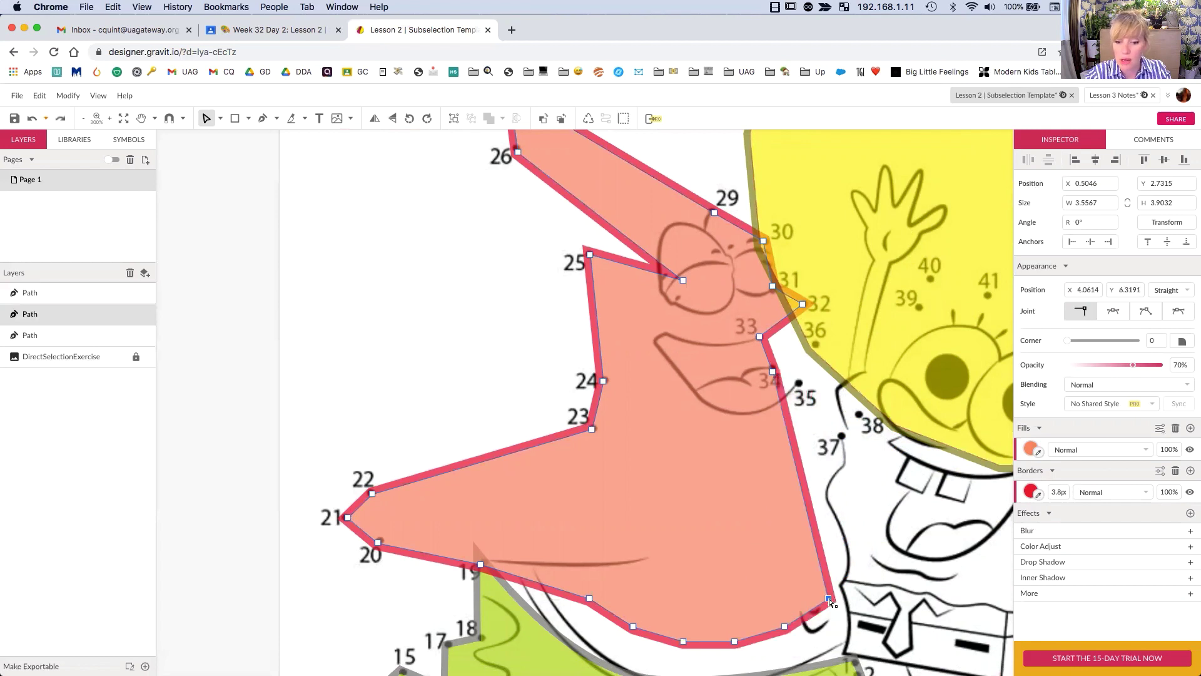
# Drag the pink path's lower anchors onto dots 35, 36, 37, 38 and dot 2.
pyautogui.moveTo(829, 599); pyautogui.dragTo(799, 384)
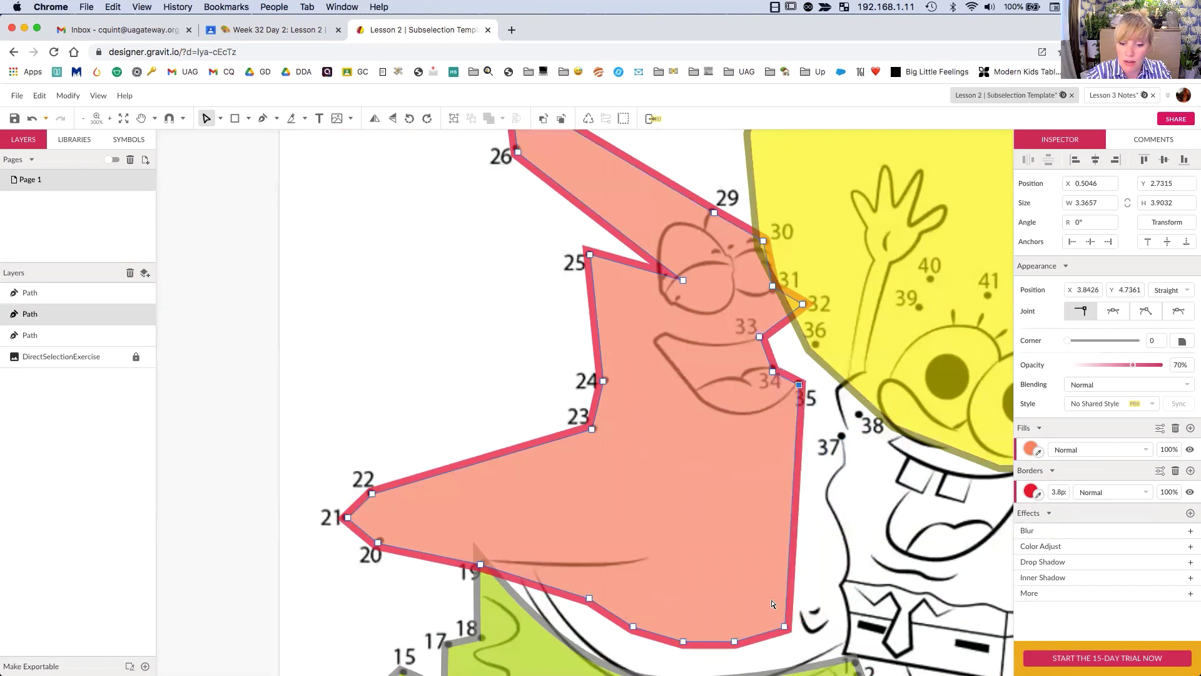
pyautogui.moveTo(786, 627); pyautogui.dragTo(816, 346)
pyautogui.moveTo(735, 643); pyautogui.dragTo(842, 436)
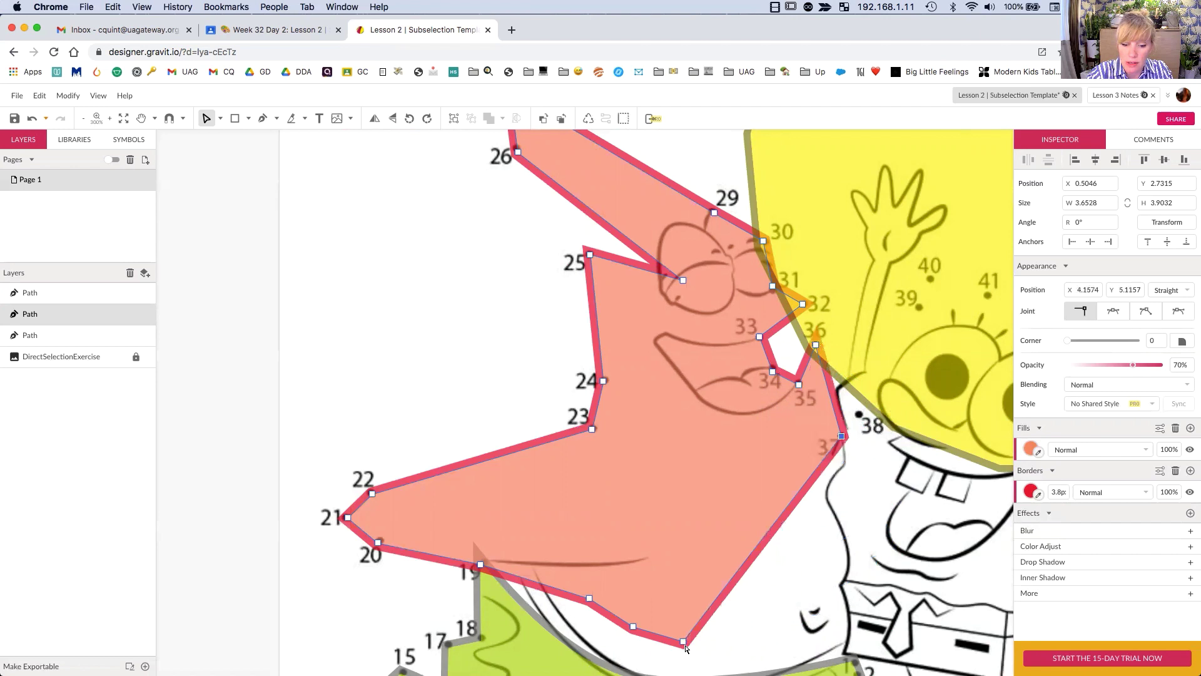
pyautogui.moveTo(684, 642); pyautogui.dragTo(859, 413)
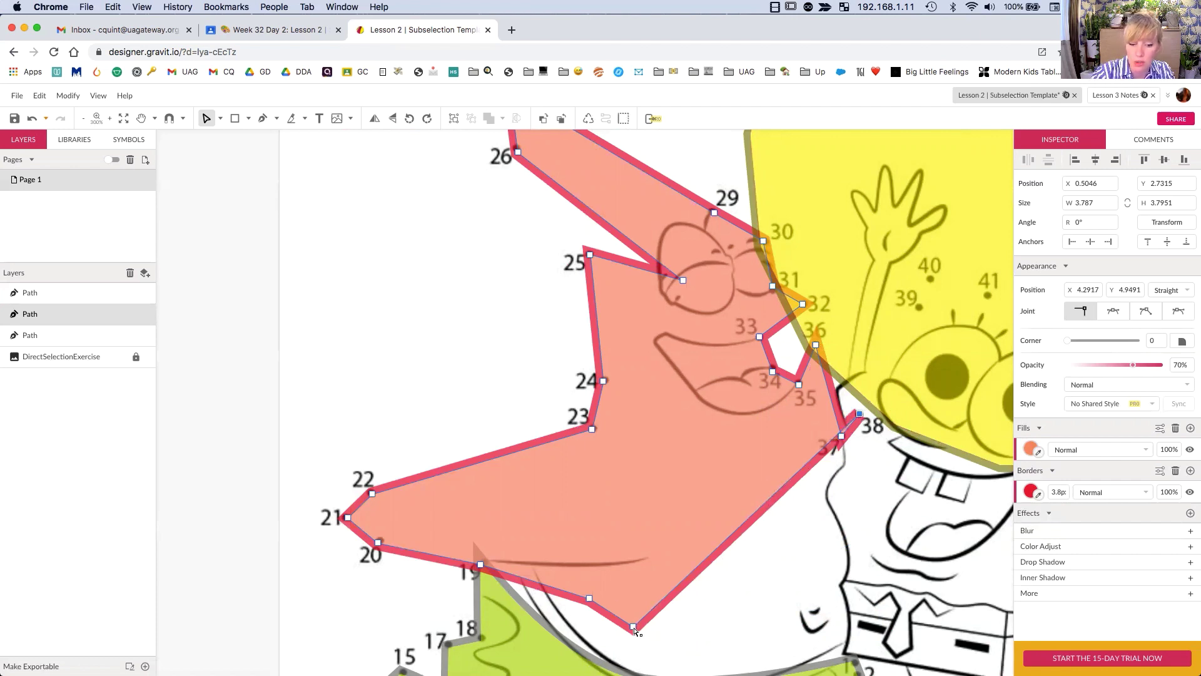
pyautogui.moveTo(634, 627); pyautogui.dragTo(844, 656)
pyautogui.moveTo(589, 602); pyautogui.dragTo(563, 634)
# Make the pink corner at dot 2 Mirrored and bend it along Patrick's belly.
pyautogui.scroll(-5, 669, 629)
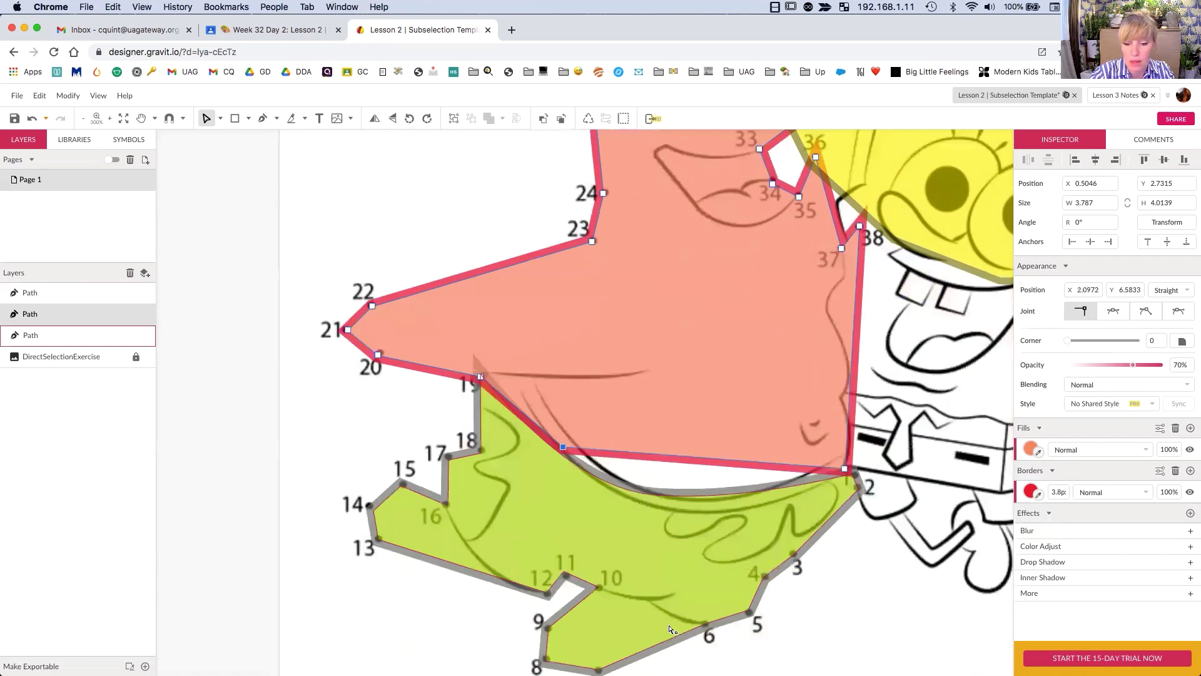
pyautogui.click(845, 468)
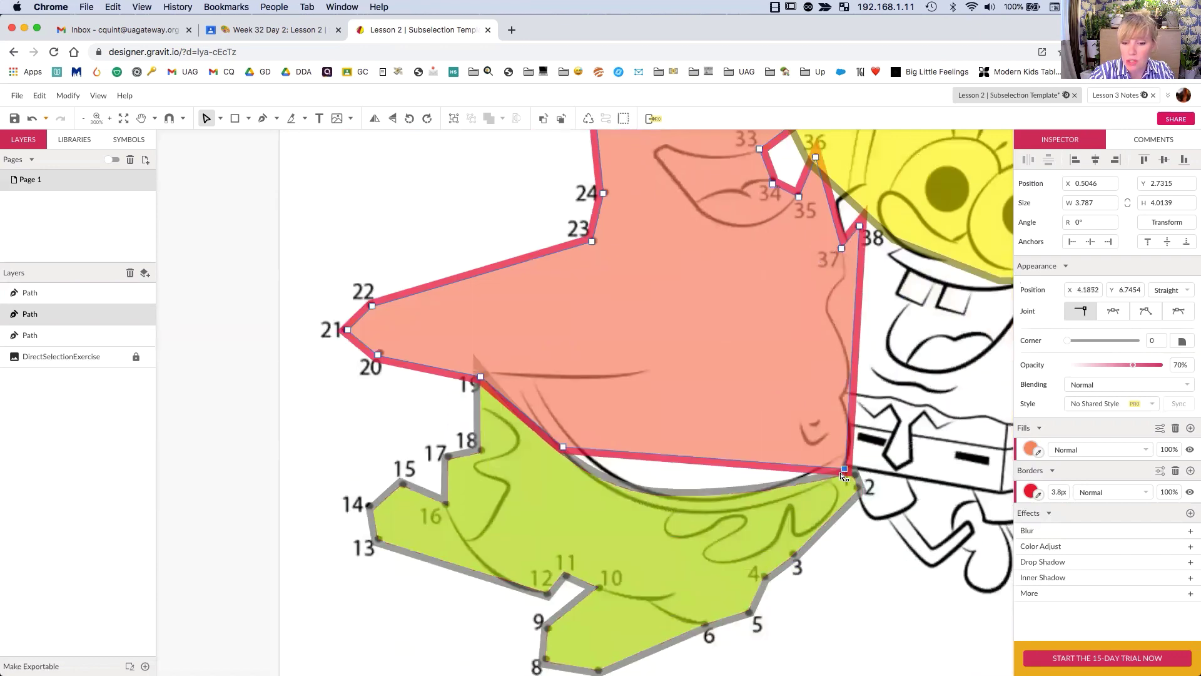
pyautogui.click(1113, 311)
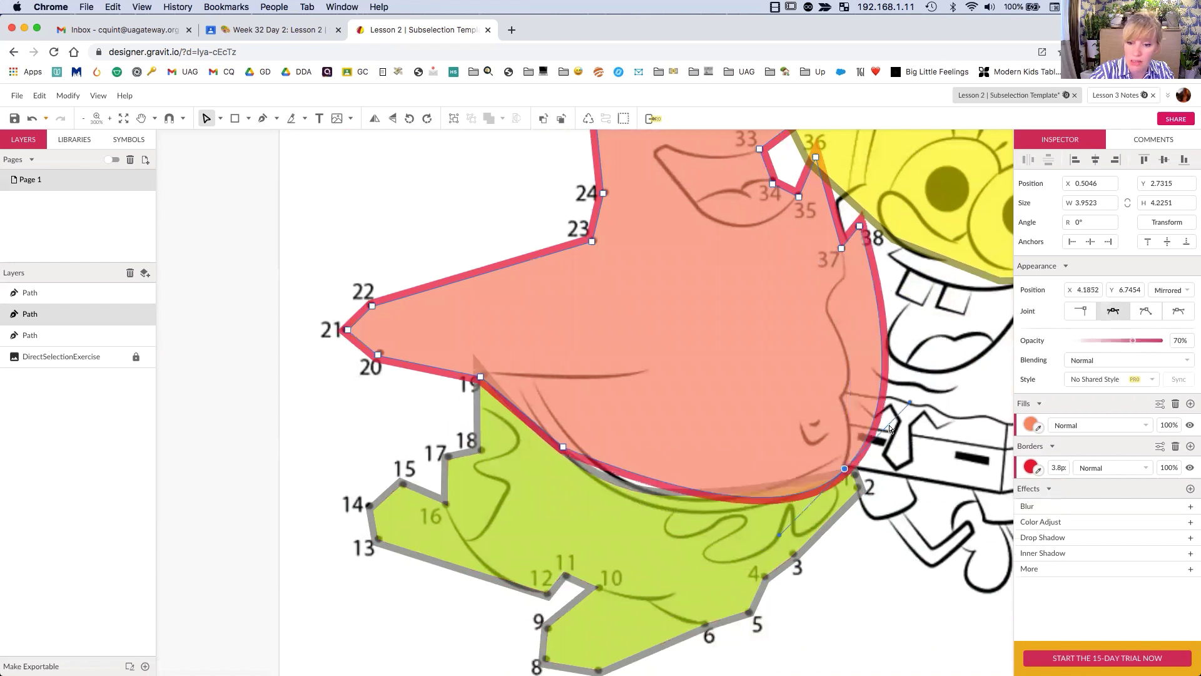
pyautogui.moveTo(912, 403); pyautogui.dragTo(851, 392)
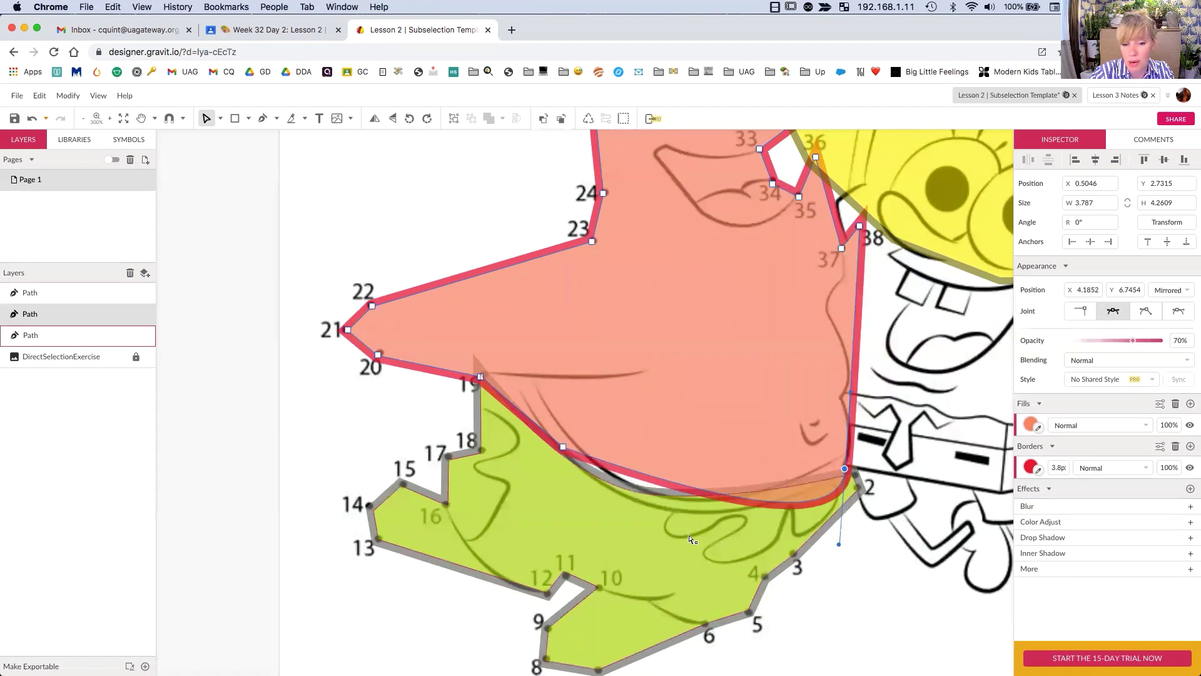
# Smooth the pink point below dot 19 to Mirrored, then zoom out to both characters.
pyautogui.click(563, 448)
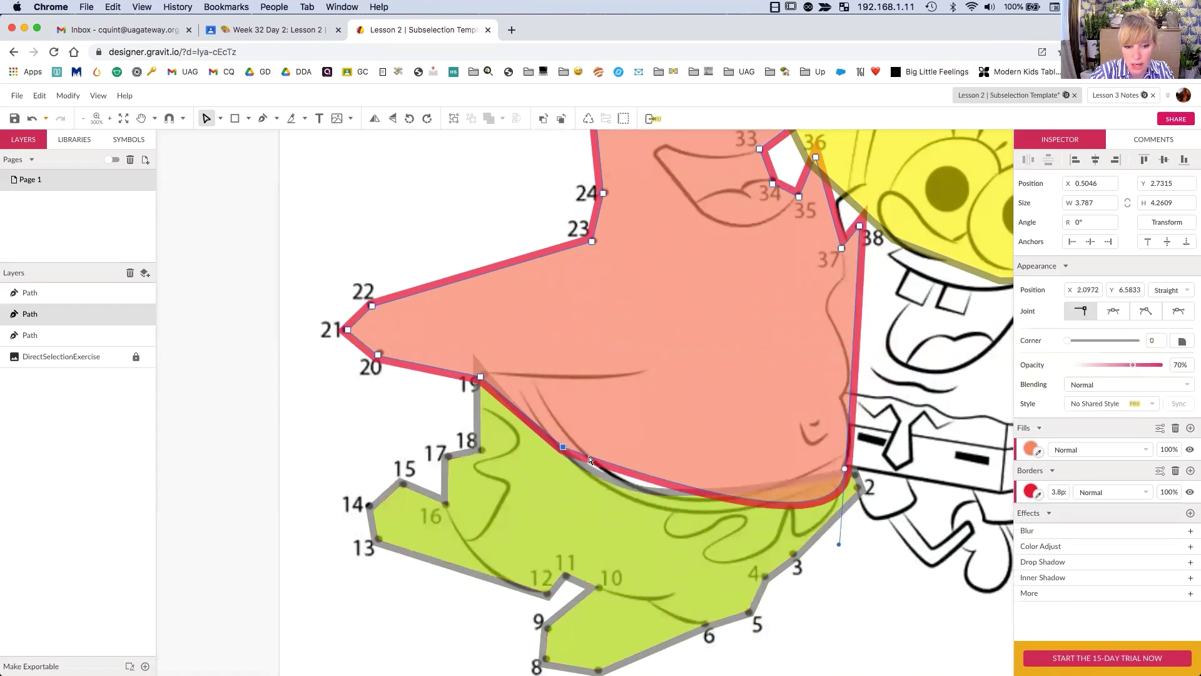
pyautogui.click(1115, 312)
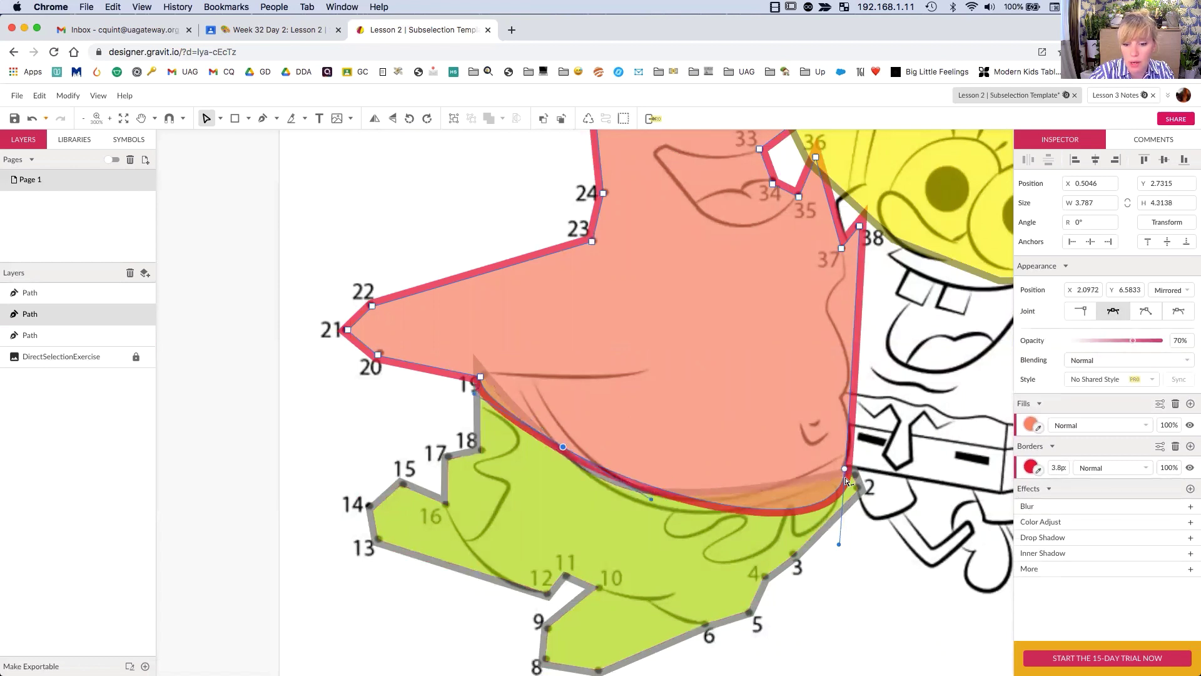
pyautogui.click(838, 544)
pyautogui.scroll(1, 966, 441)
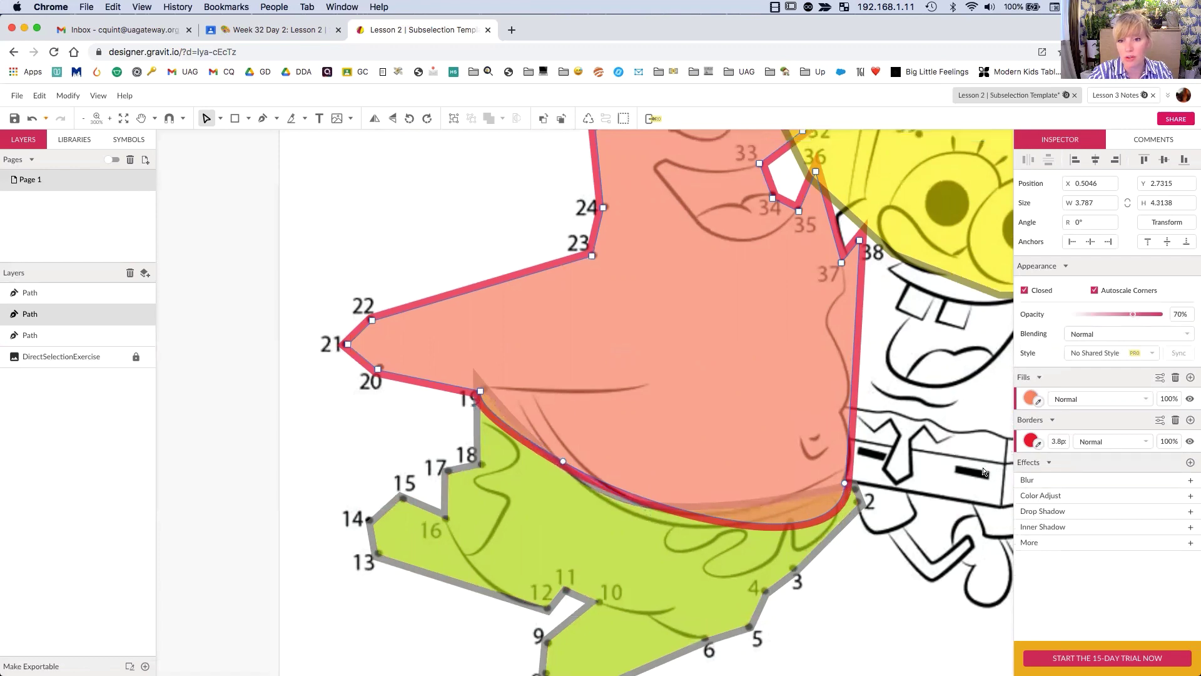
pyautogui.click(83, 119)
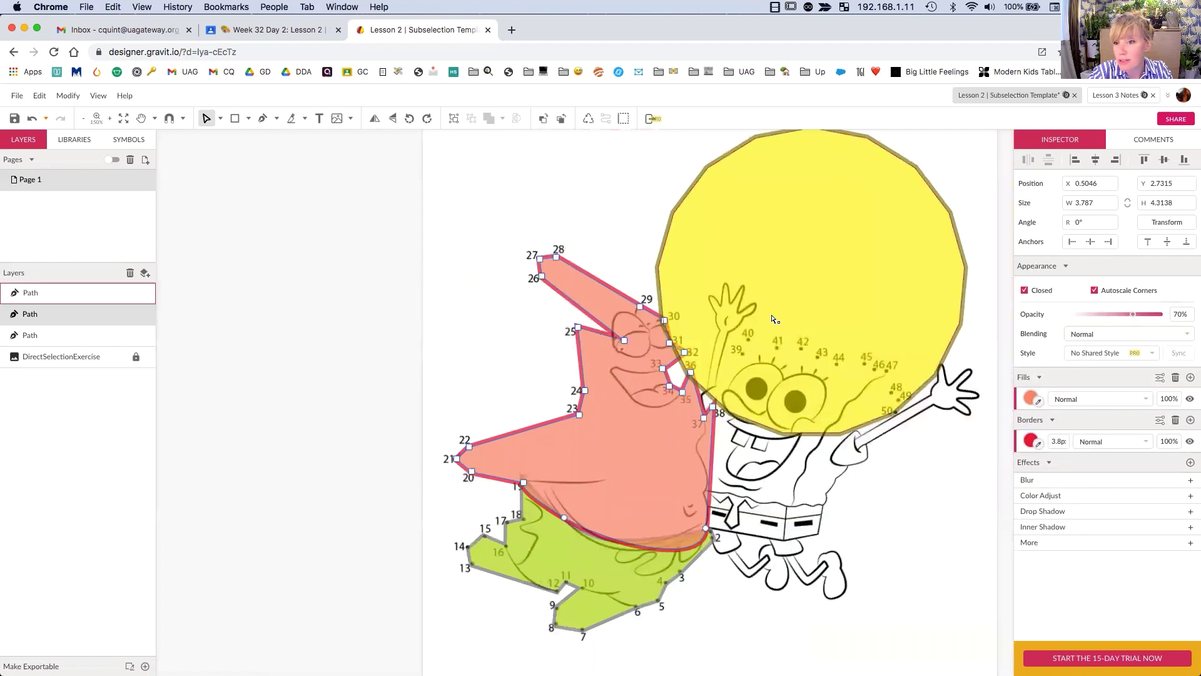
# Select the yellow circle with the Pointer tool and move it over SpongeBob.
pyautogui.click(220, 119)
pyautogui.click(229, 134)
pyautogui.click(841, 289)
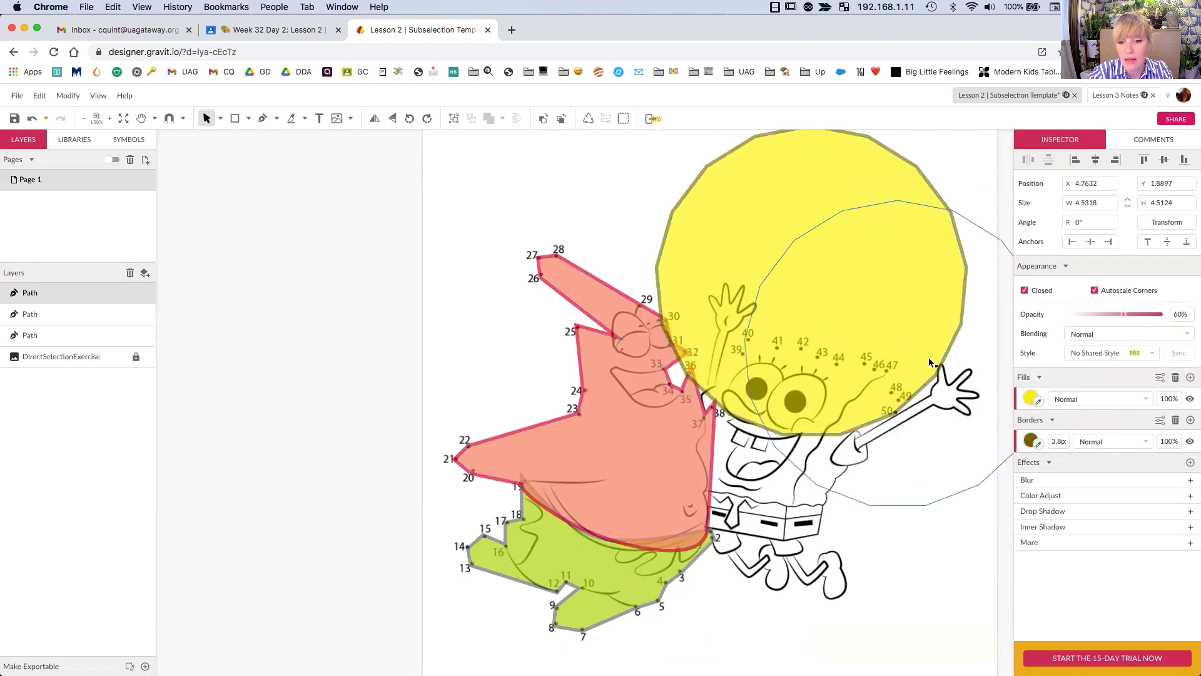
pyautogui.moveTo(814, 309); pyautogui.dragTo(908, 324)
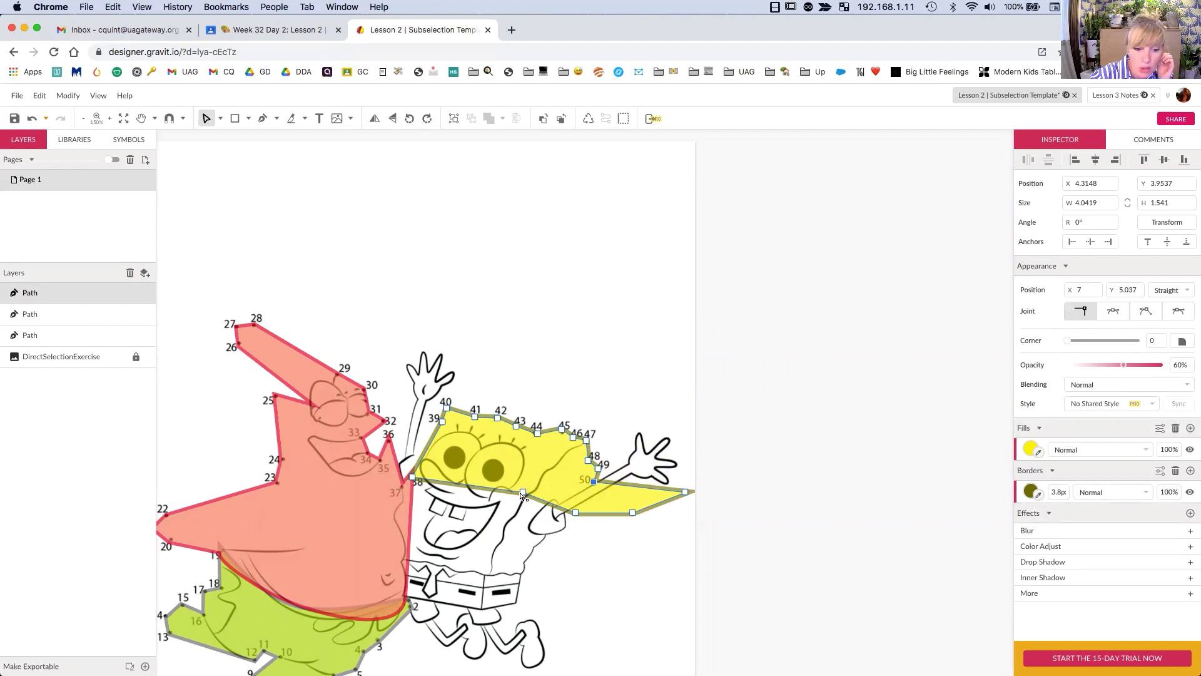
# Drag the yellow shape's lower points onto SpongeBob's left side, shorts and beside his arm.
pyautogui.moveTo(523, 492); pyautogui.dragTo(407, 575)
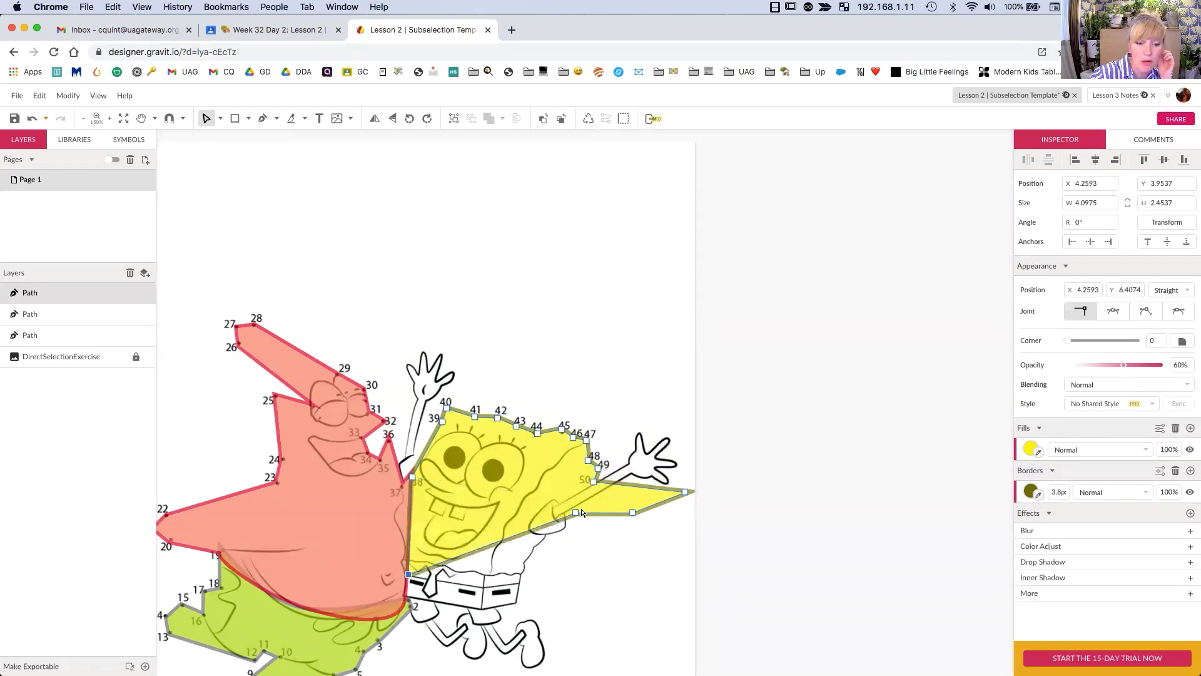
pyautogui.moveTo(577, 512); pyautogui.dragTo(482, 588)
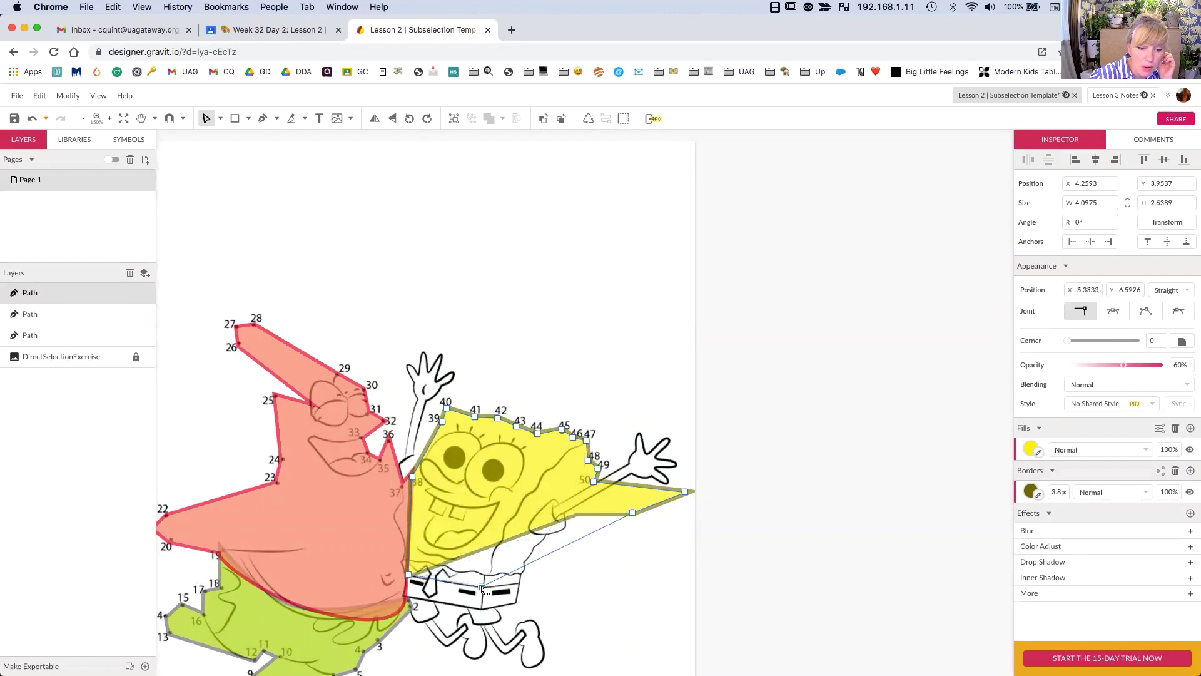
pyautogui.moveTo(631, 513); pyautogui.dragTo(519, 583)
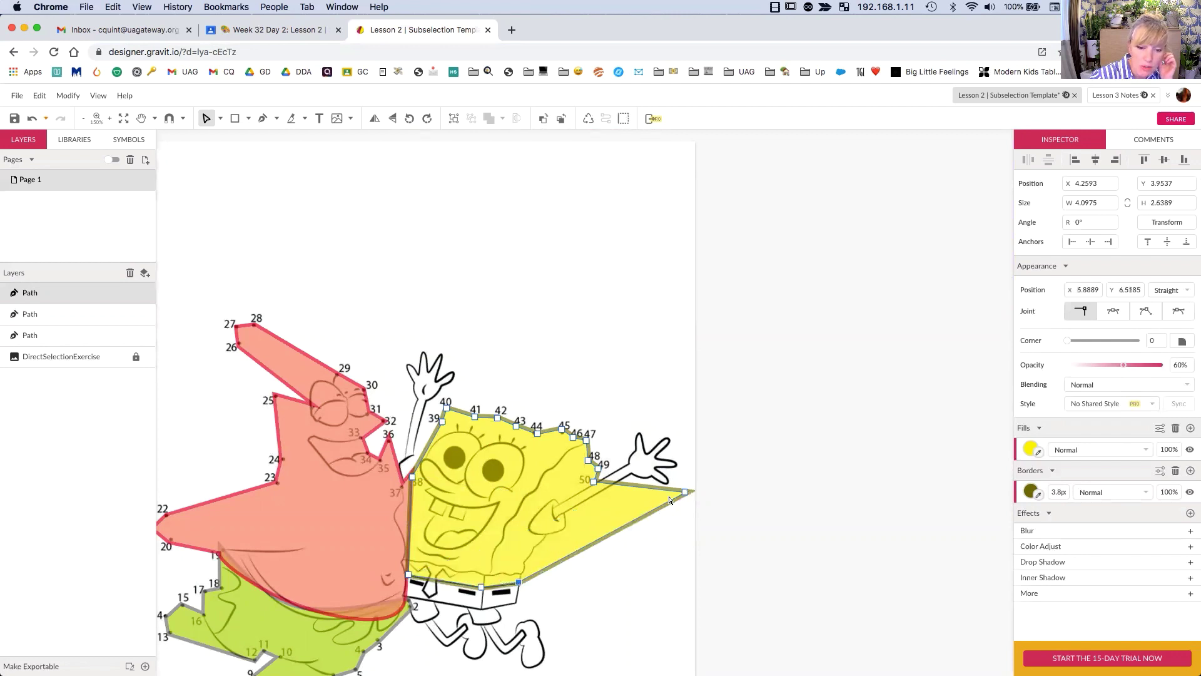
pyautogui.click(685, 492)
pyautogui.moveTo(685, 492); pyautogui.dragTo(543, 537)
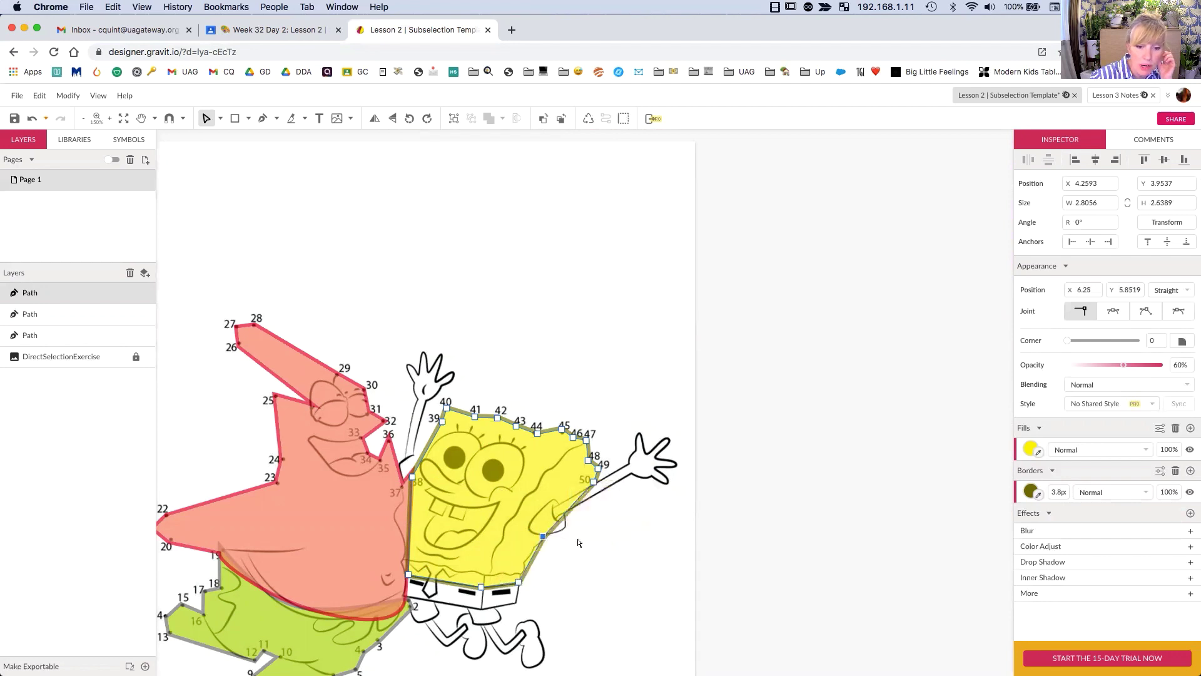
pyautogui.click(772, 493)
pyautogui.scroll(-2, 662, 502)
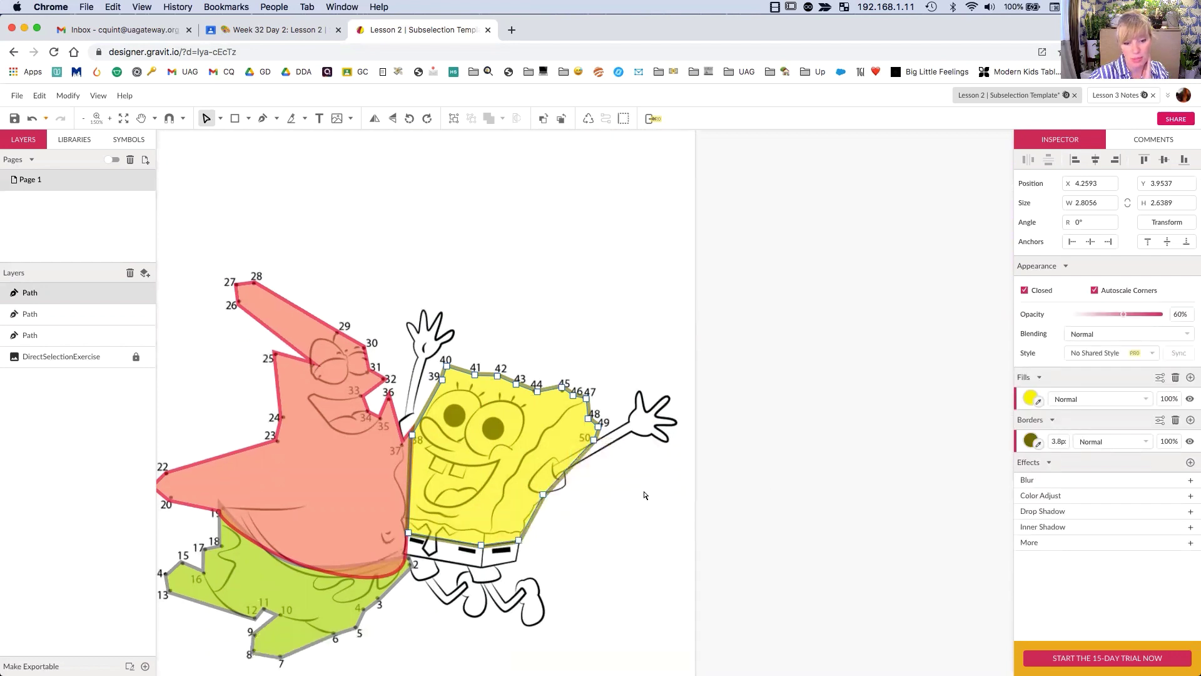
pyautogui.scroll(-2, 663, 397)
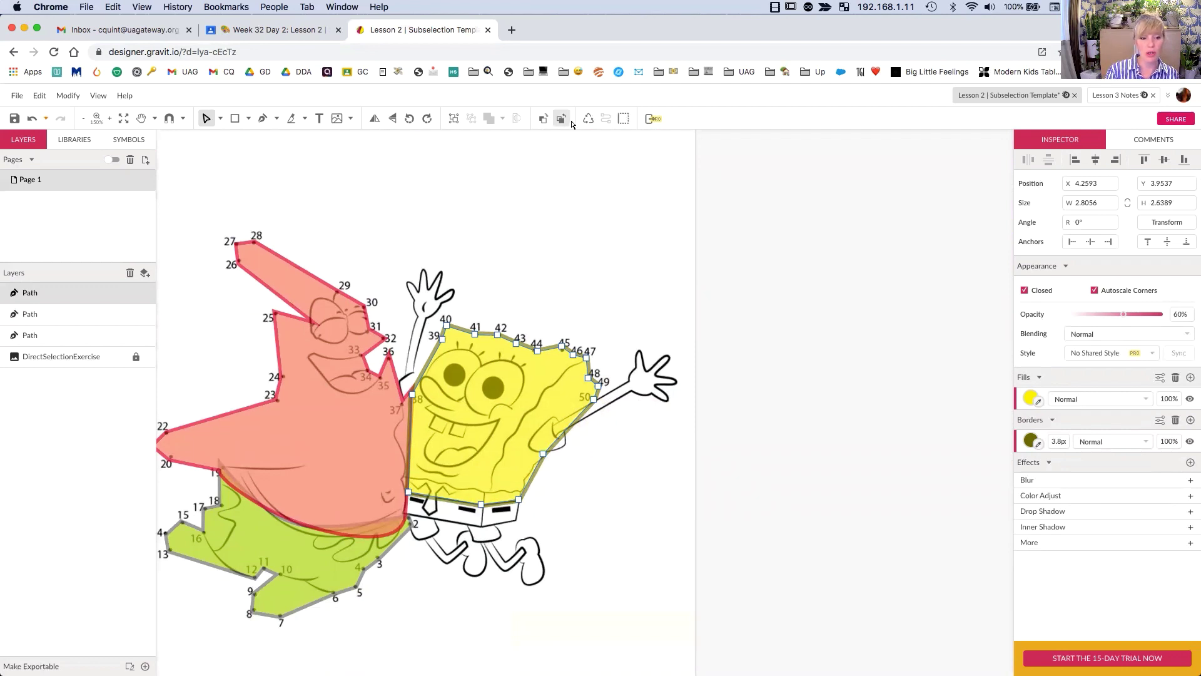
pyautogui.scroll(-5, 441, 357)
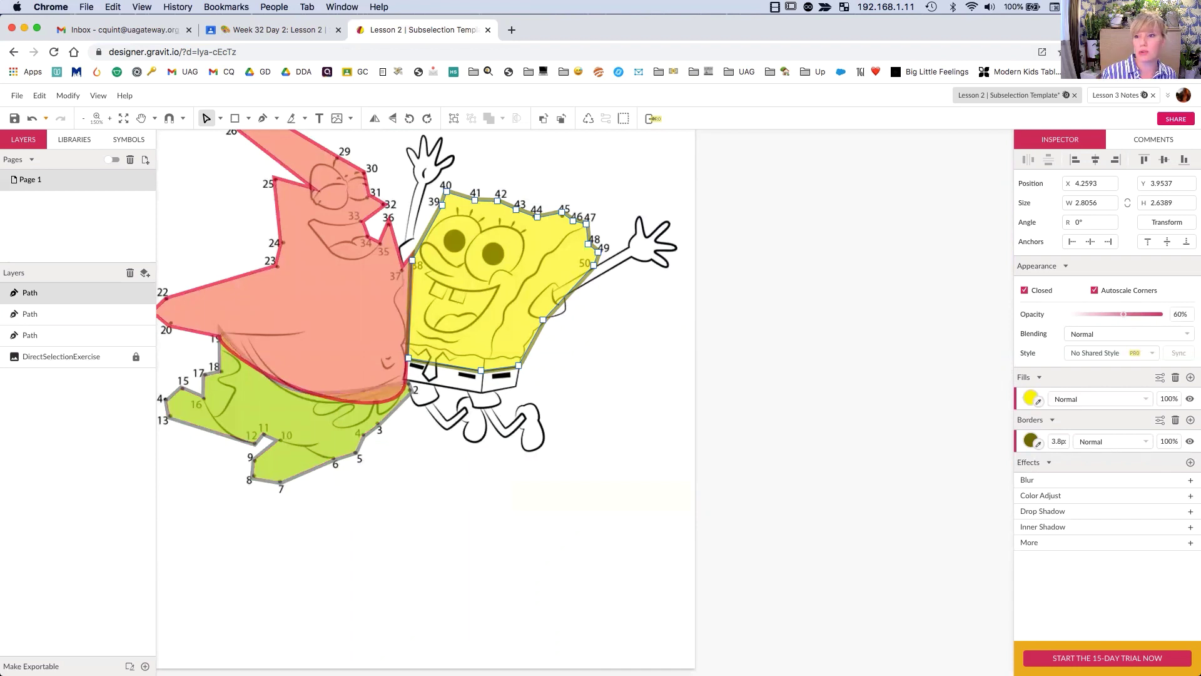
# Save a cloud copy named 'Lesson 3 | Subselection' with the teacher's name replacing 'Template'.
pyautogui.click(17, 96)
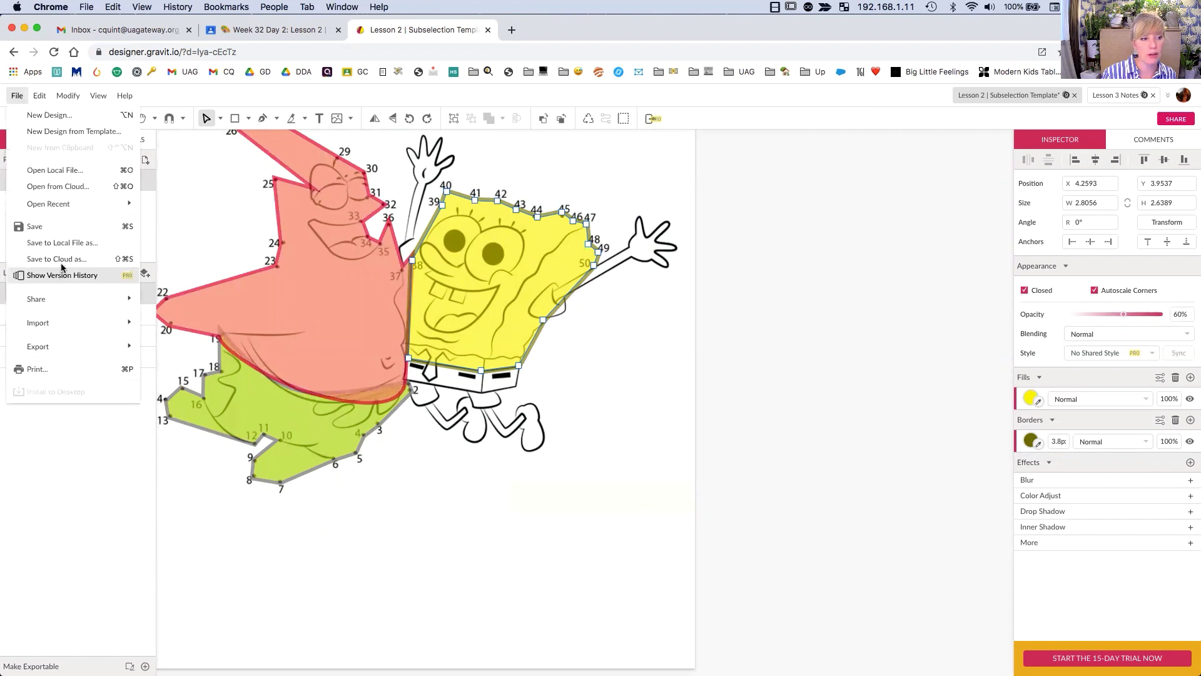
pyautogui.click(38, 270)
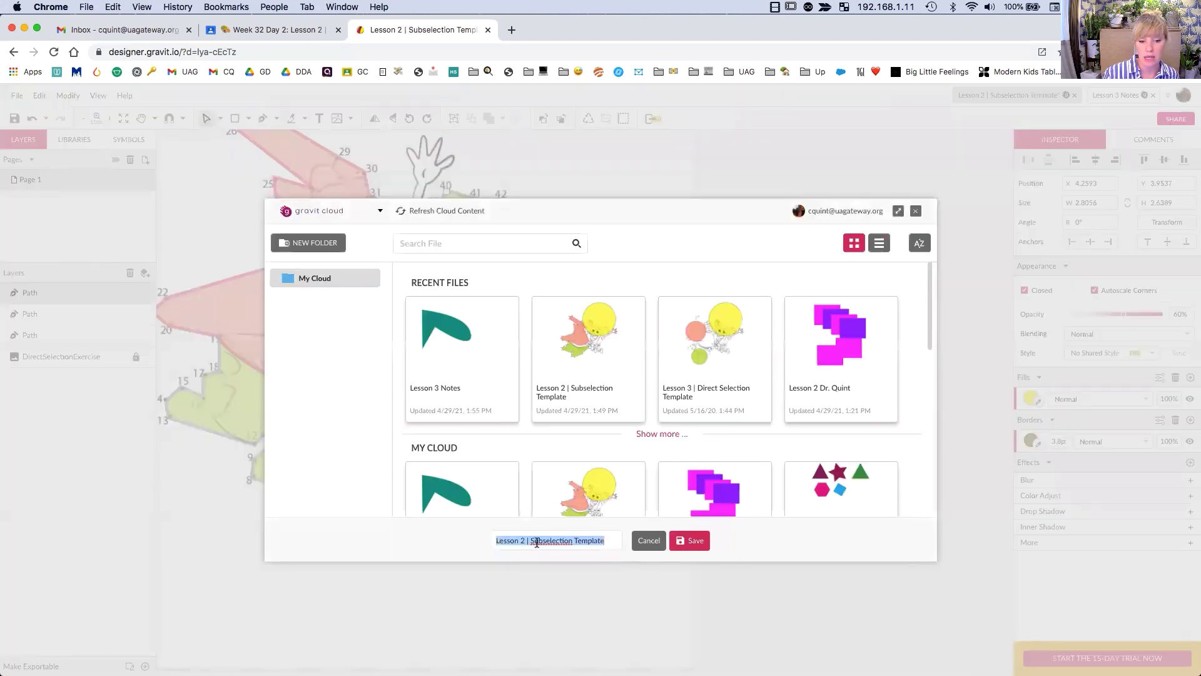
pyautogui.click(524, 542)
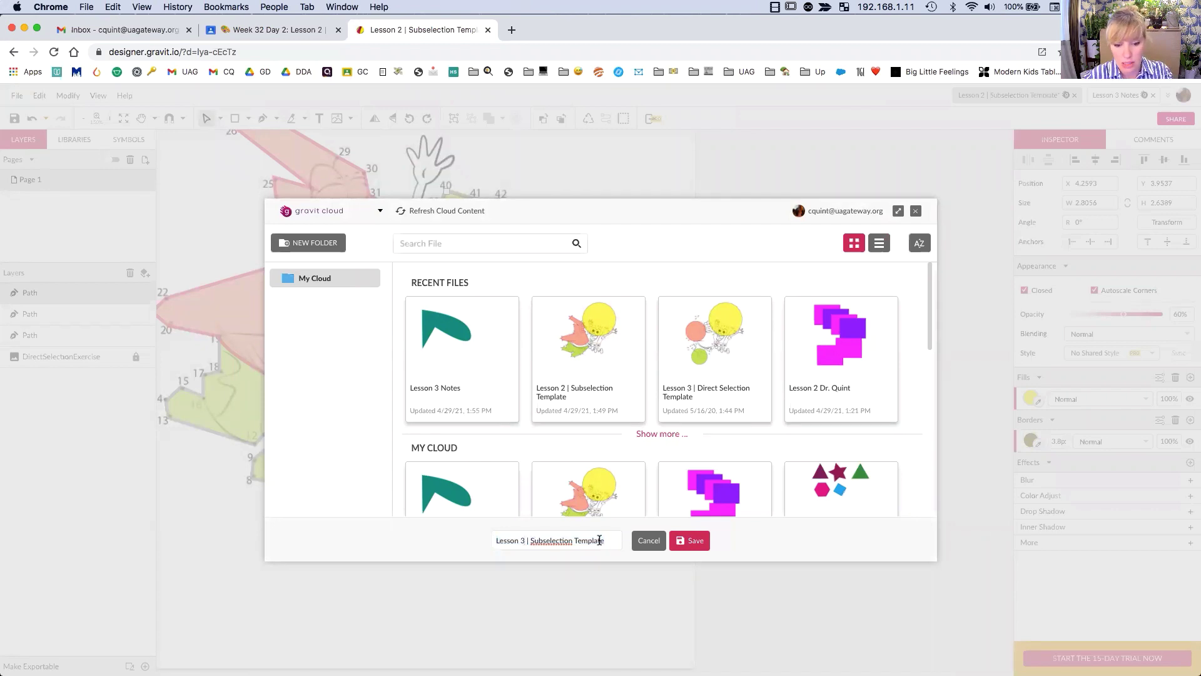
pyautogui.moveTo(573, 542); pyautogui.dragTo(603, 553)
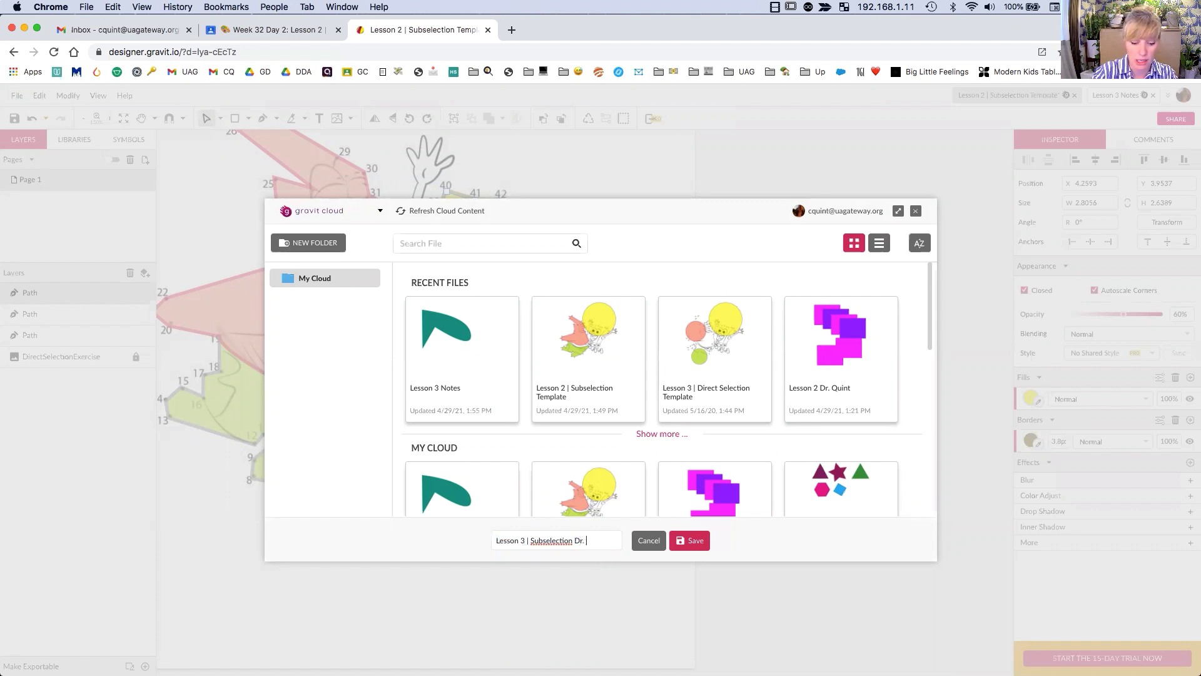
pyautogui.write('Dr. Quint')
pyautogui.click(707, 545)
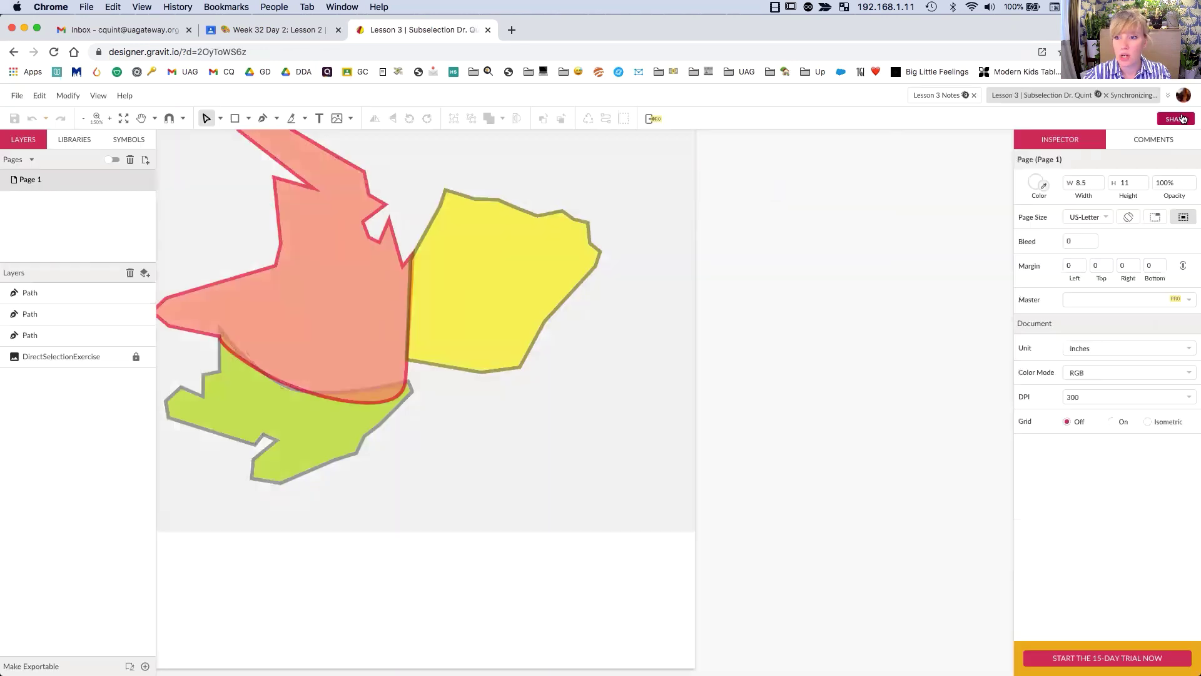
# Share the file with Developer access for anyone with the link and copy the link.
pyautogui.click(19, 96)
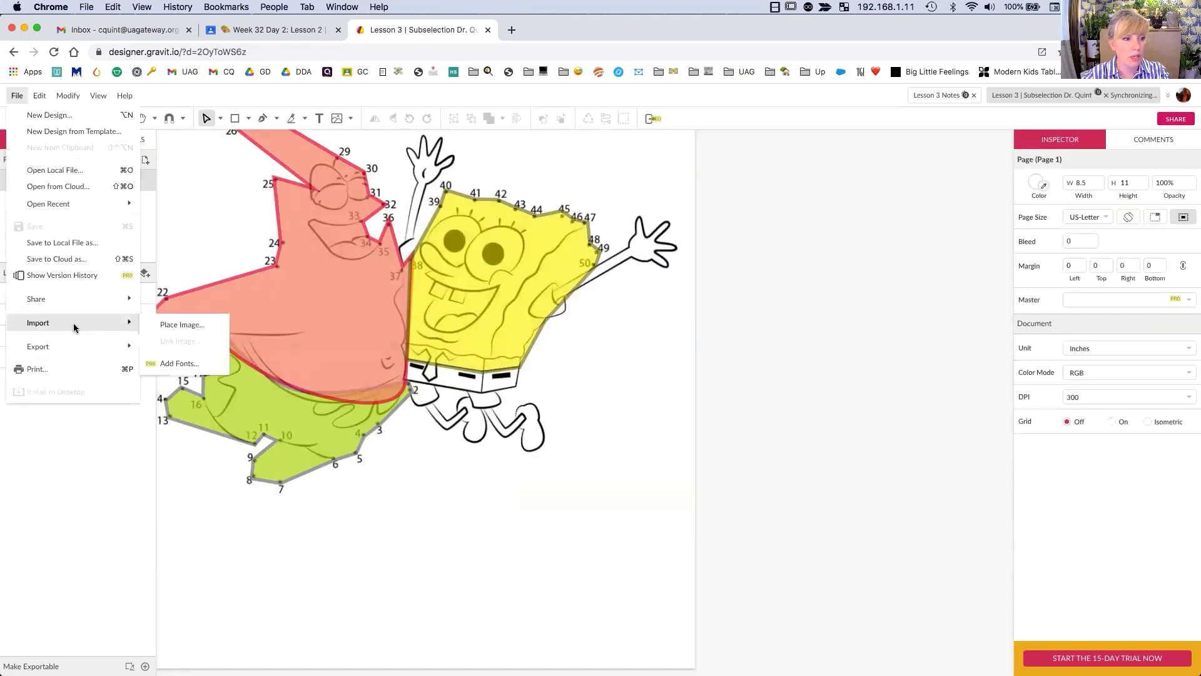
pyautogui.moveTo(81, 299)
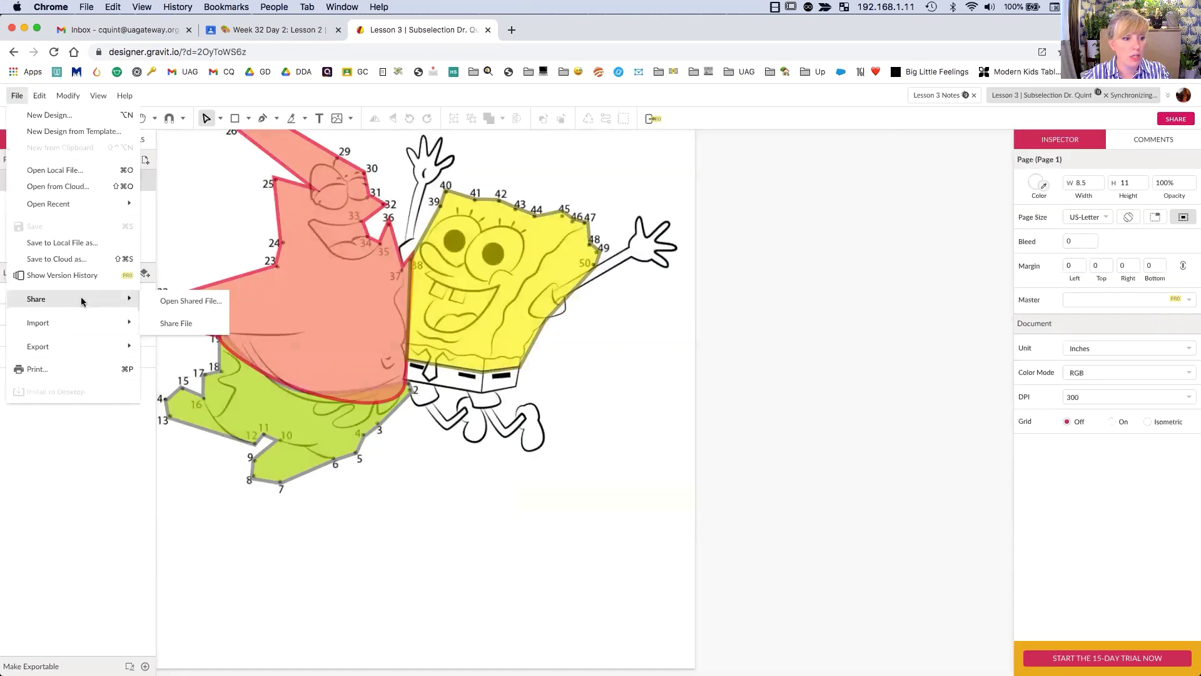
pyautogui.click(167, 324)
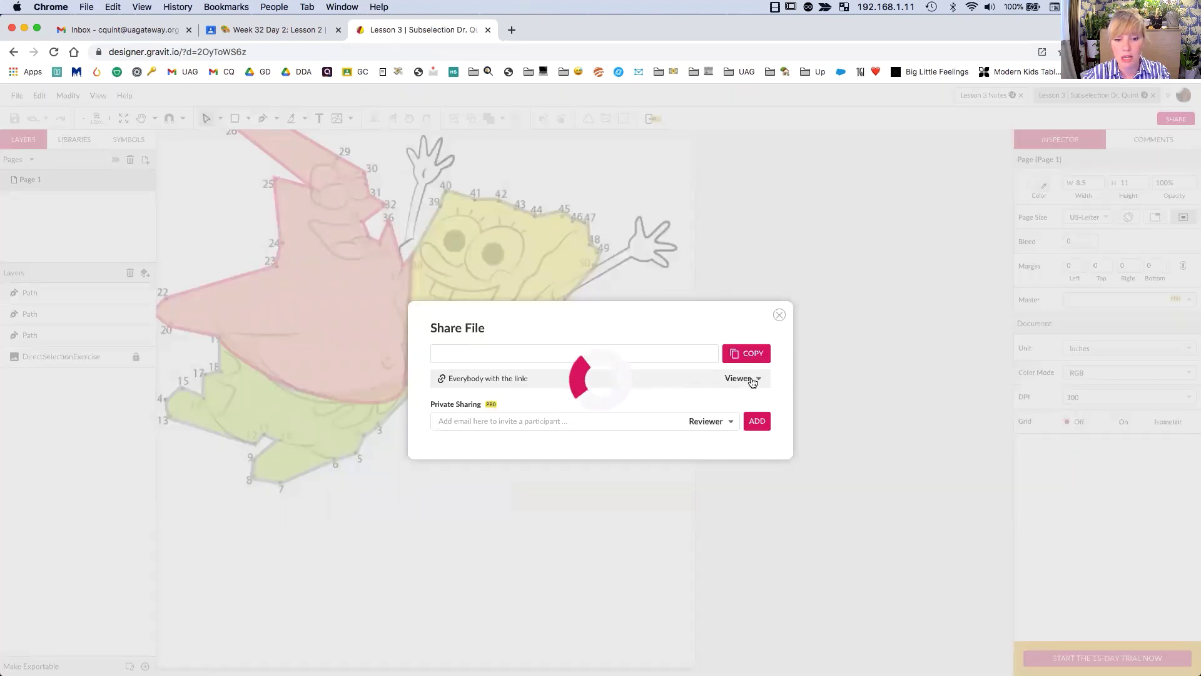
pyautogui.click(742, 378)
pyautogui.click(780, 486)
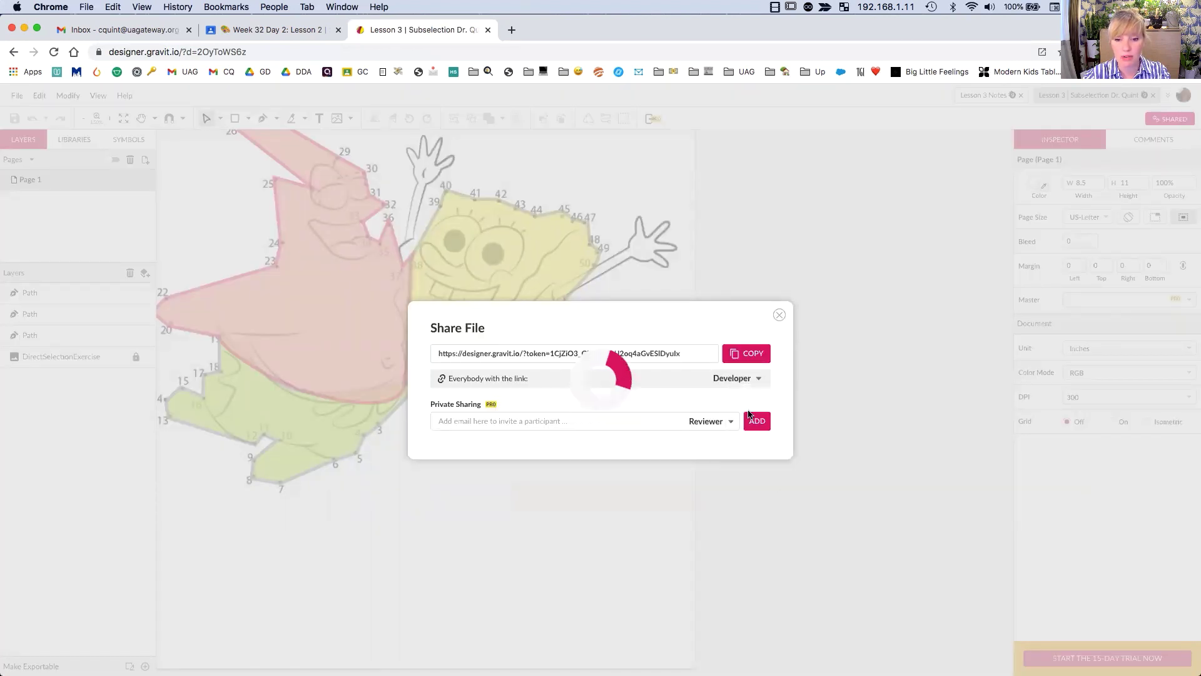
pyautogui.click(753, 356)
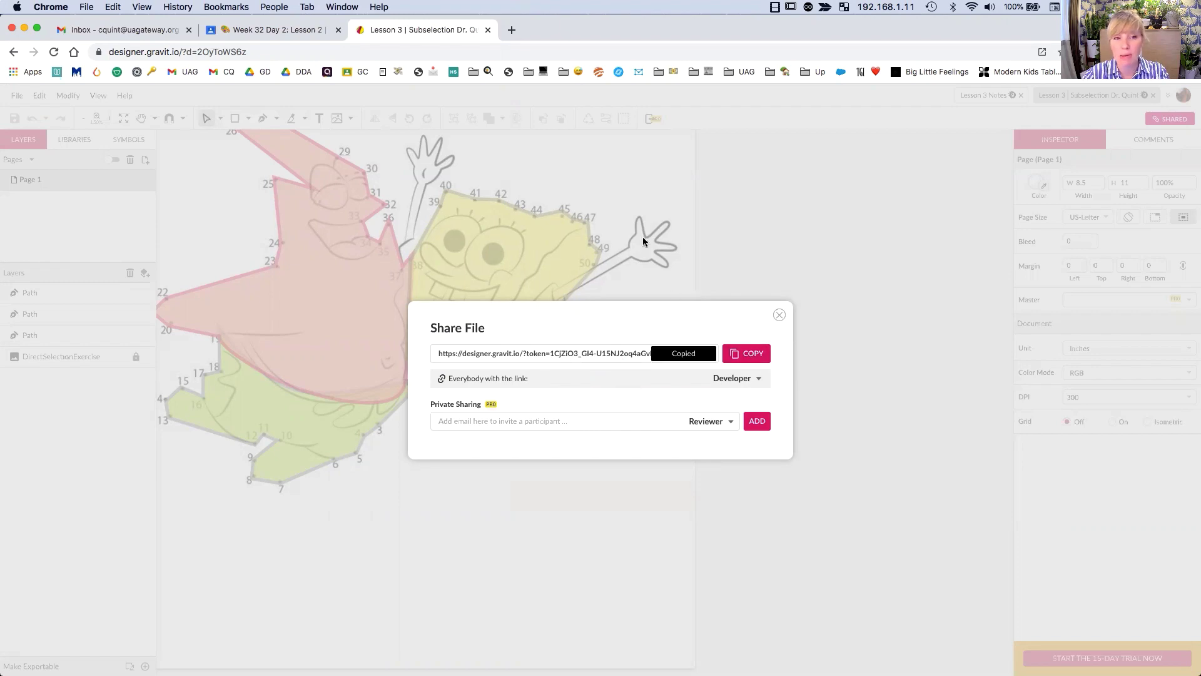